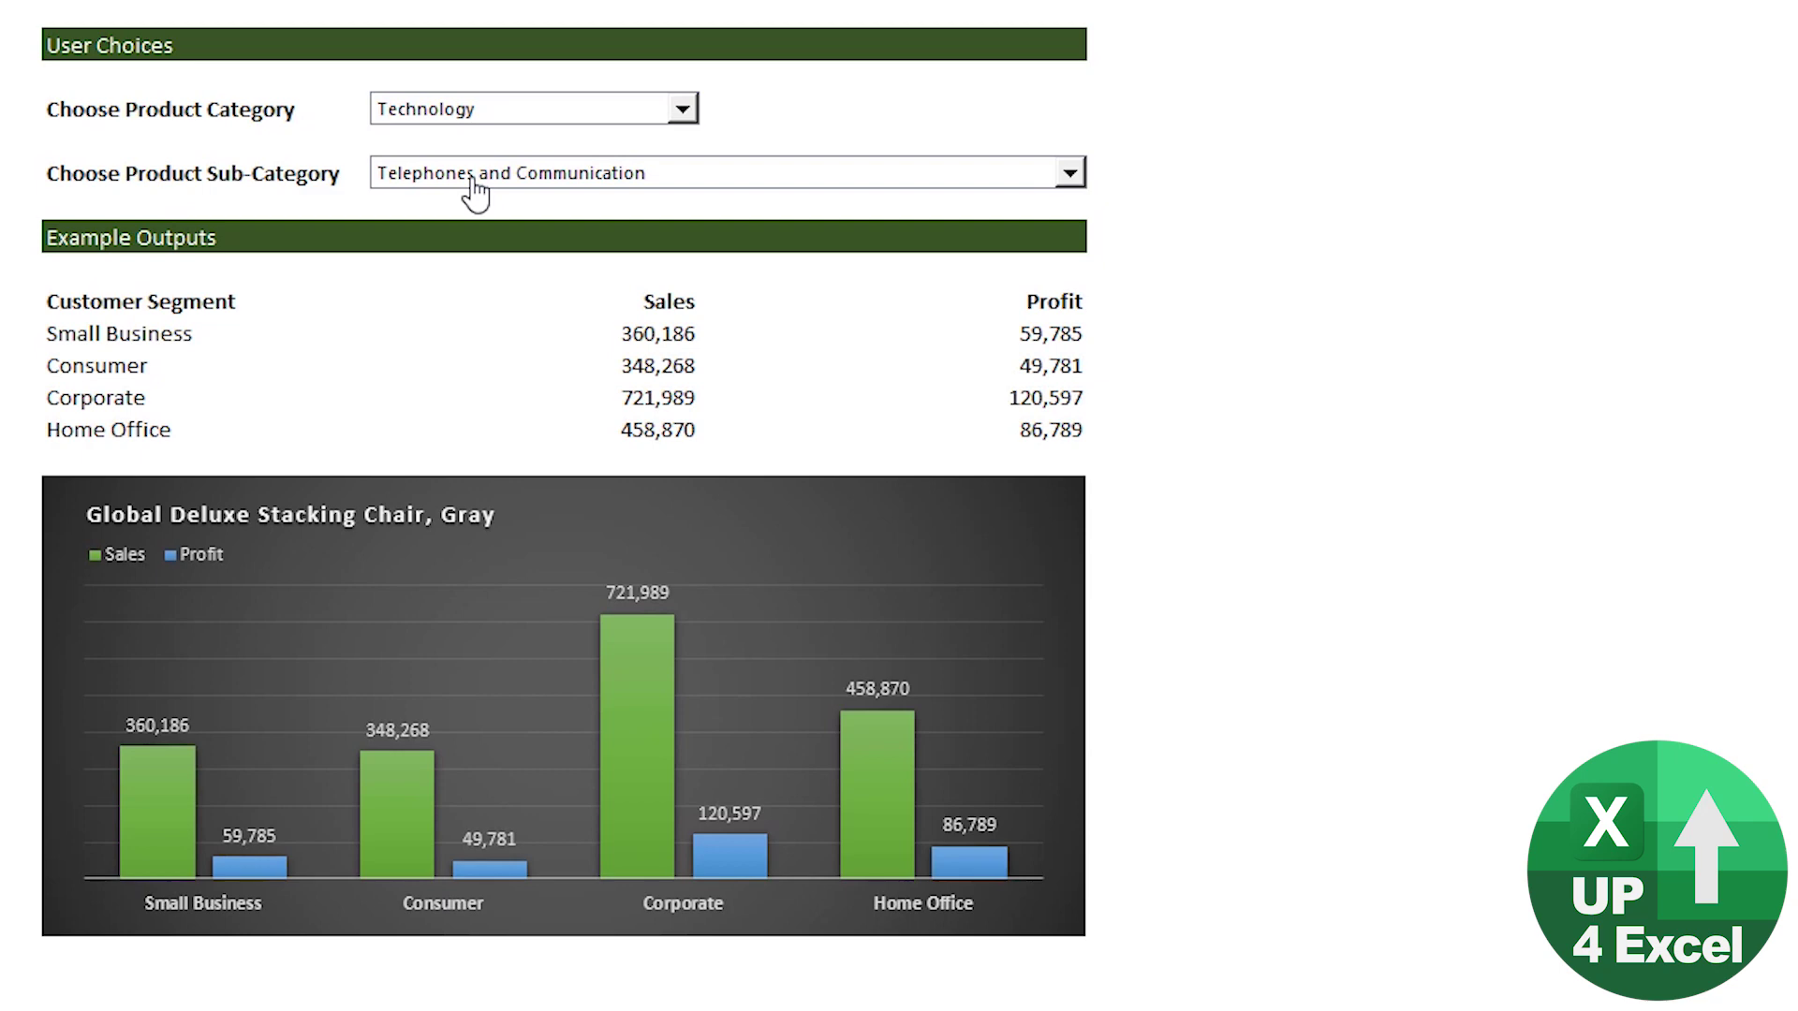
# - Choose Furniture as the product category and Tables as its sub-category
pyautogui.click(169, 108)
pyautogui.click(687, 112)
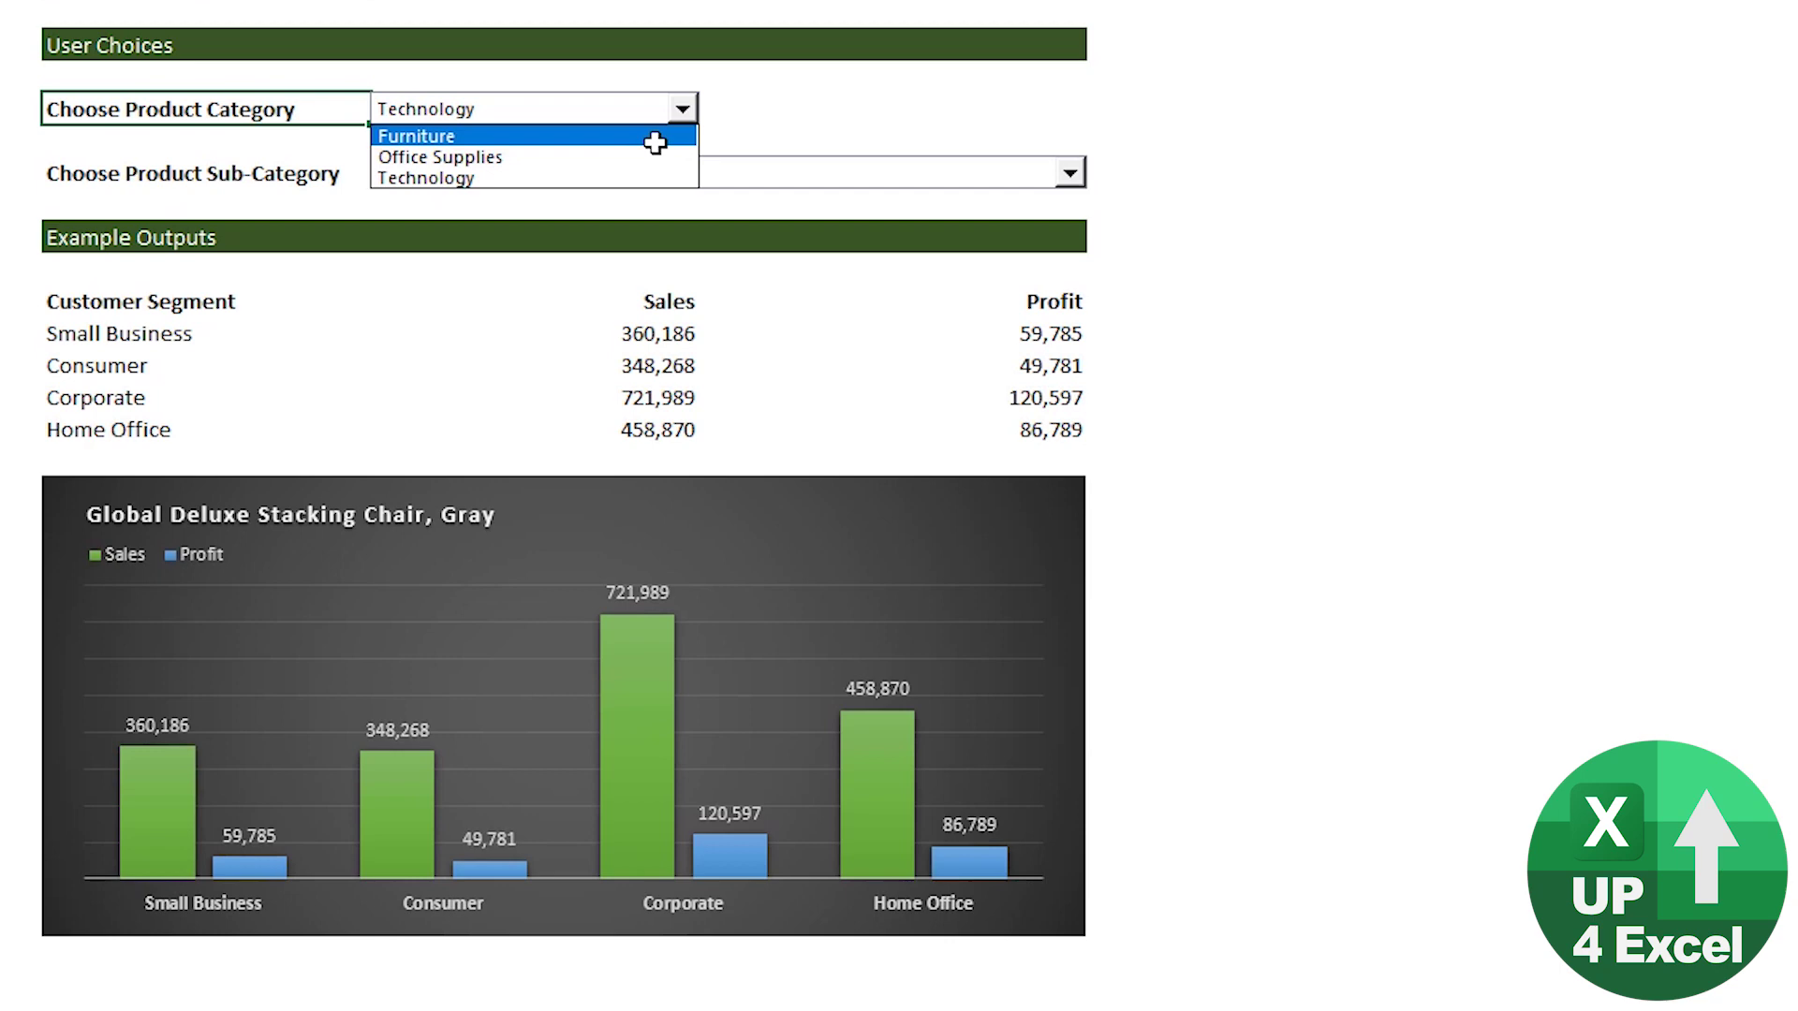
pyautogui.click(655, 142)
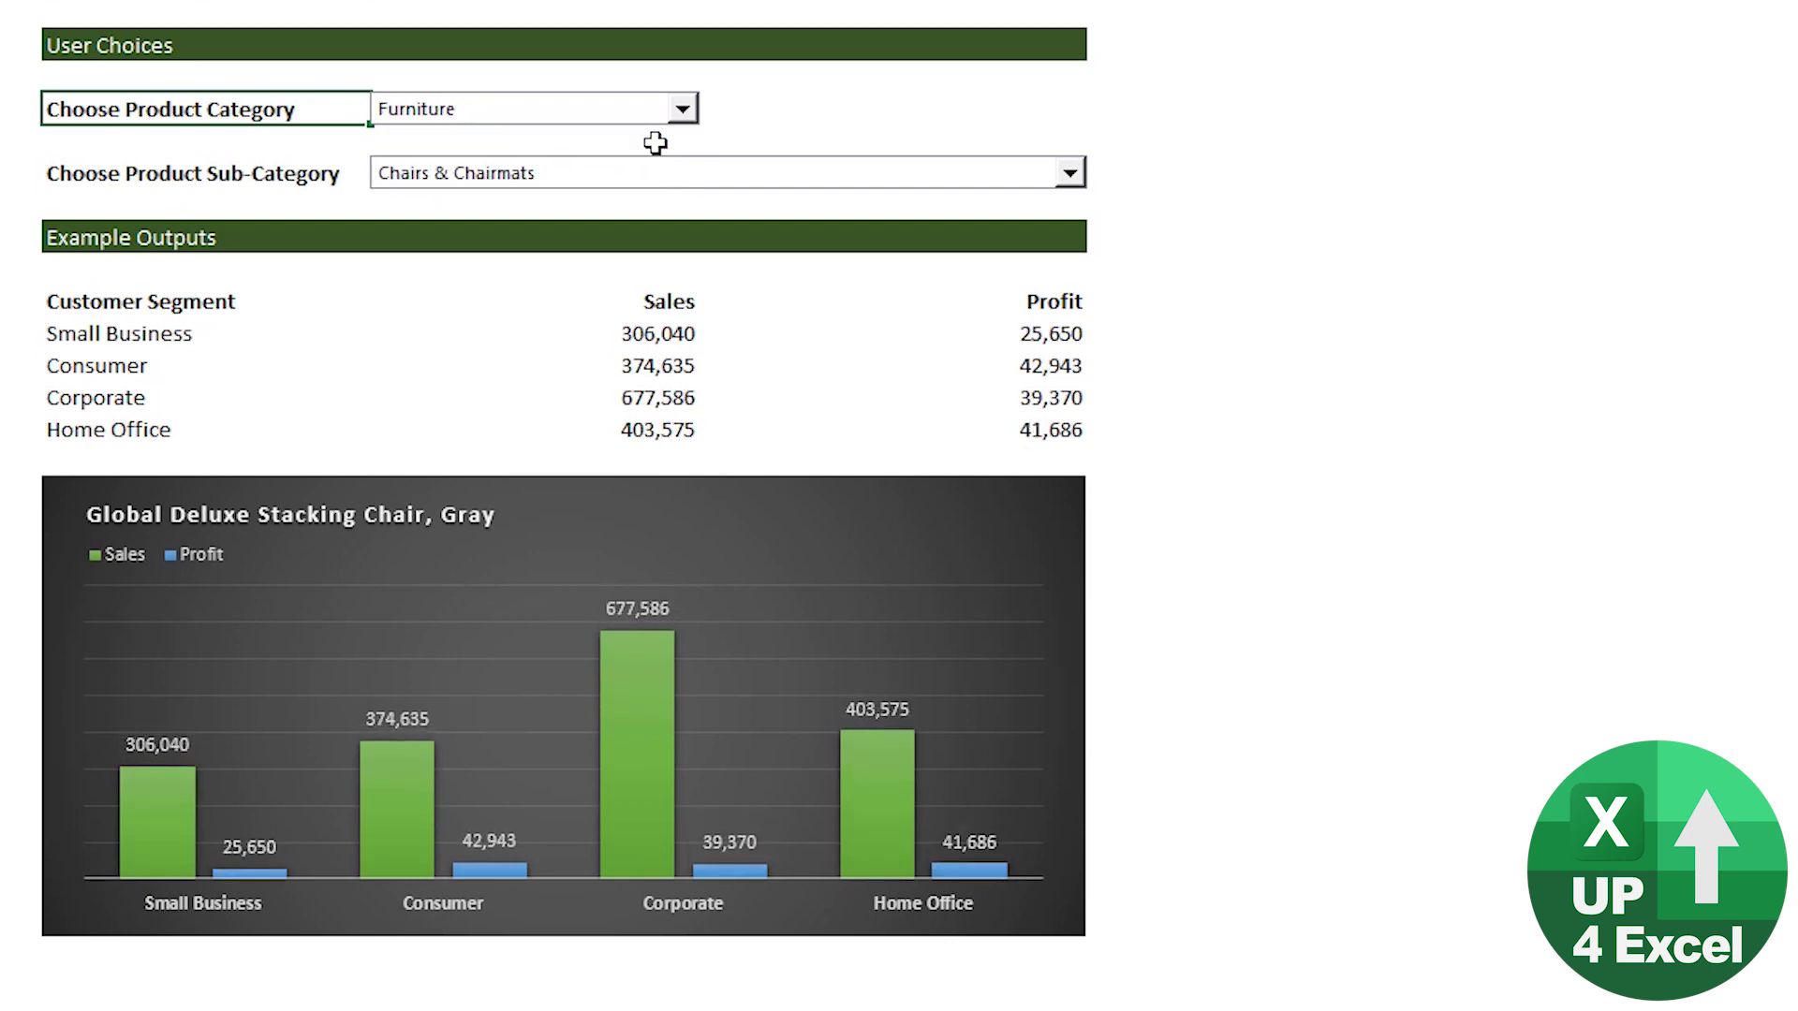
pyautogui.click(106, 177)
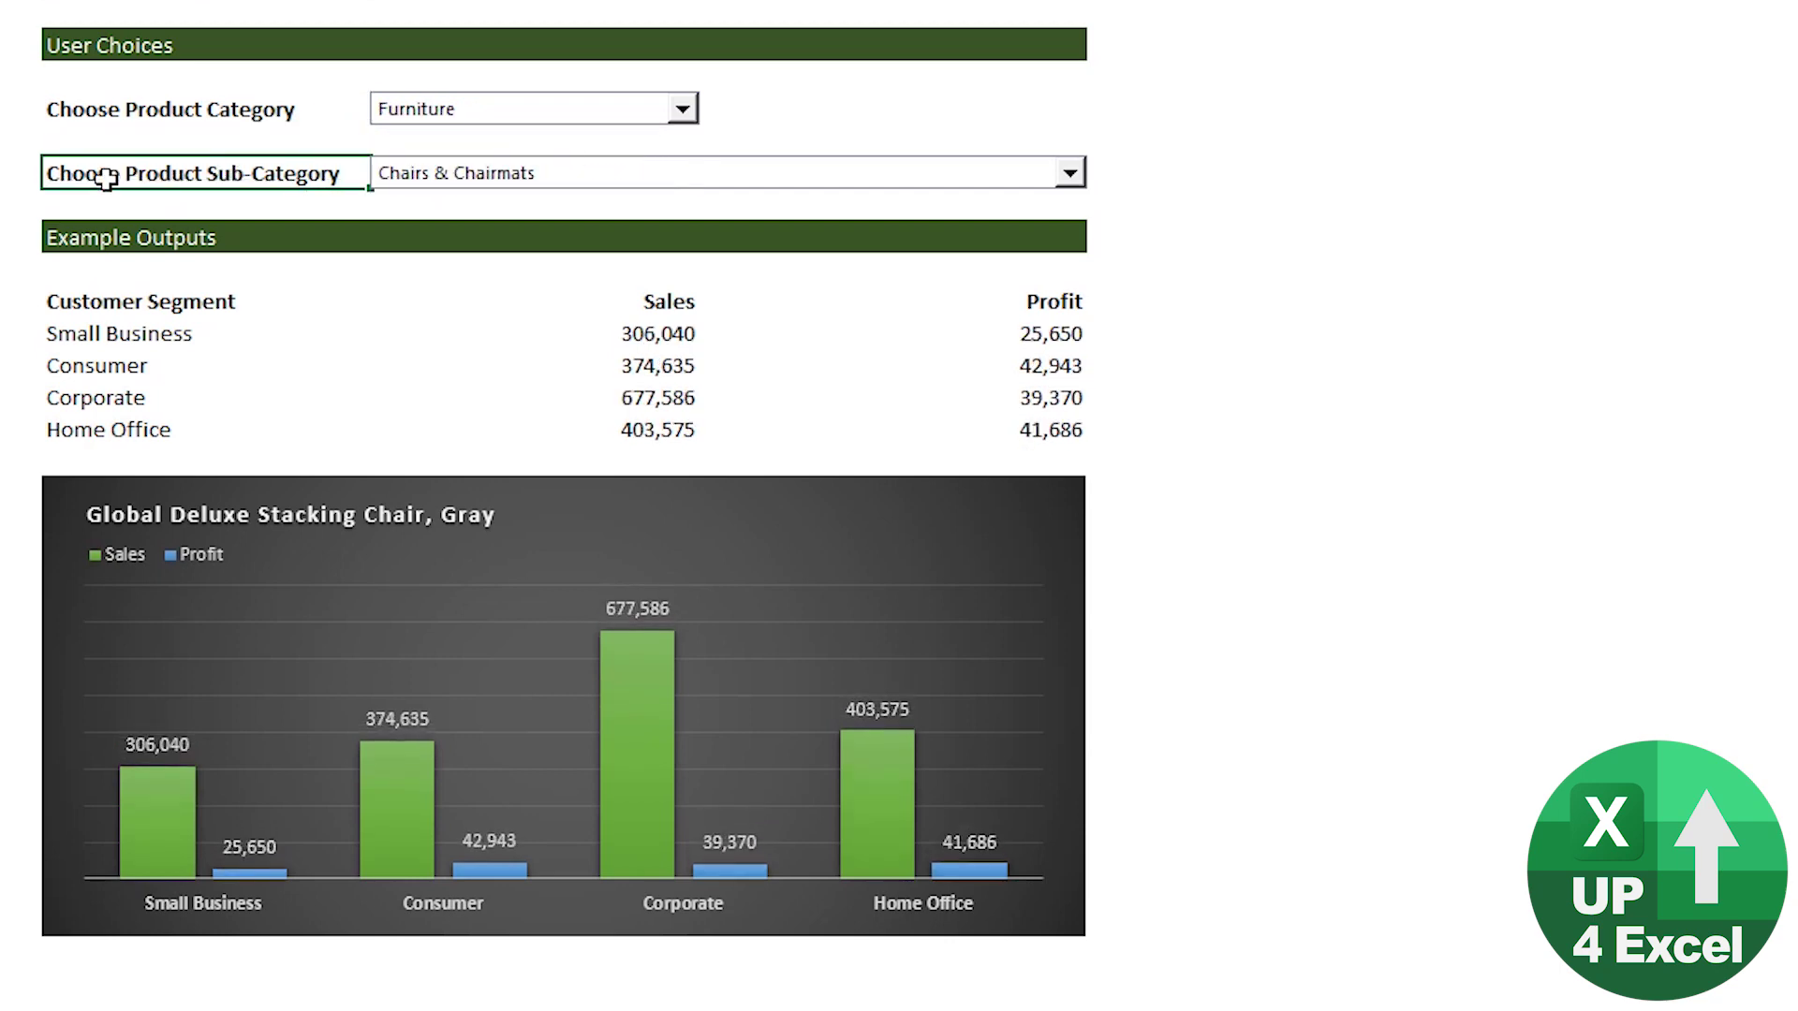
pyautogui.click(985, 183)
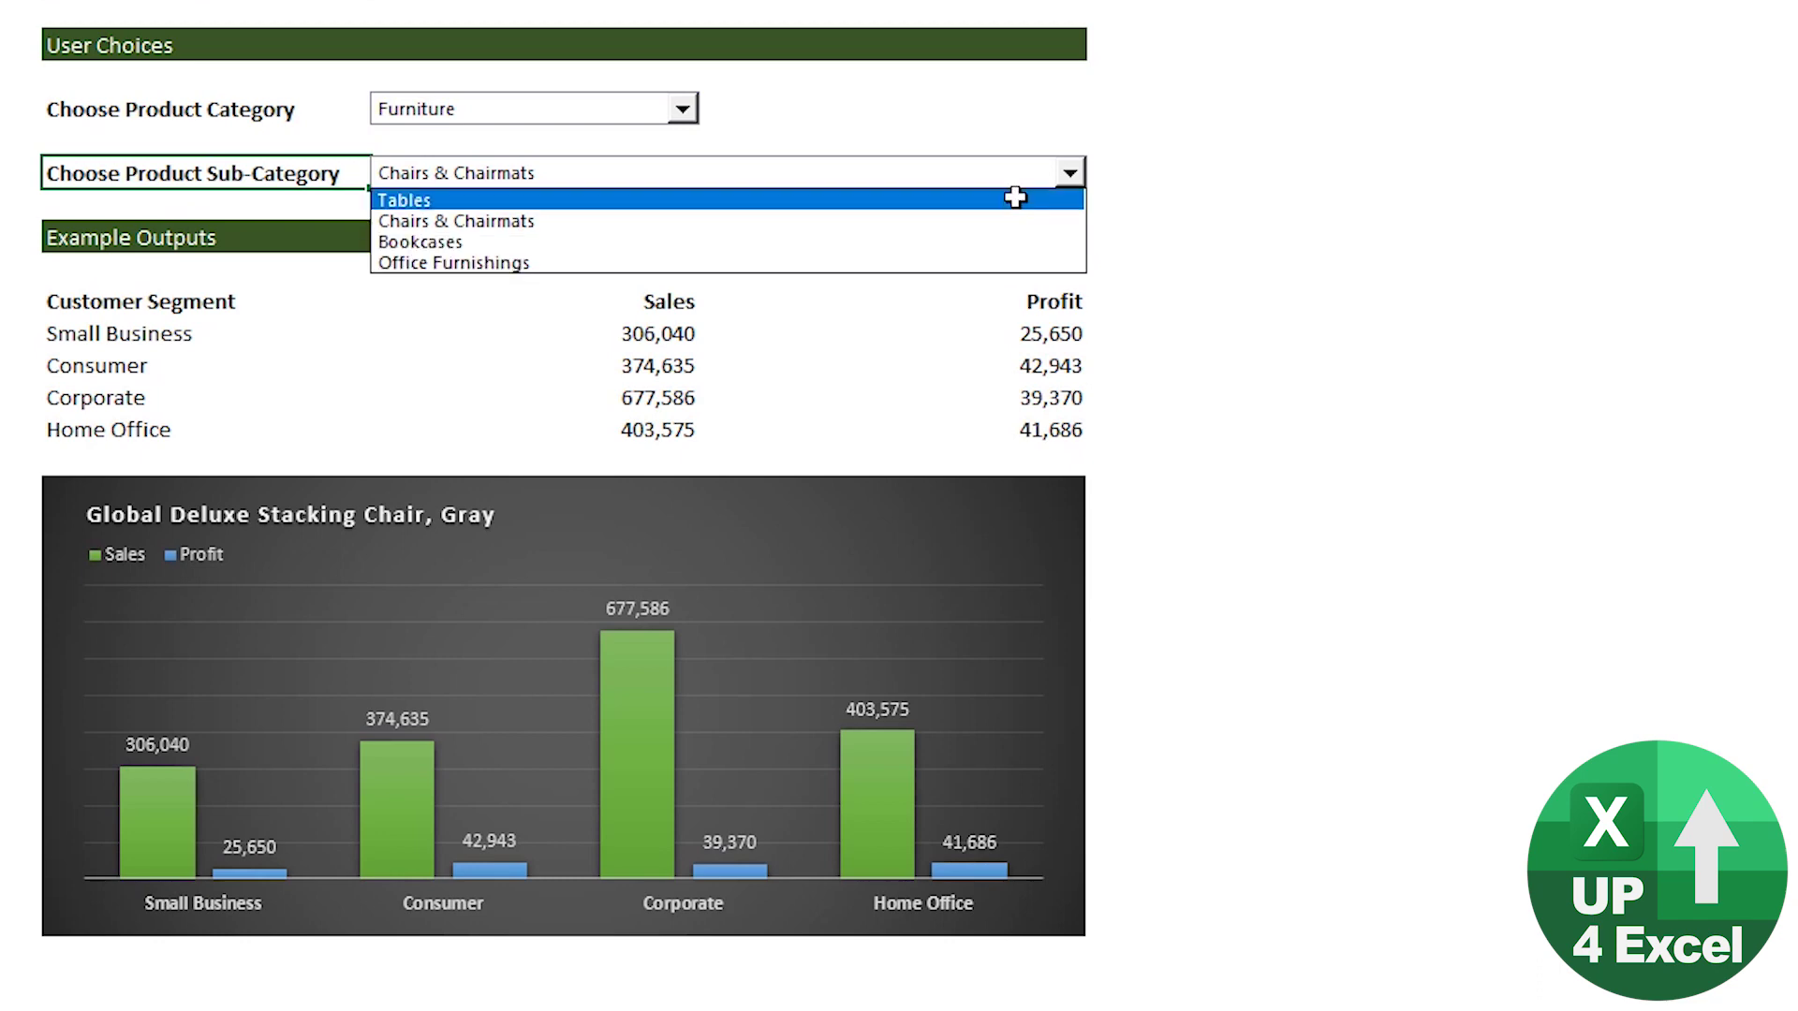
pyautogui.click(1016, 197)
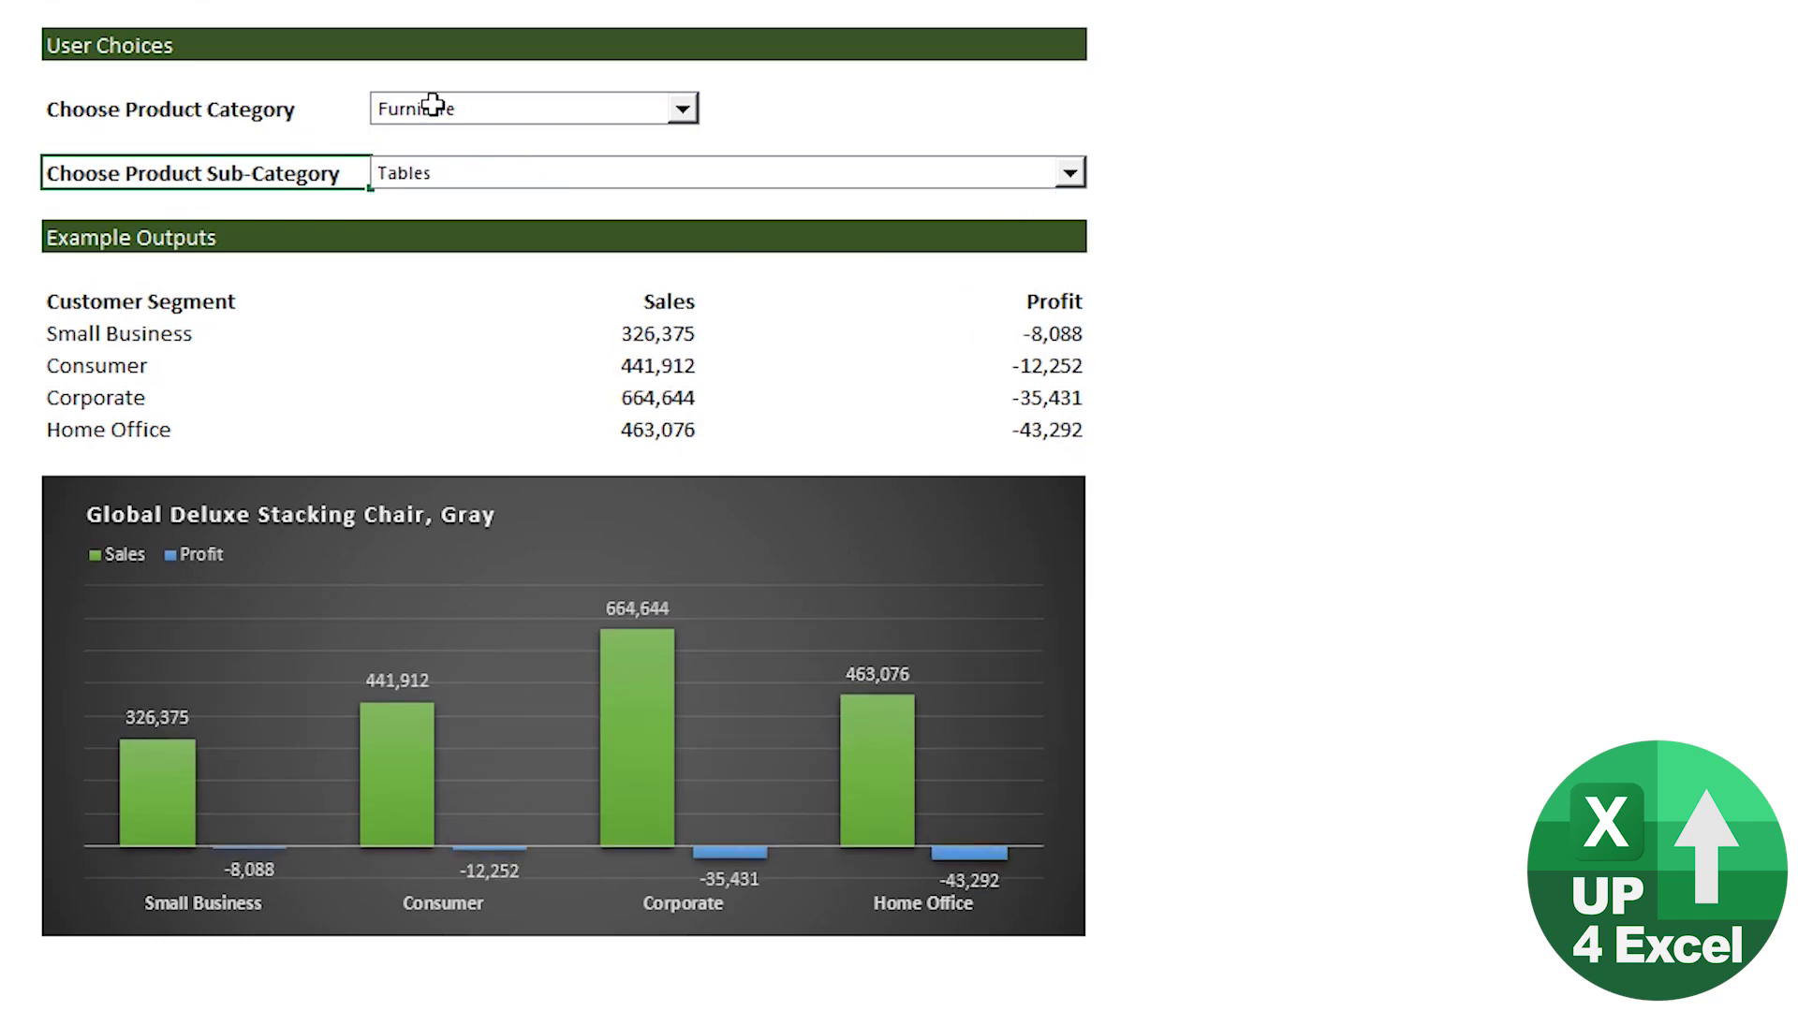
# - Choose Office Supplies as the product category and Scissors, Rulers and Trimmers as its sub-category
pyautogui.click(683, 111)
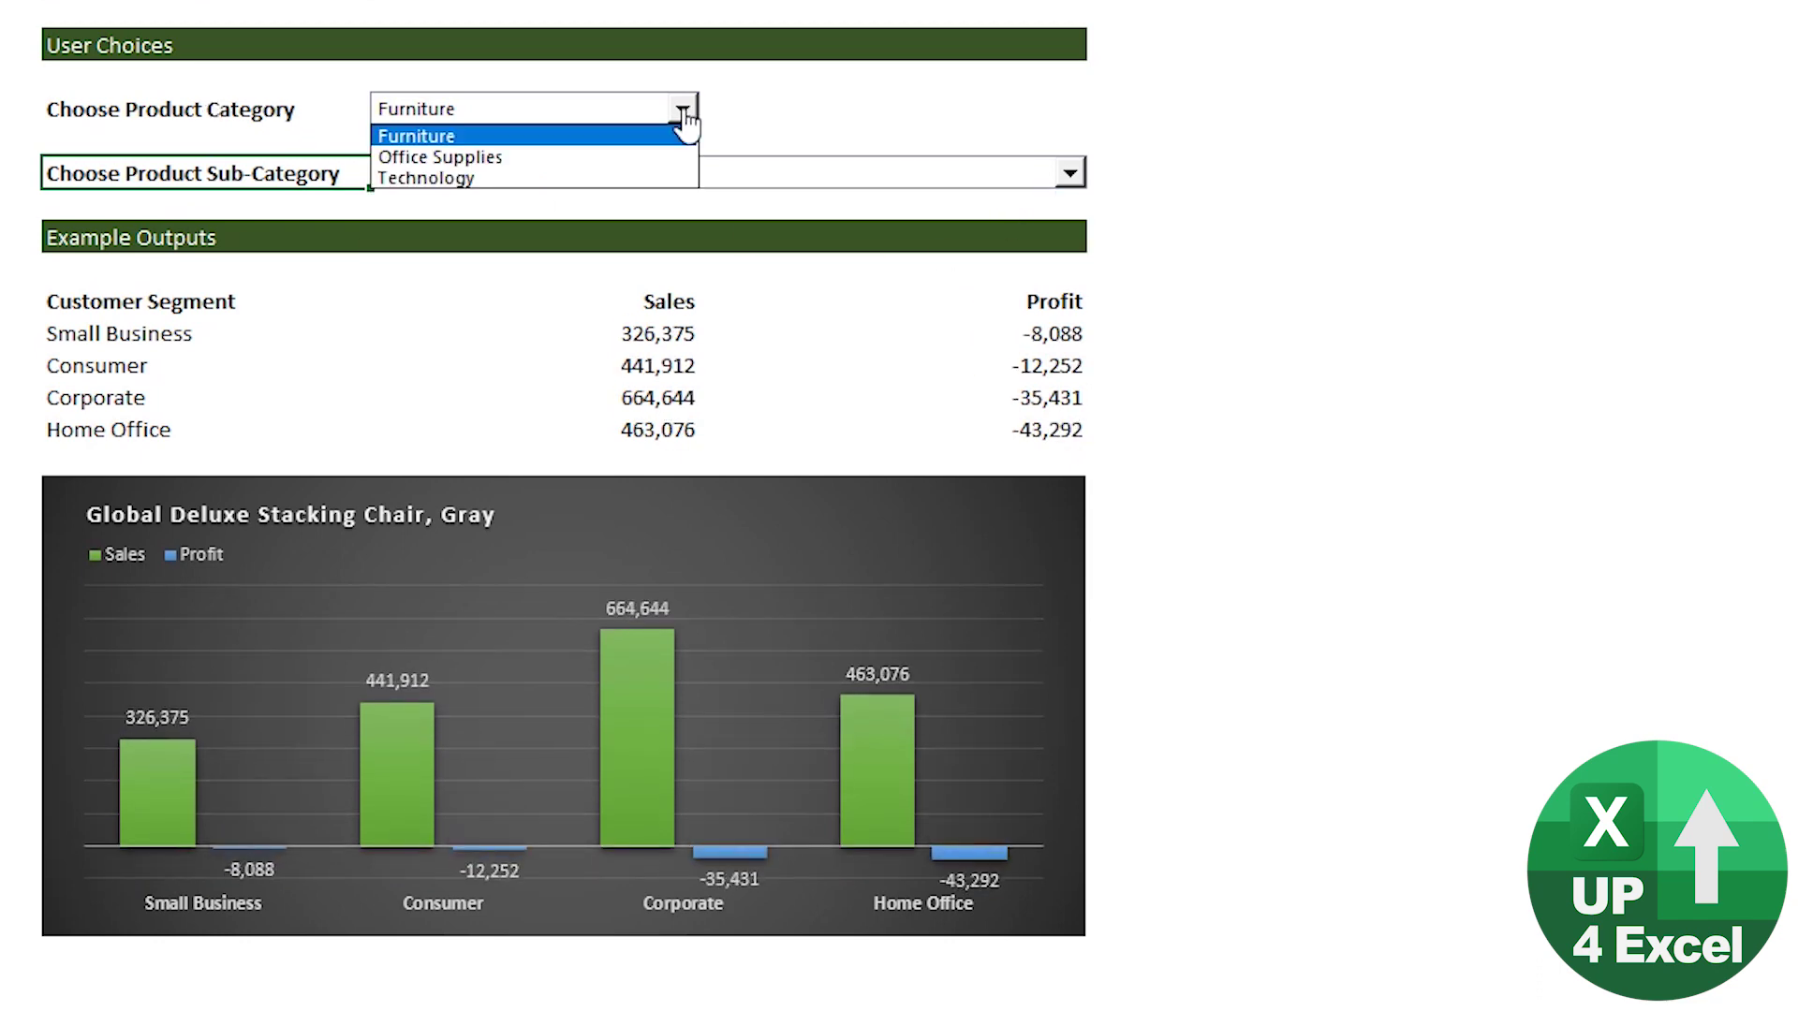
pyautogui.click(638, 154)
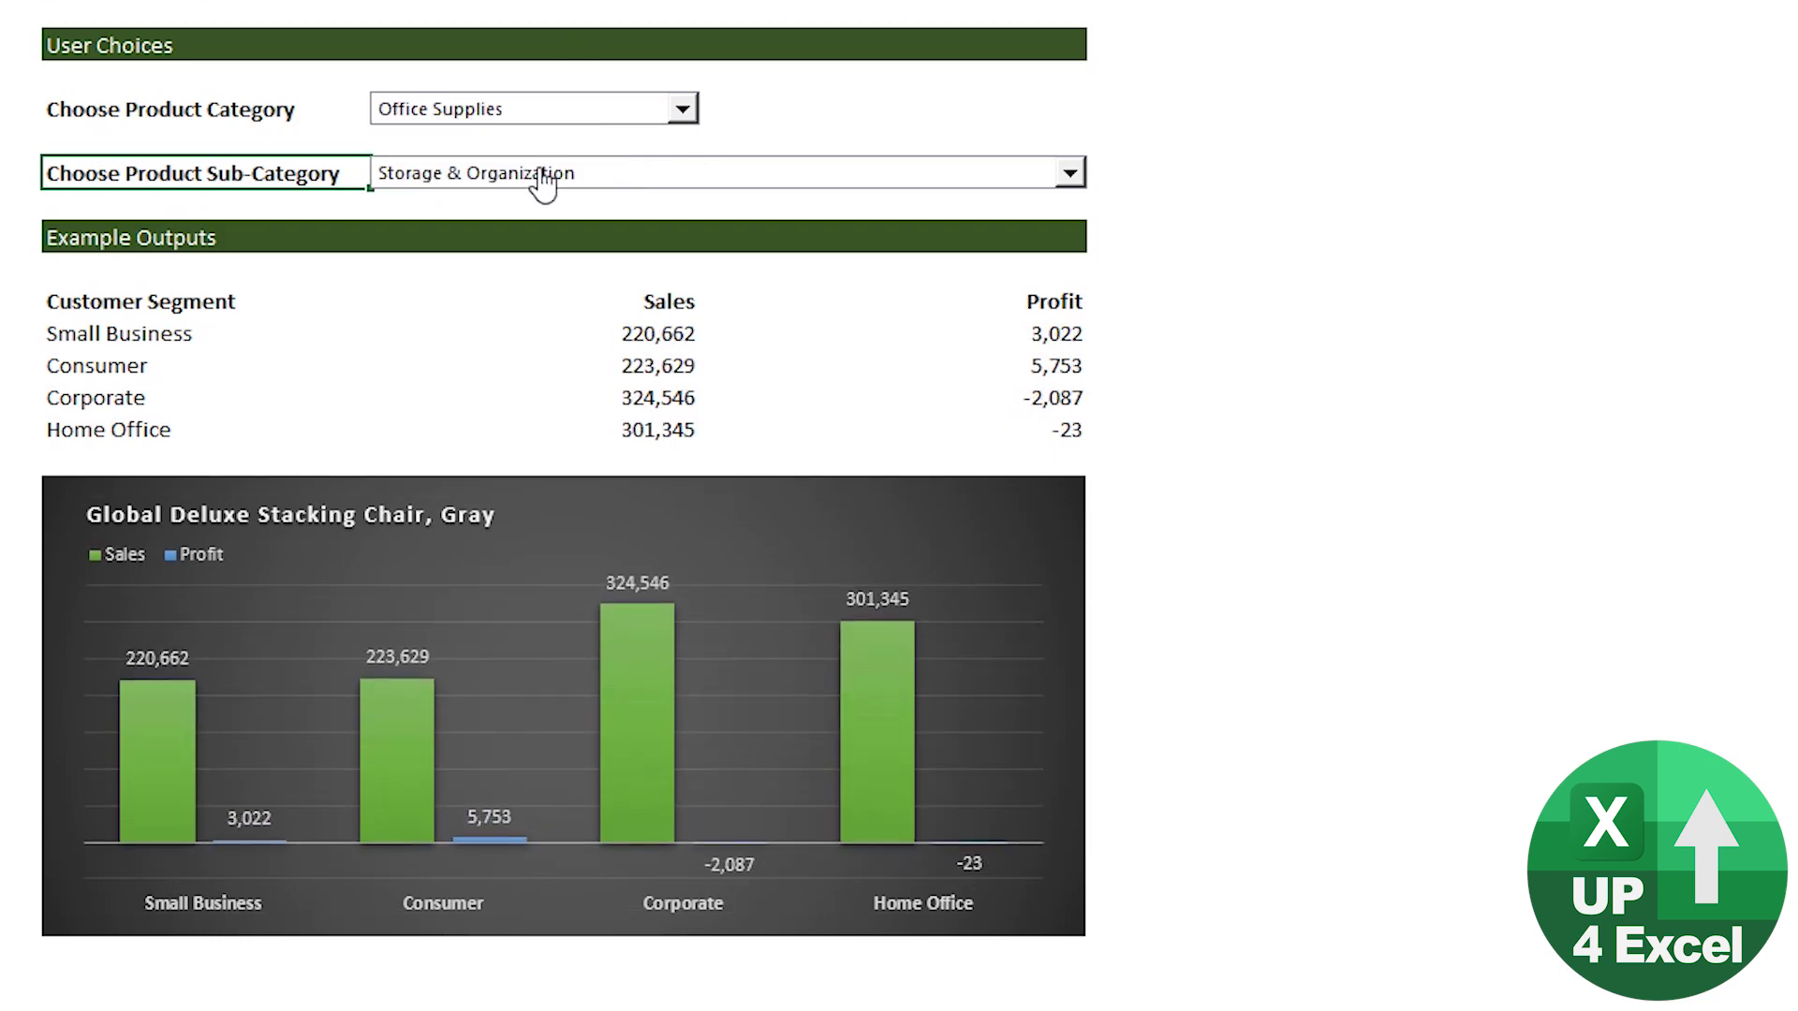
pyautogui.click(725, 182)
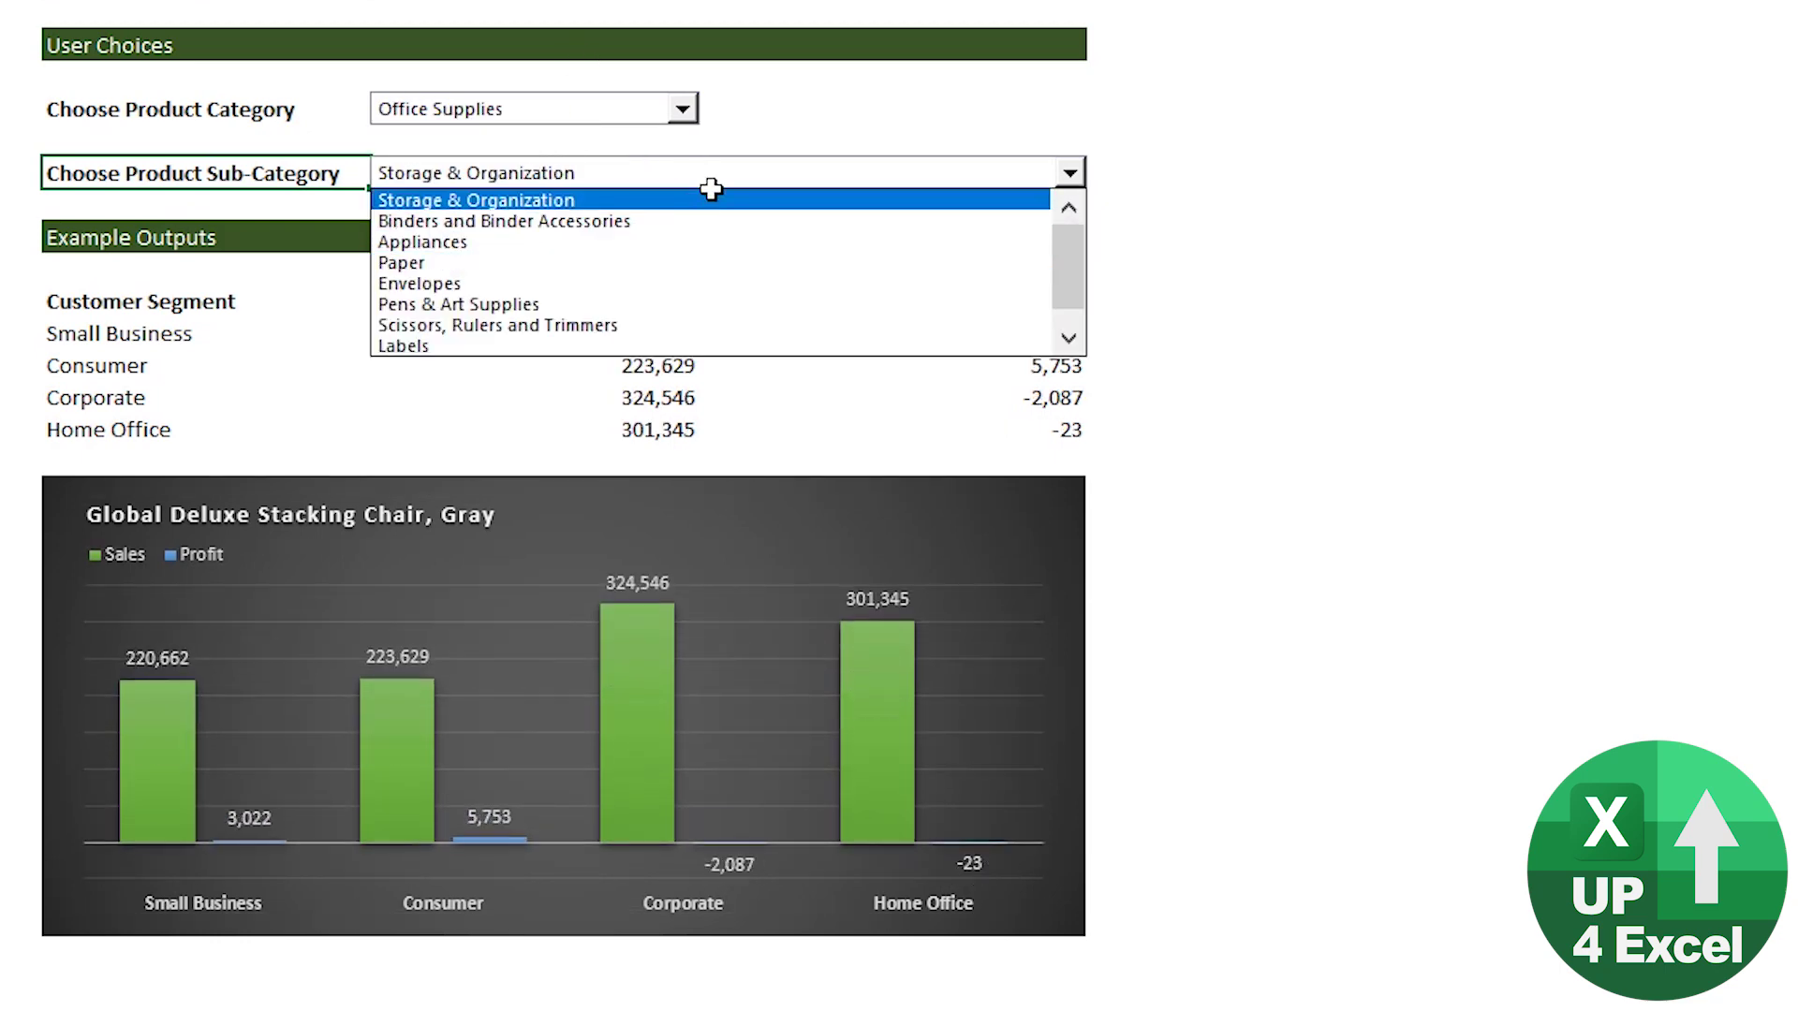
pyautogui.click(663, 319)
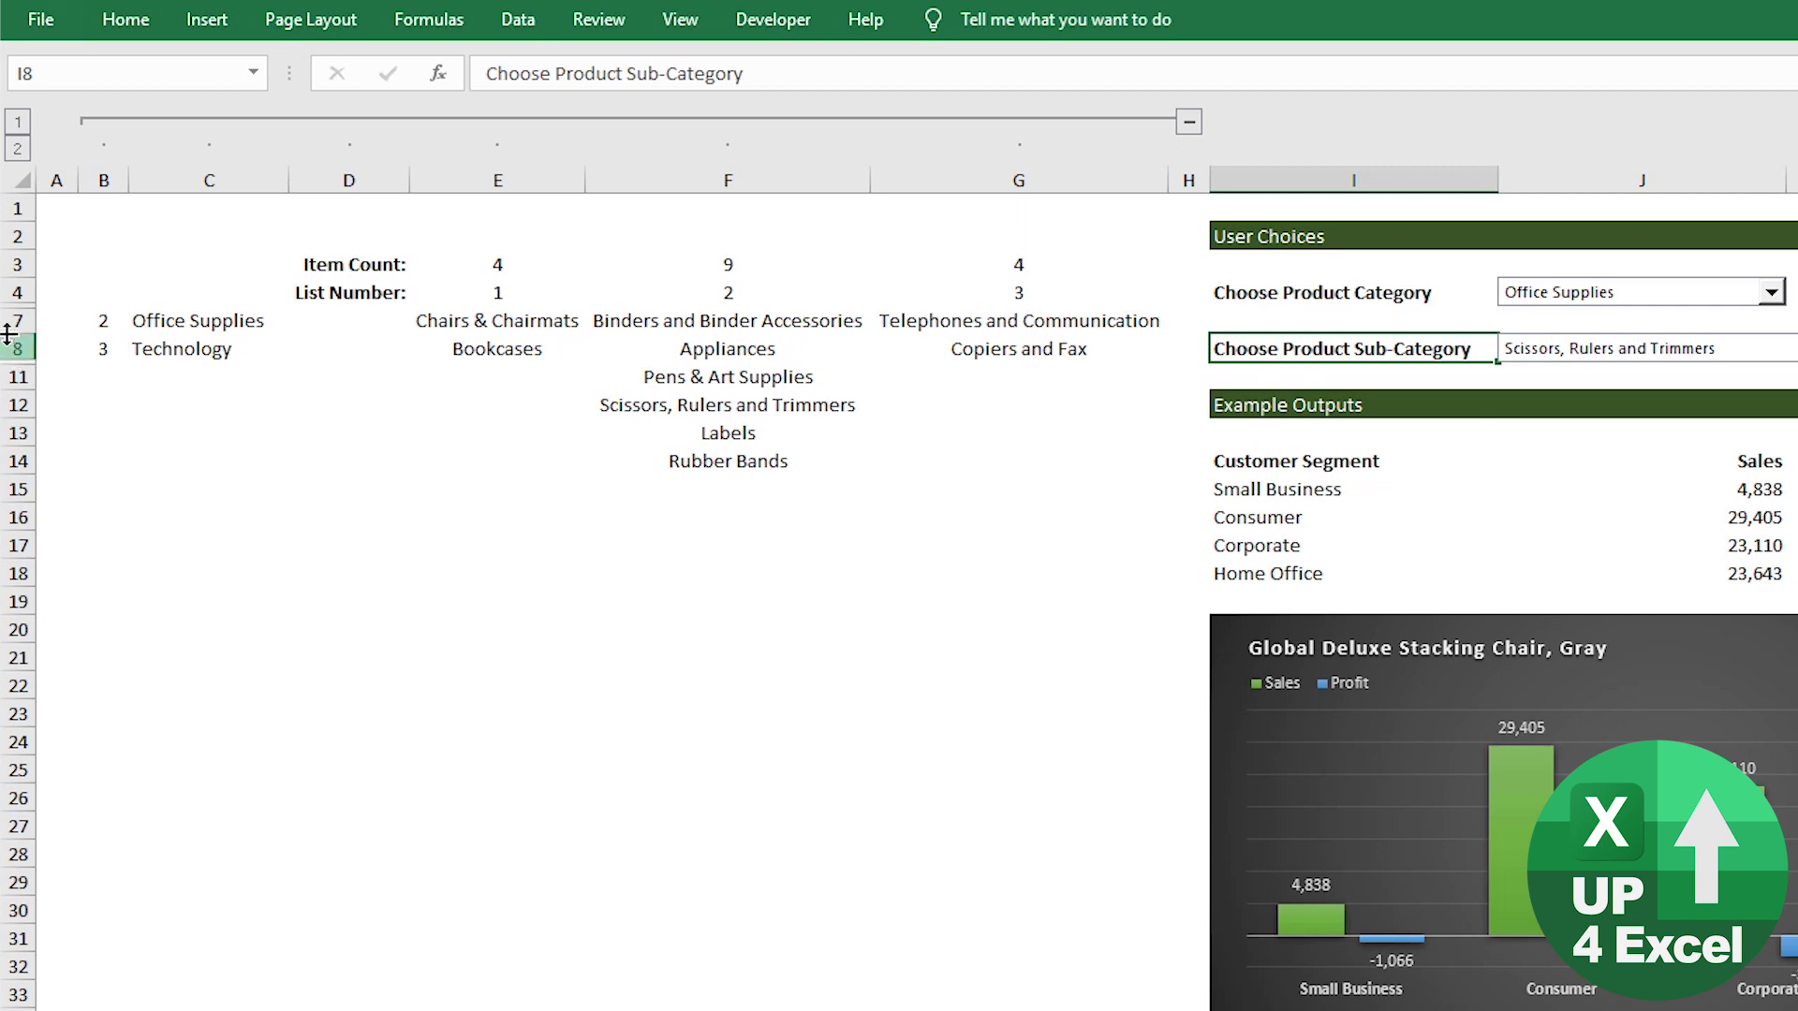
# - Unhide the hidden rows between rows 4 and 11, and select the Product Category list C5:C8
pyautogui.moveTo(65, 292); pyautogui.dragTo(70, 376)
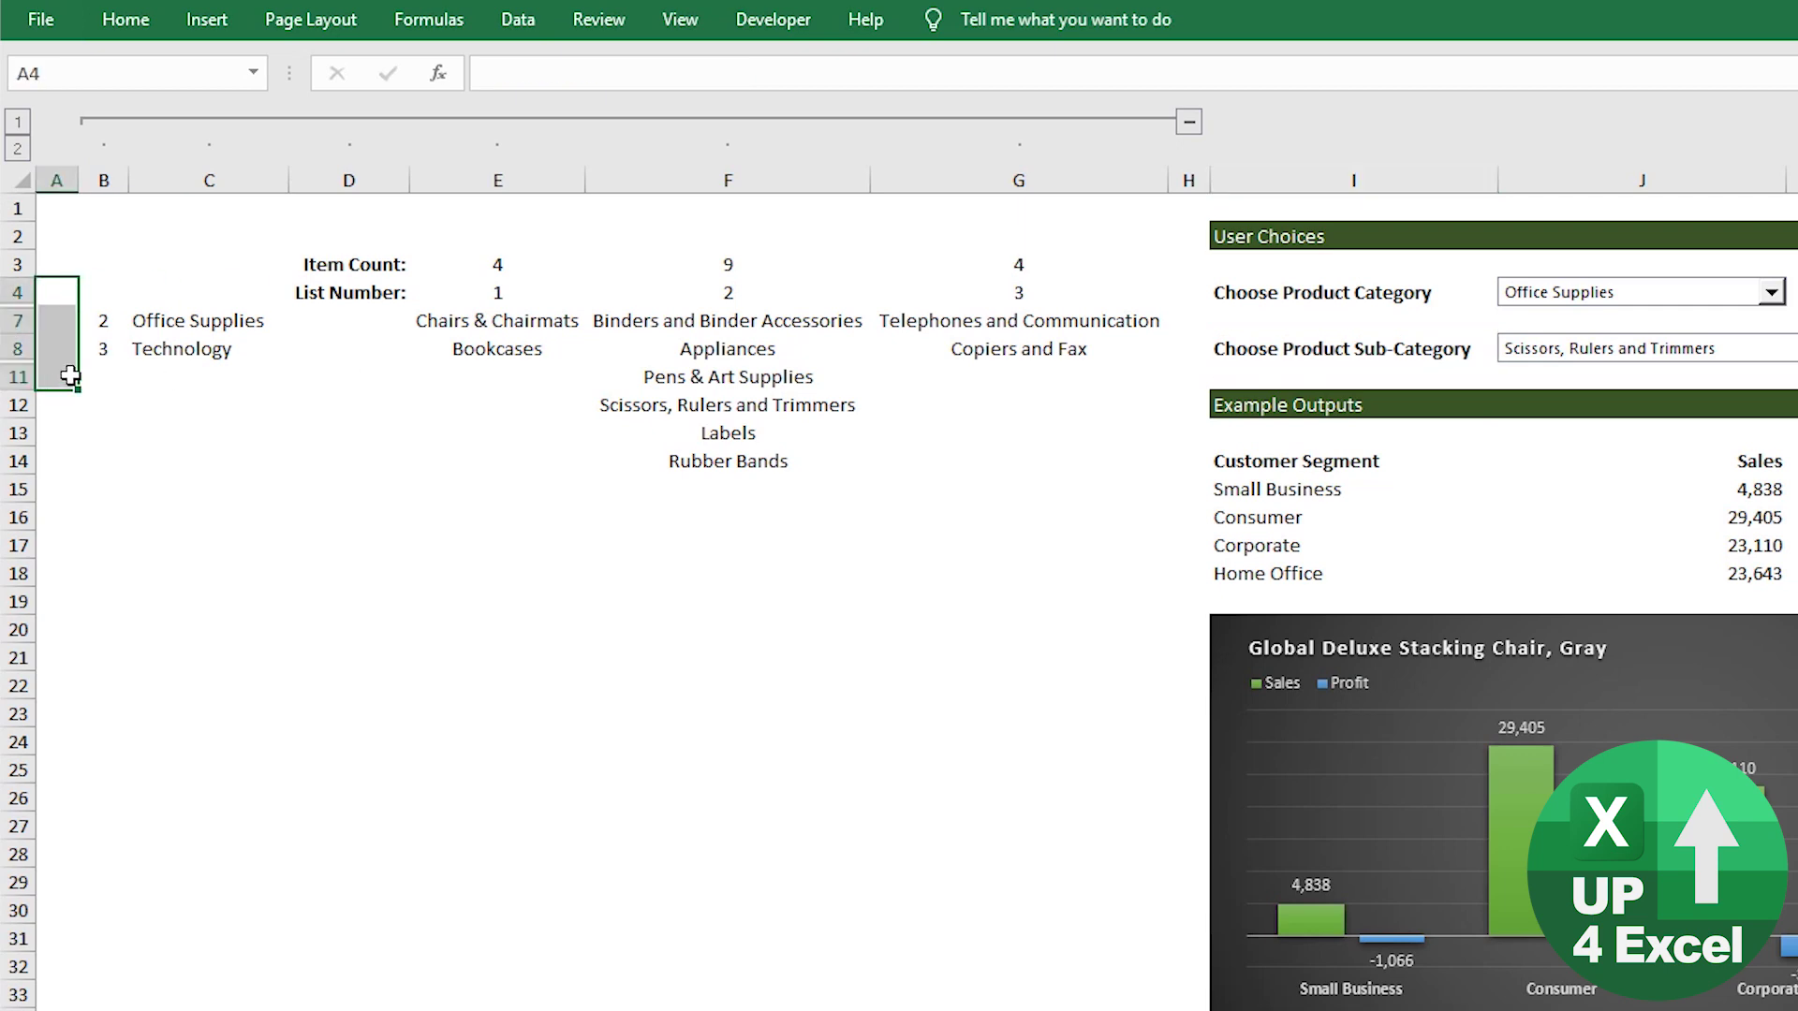
pyautogui.hotkey('ctrl', 'shift', '9')
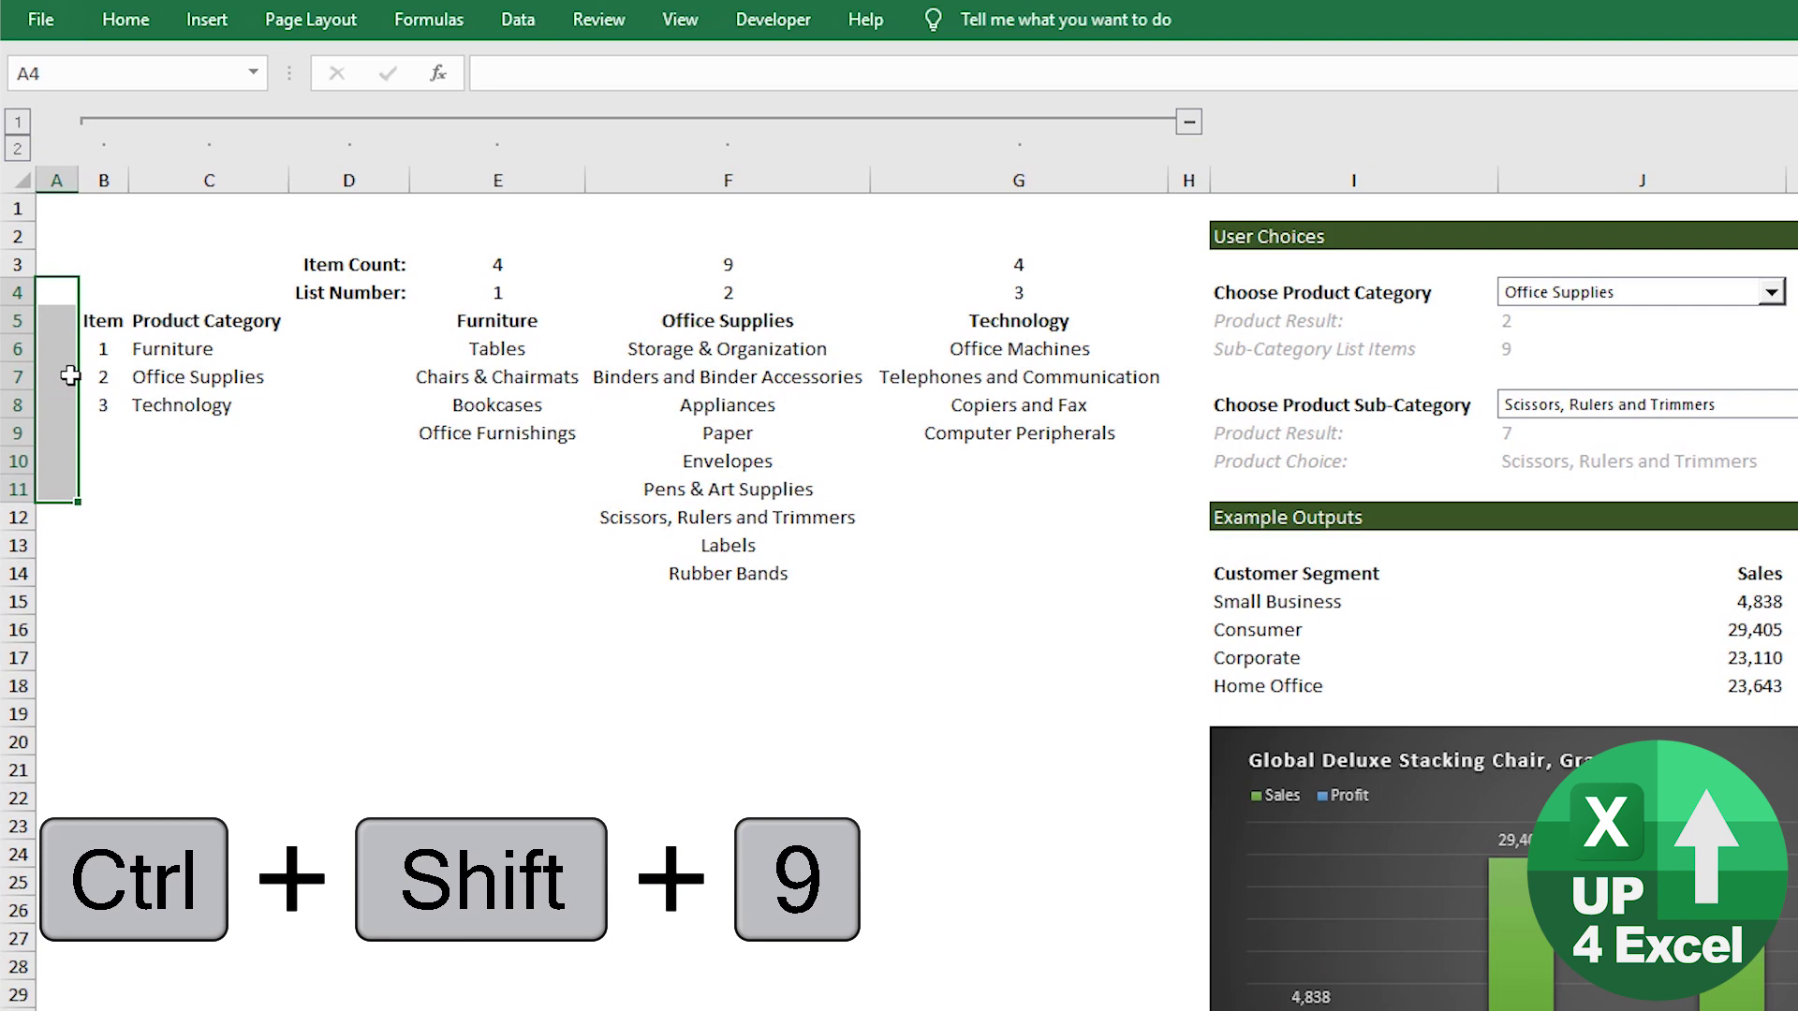
pyautogui.click(698, 429)
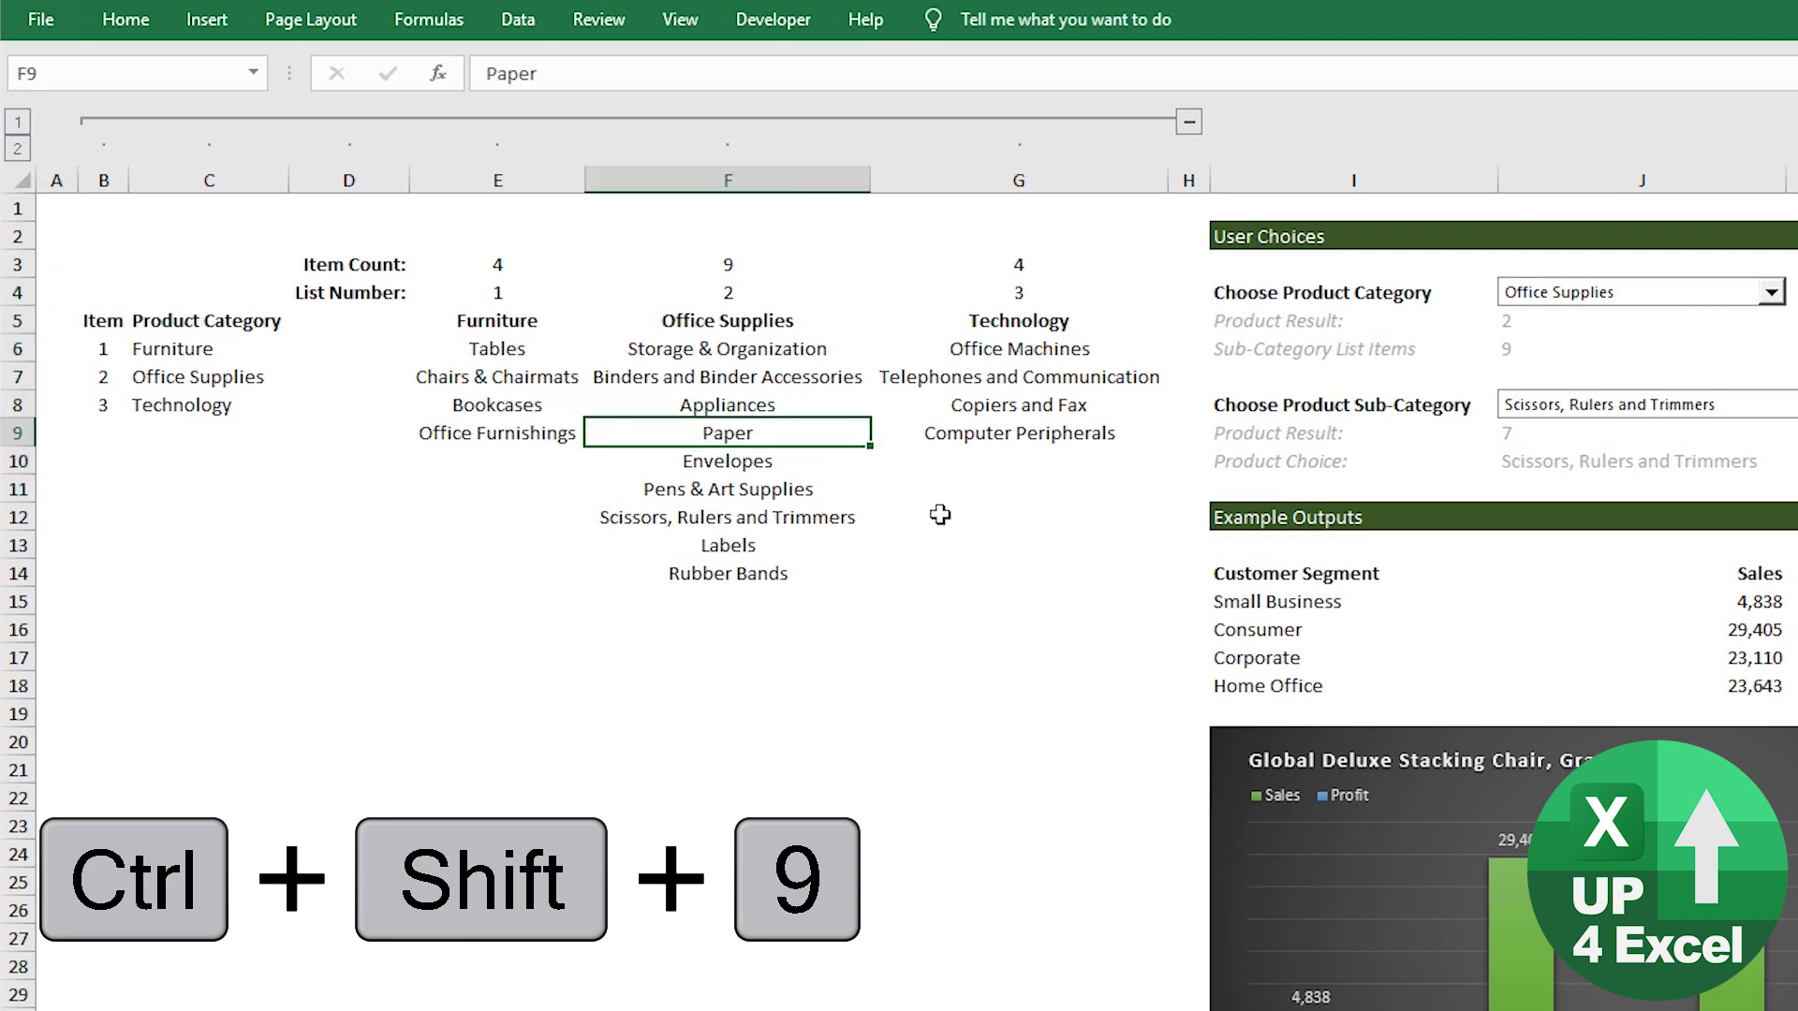
pyautogui.click(221, 339)
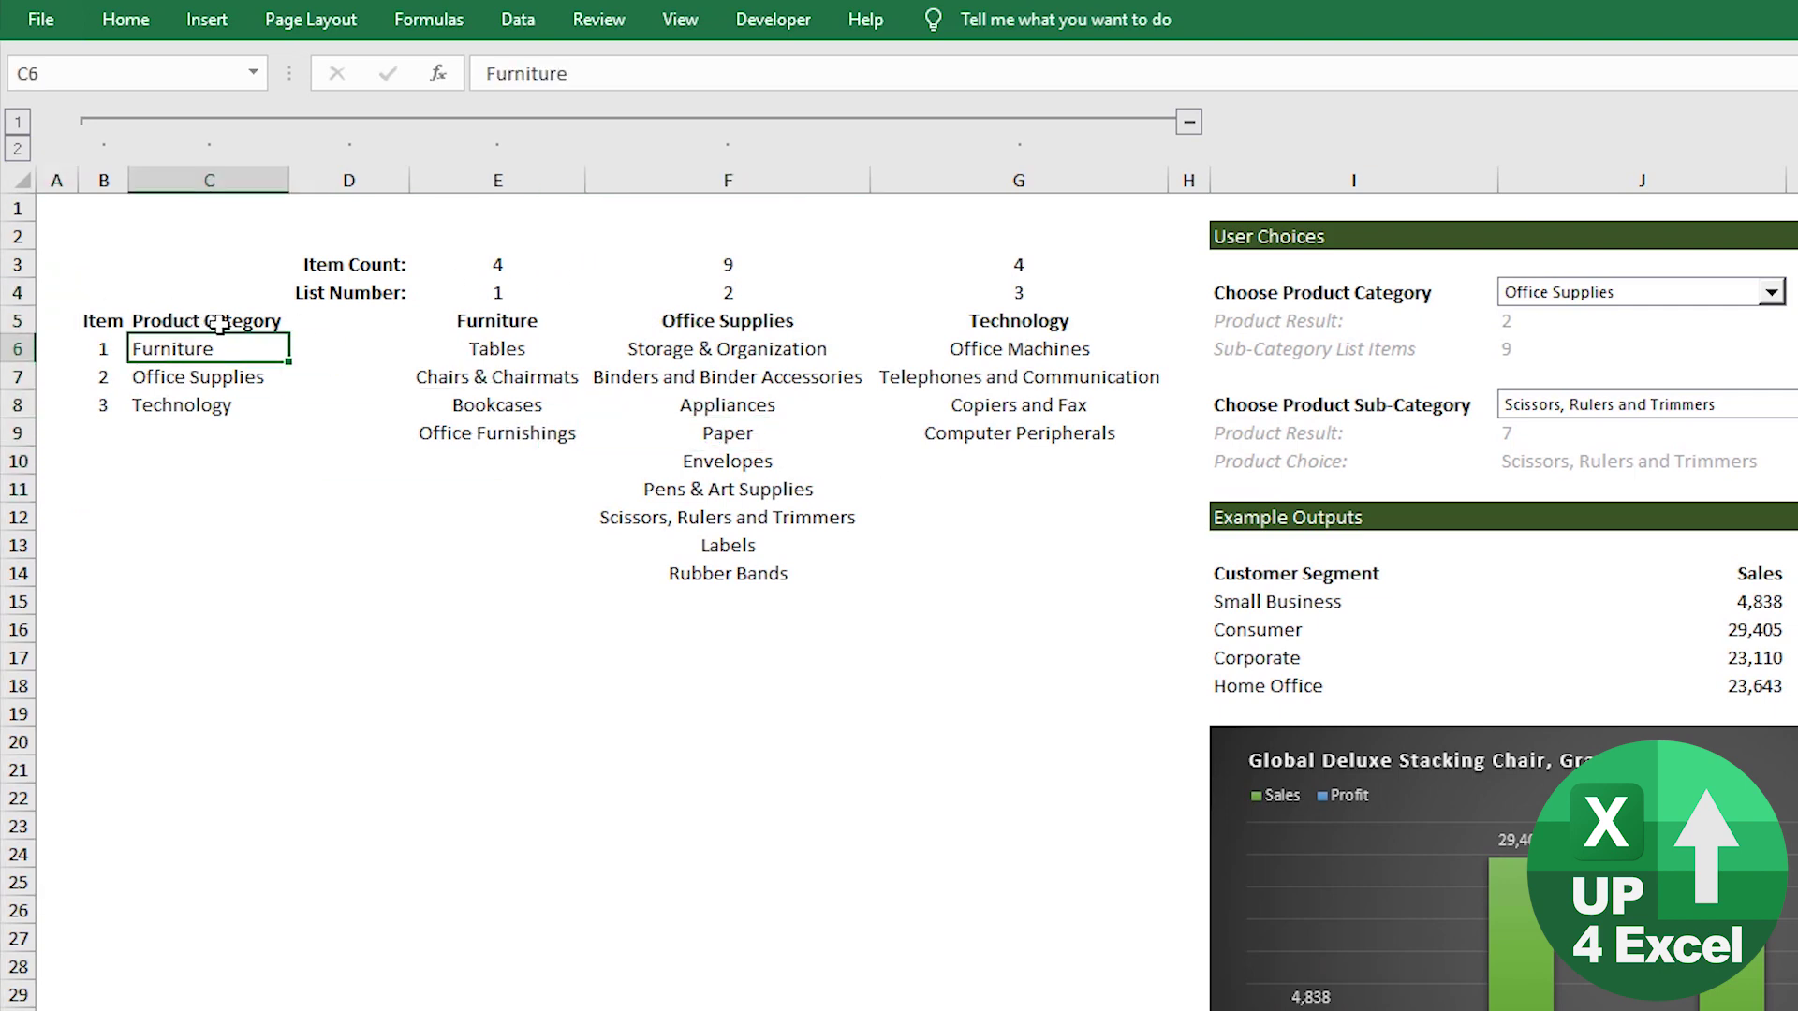
pyautogui.moveTo(219, 325); pyautogui.dragTo(216, 397)
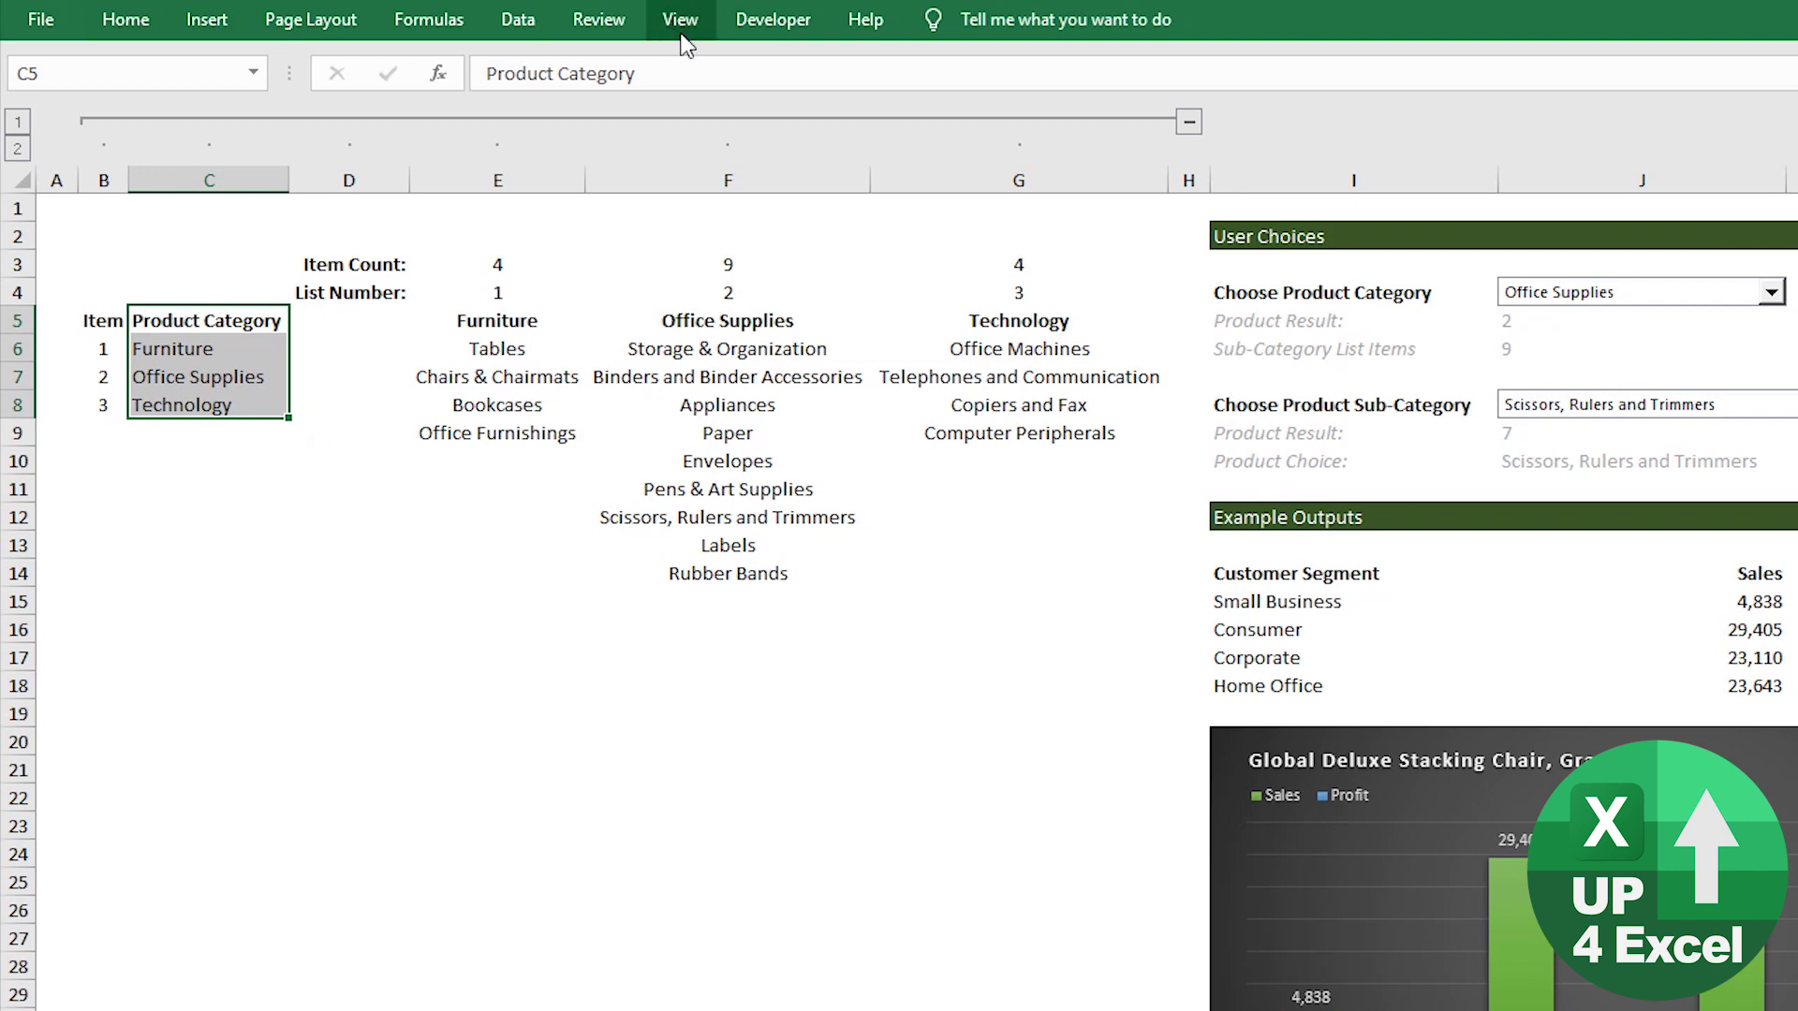
# - Check in the ribbon customization options whether the Developer tab is enabled
pyautogui.click(772, 20)
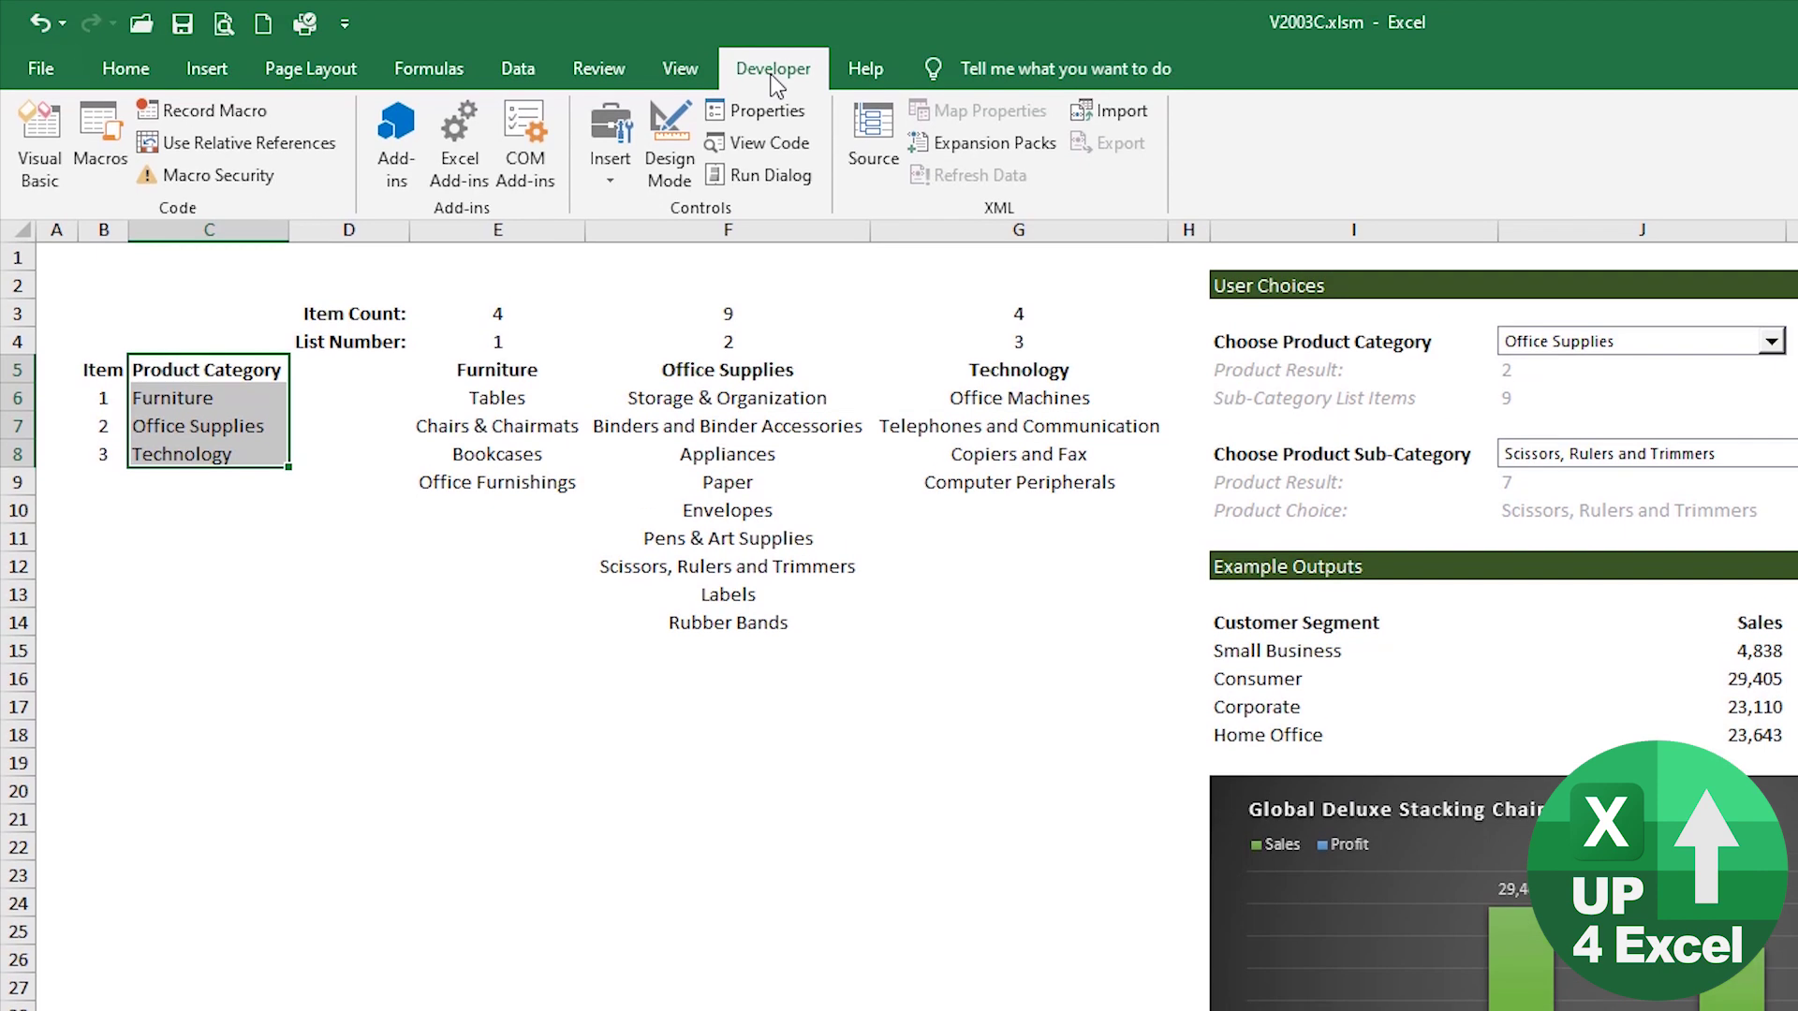
pyautogui.click(351, 25)
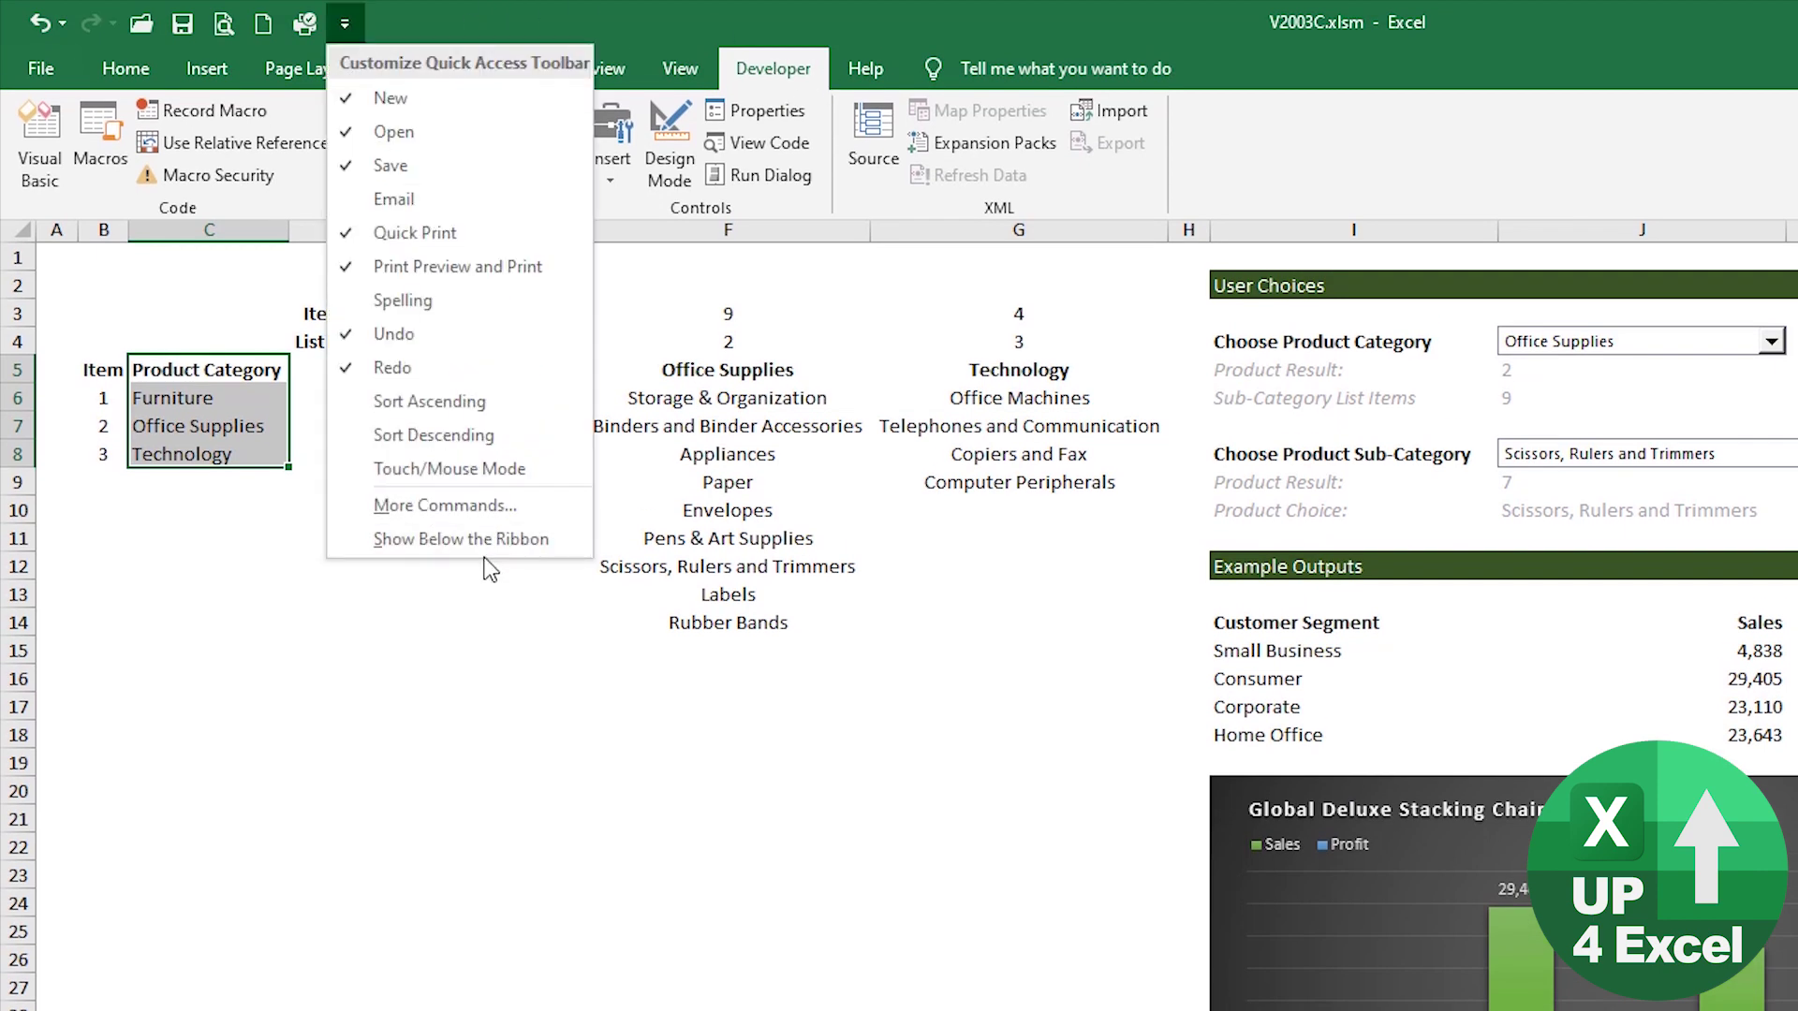
pyautogui.click(497, 509)
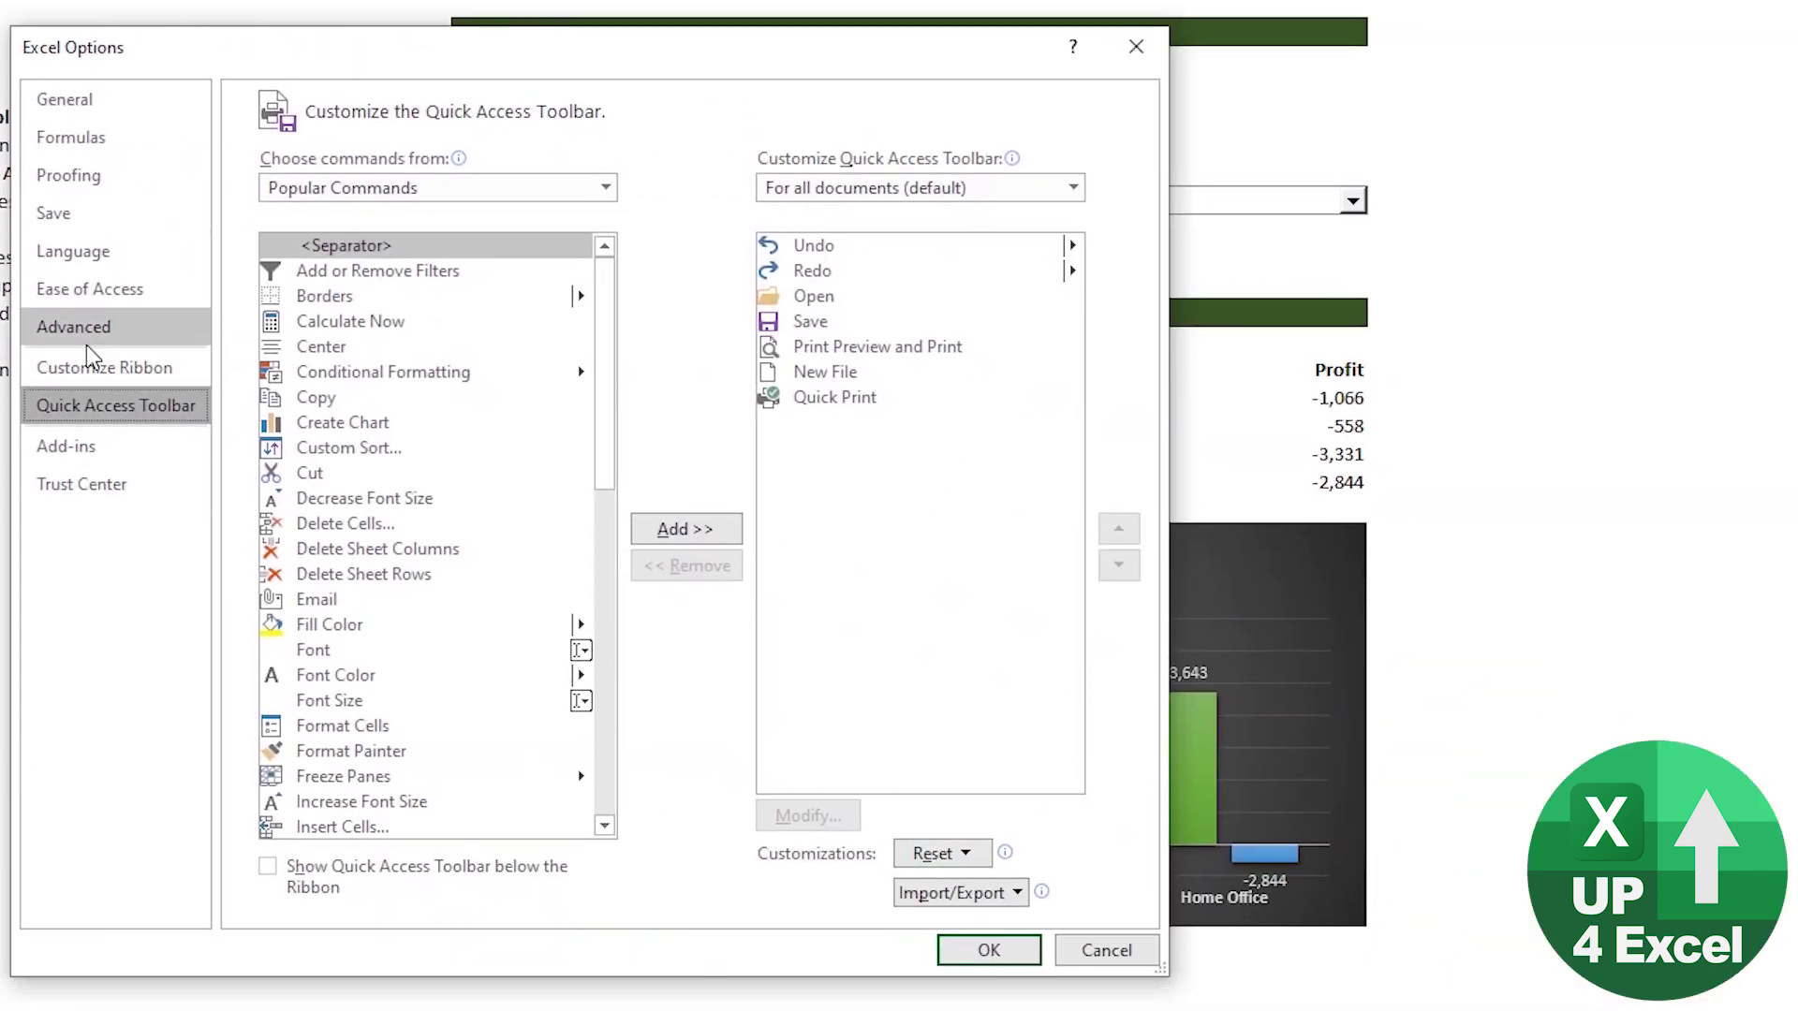
pyautogui.click(169, 371)
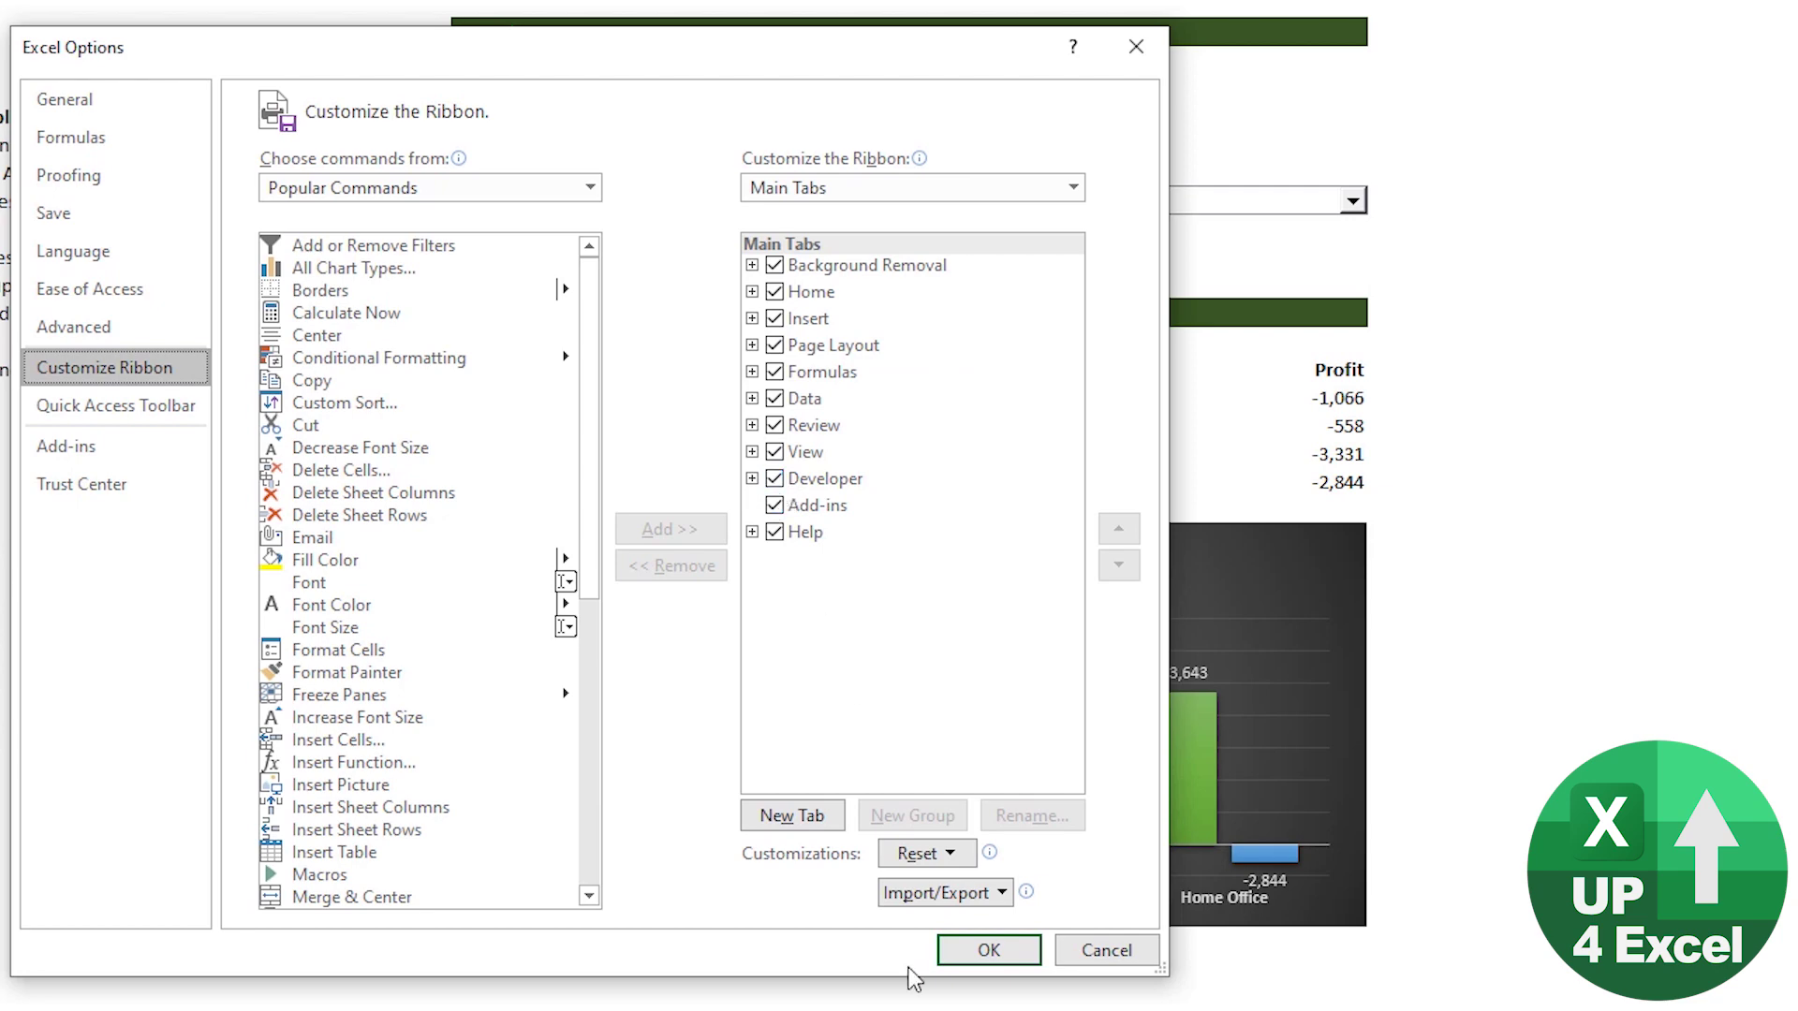
pyautogui.click(983, 950)
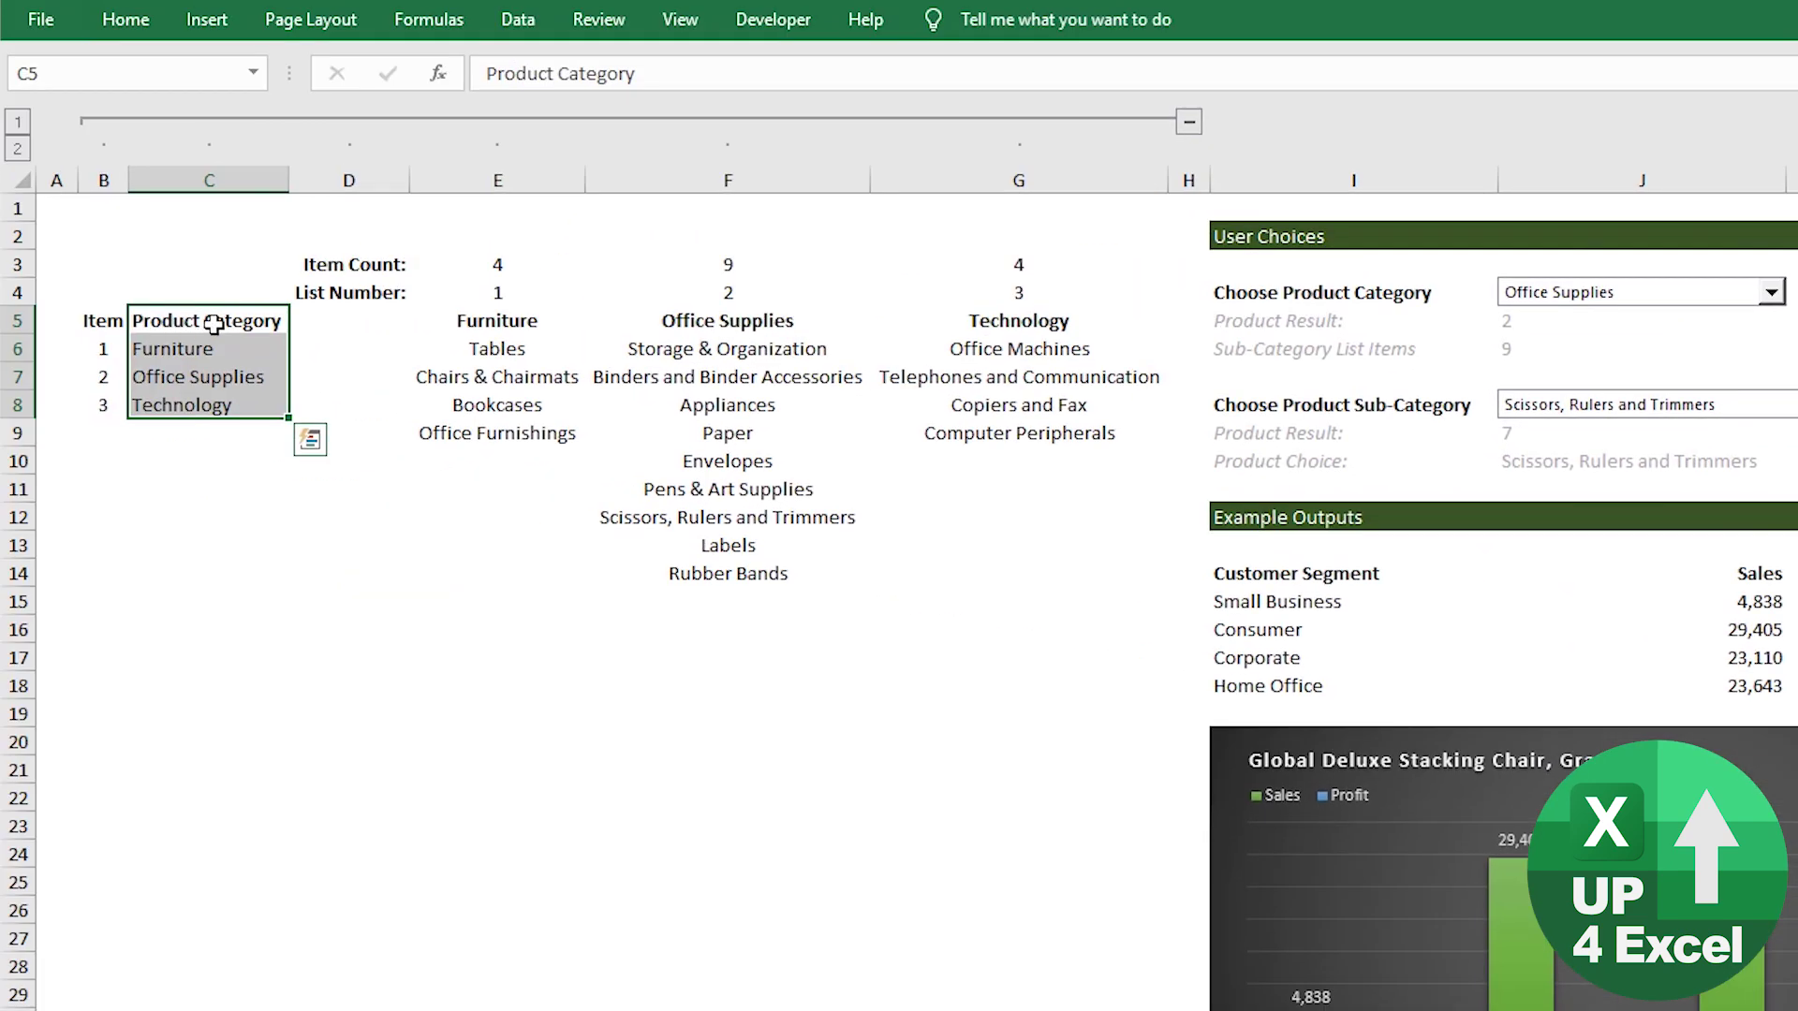
# - Insert a form-control combo box over column K, beside the Choose Product Category dropdown
pyautogui.click(796, 20)
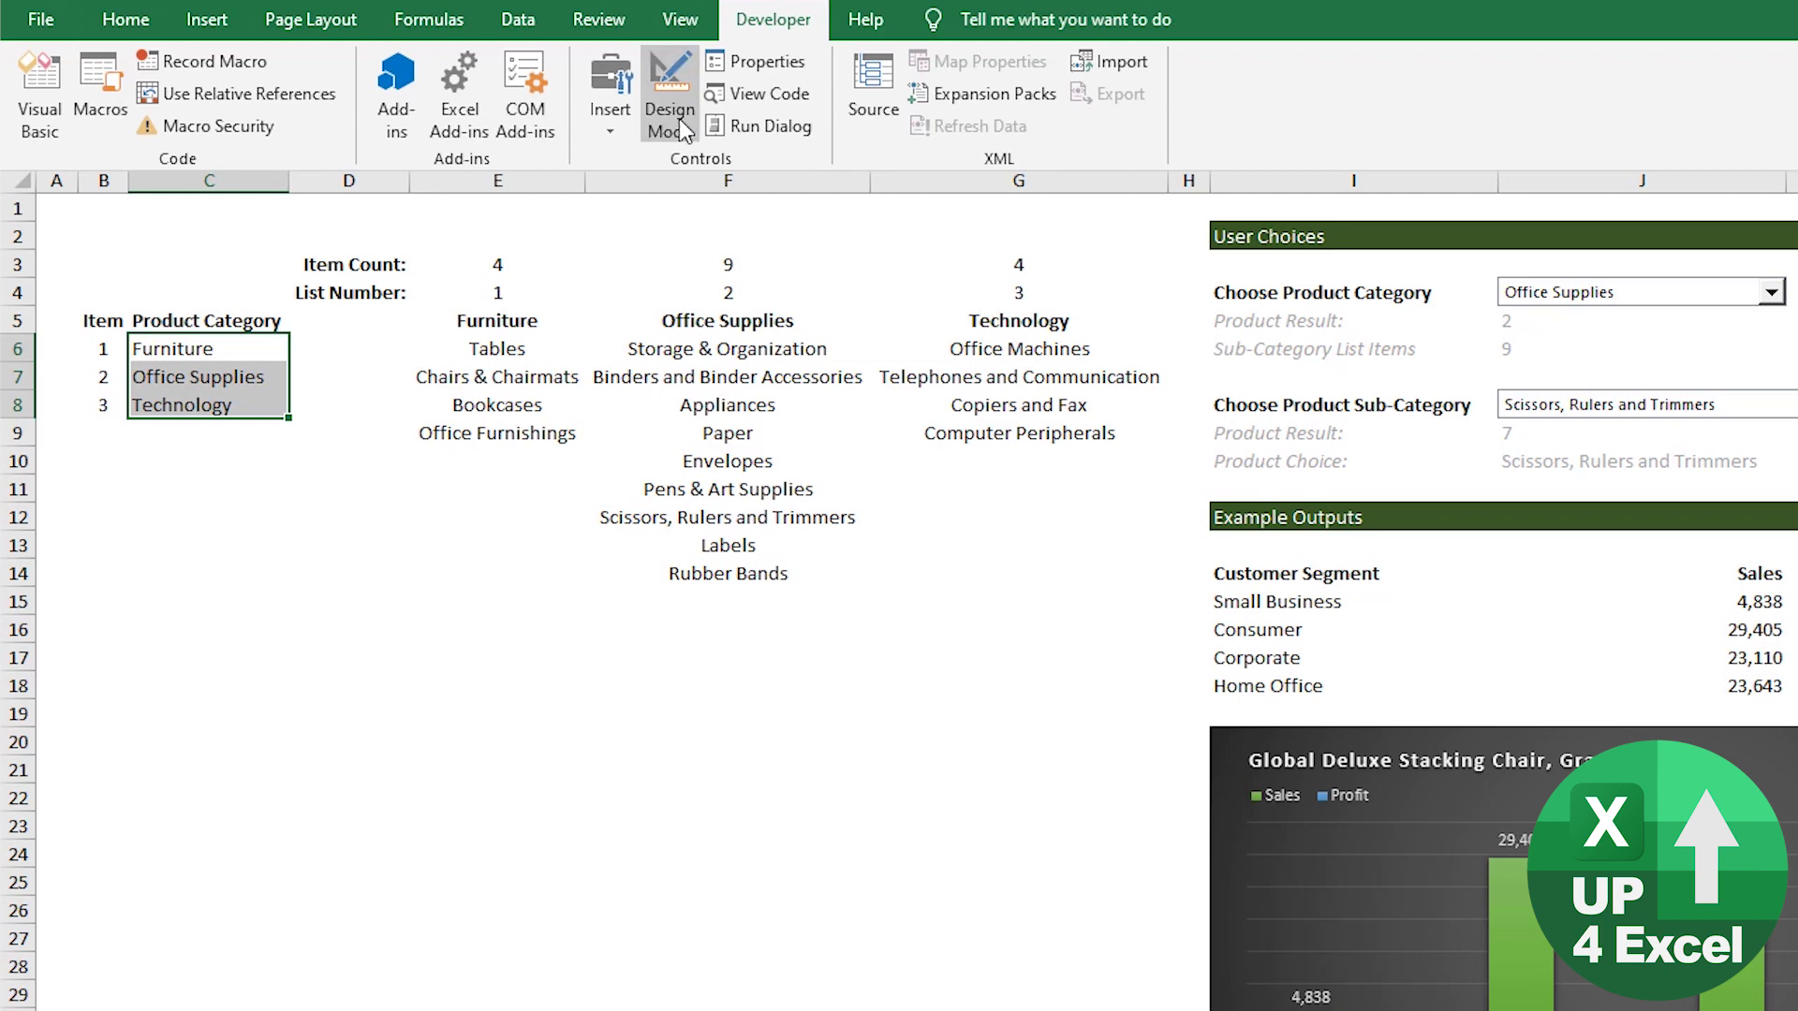
pyautogui.click(609, 98)
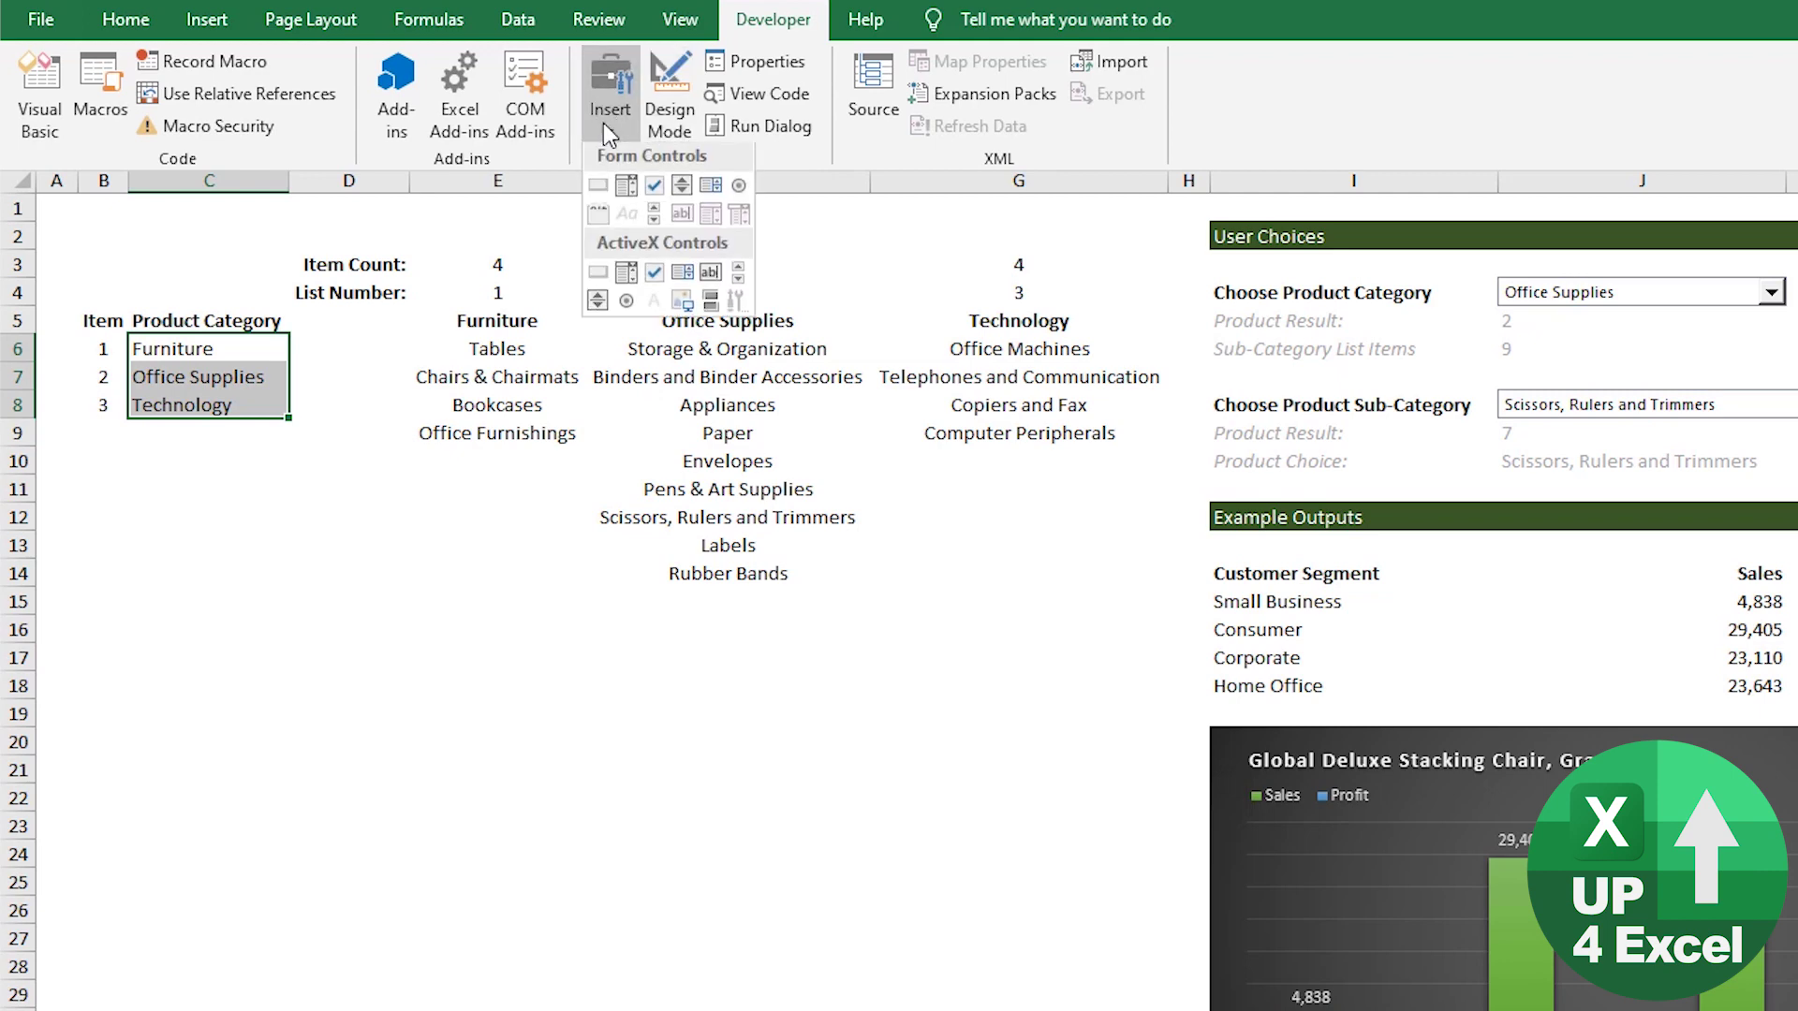
pyautogui.click(627, 190)
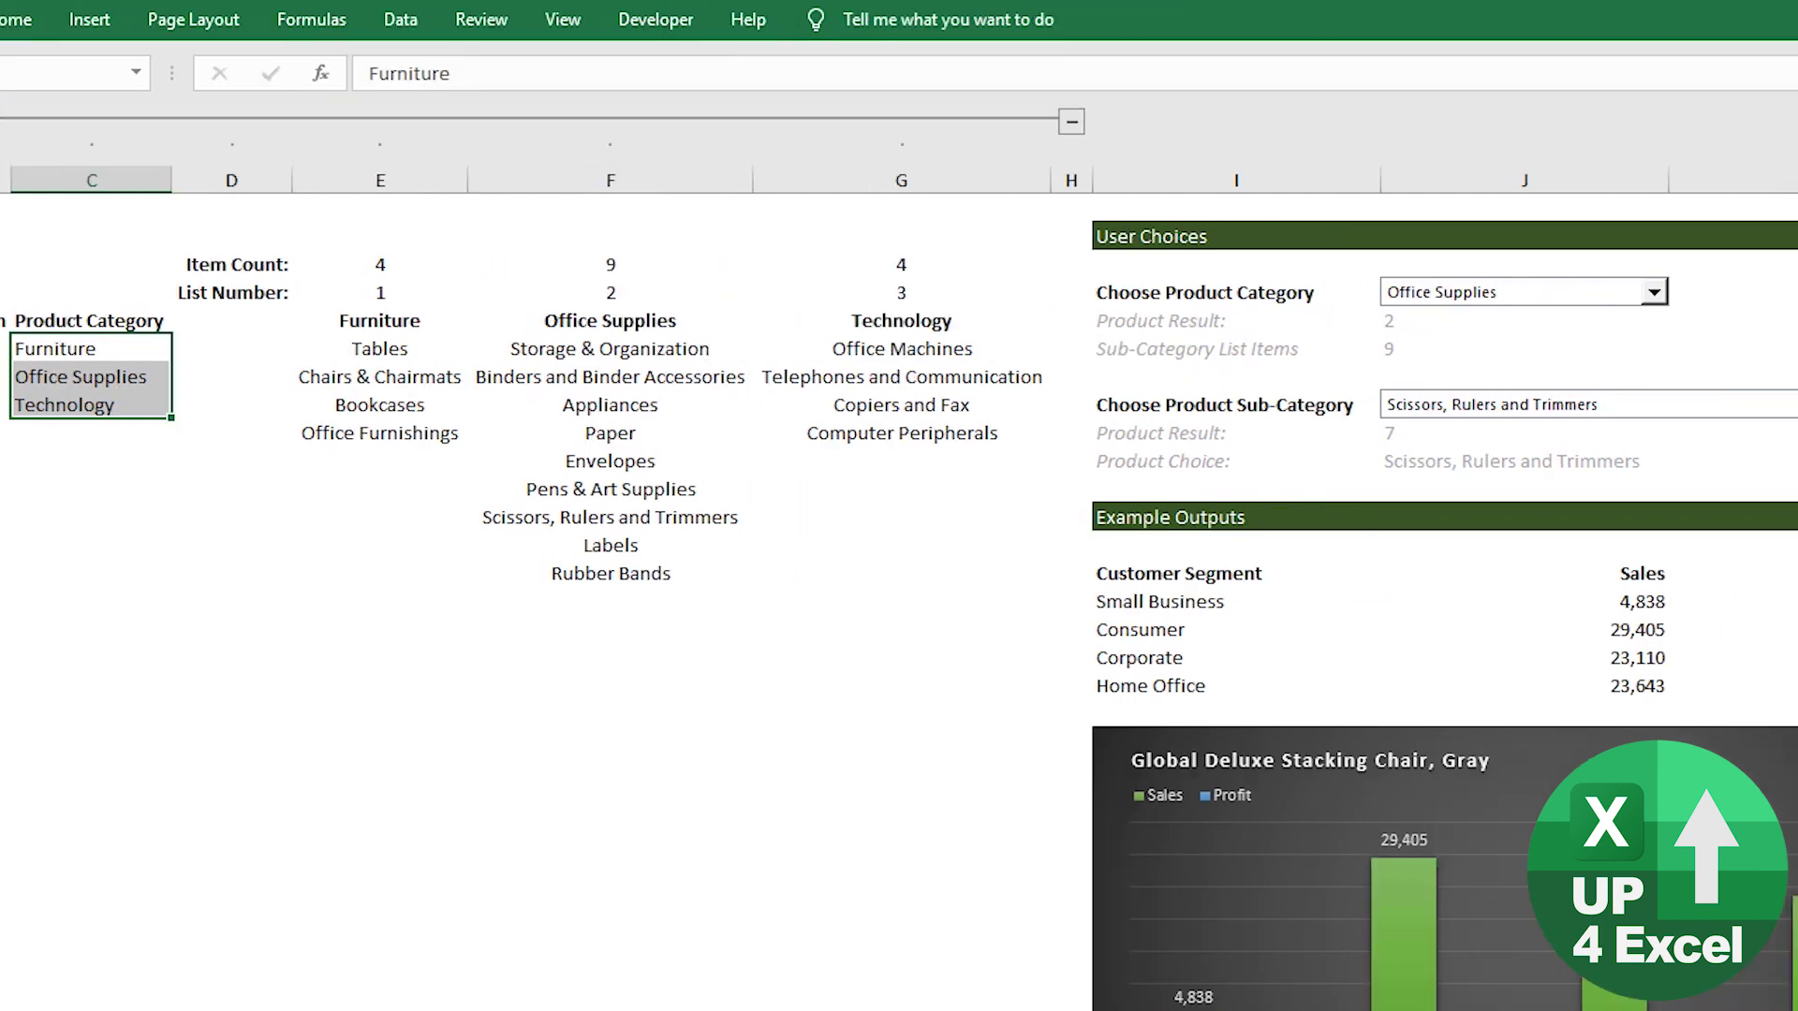
pyautogui.moveTo(656, 280); pyautogui.dragTo(1005, 333)
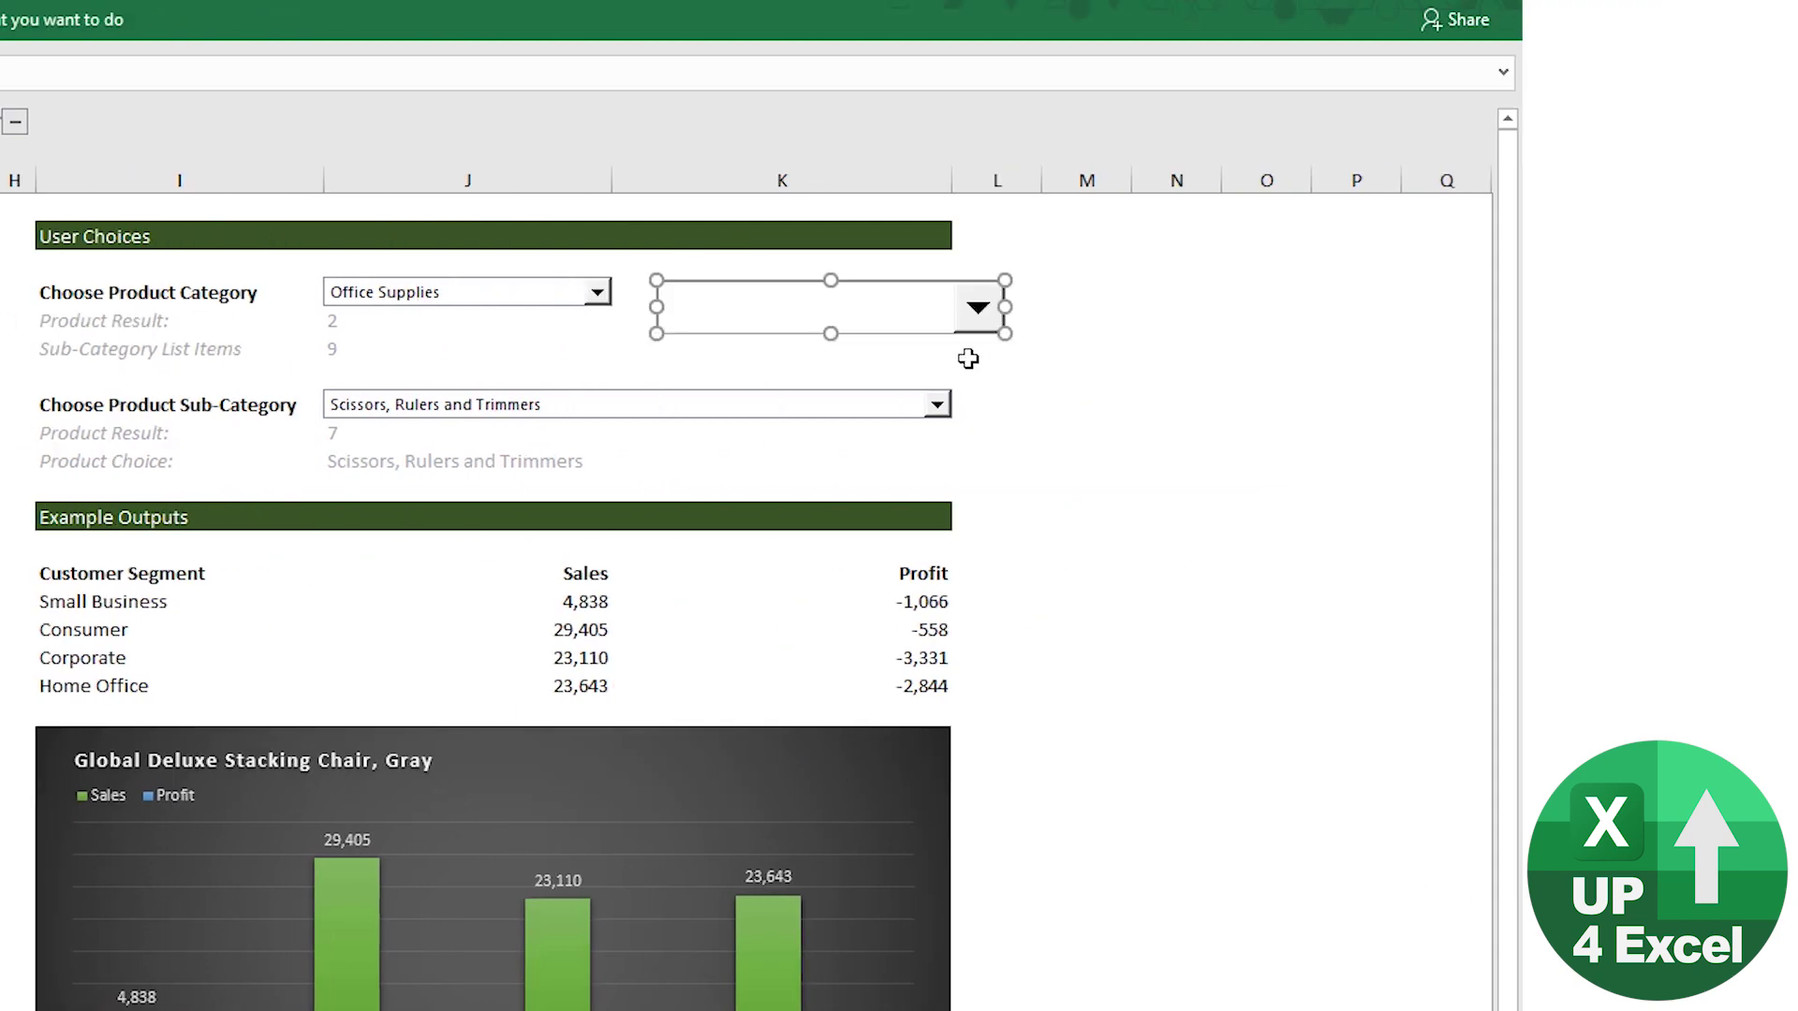
# - Set the new combo box's input range to $C$6:$C$8 and its cell link to $J$5
pyautogui.rightClick(860, 324)
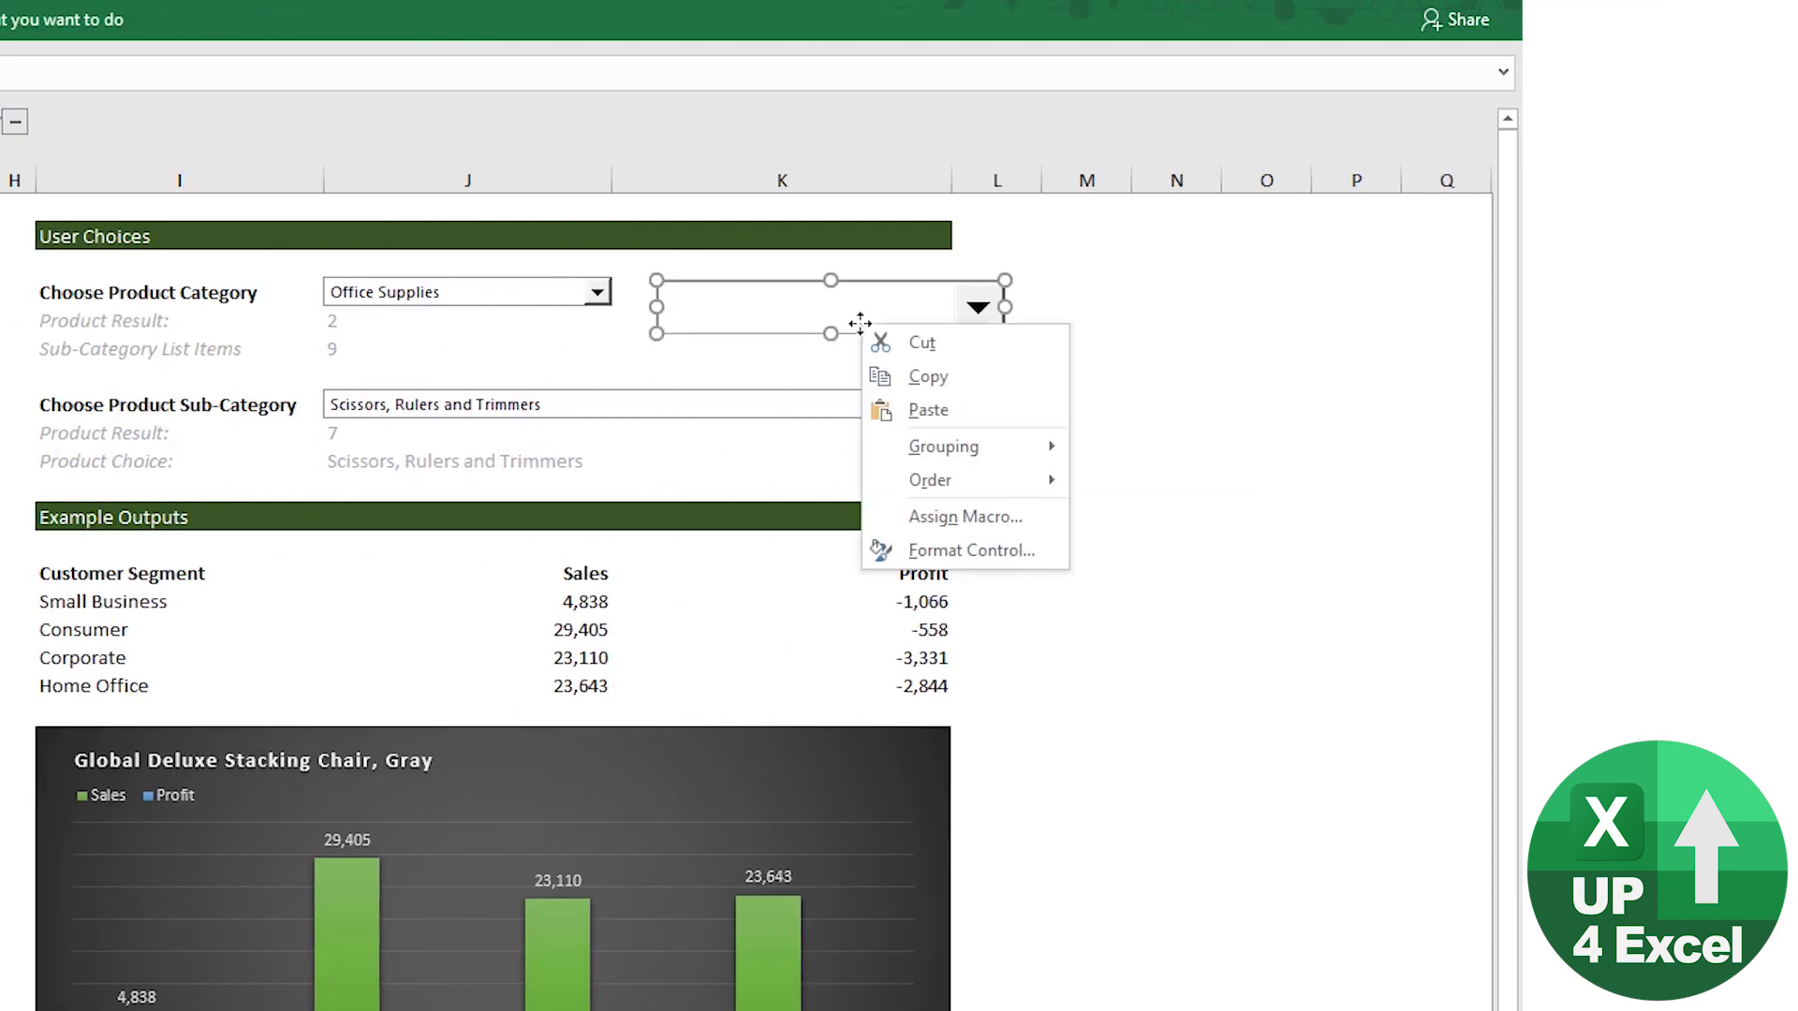
pyautogui.click(1000, 568)
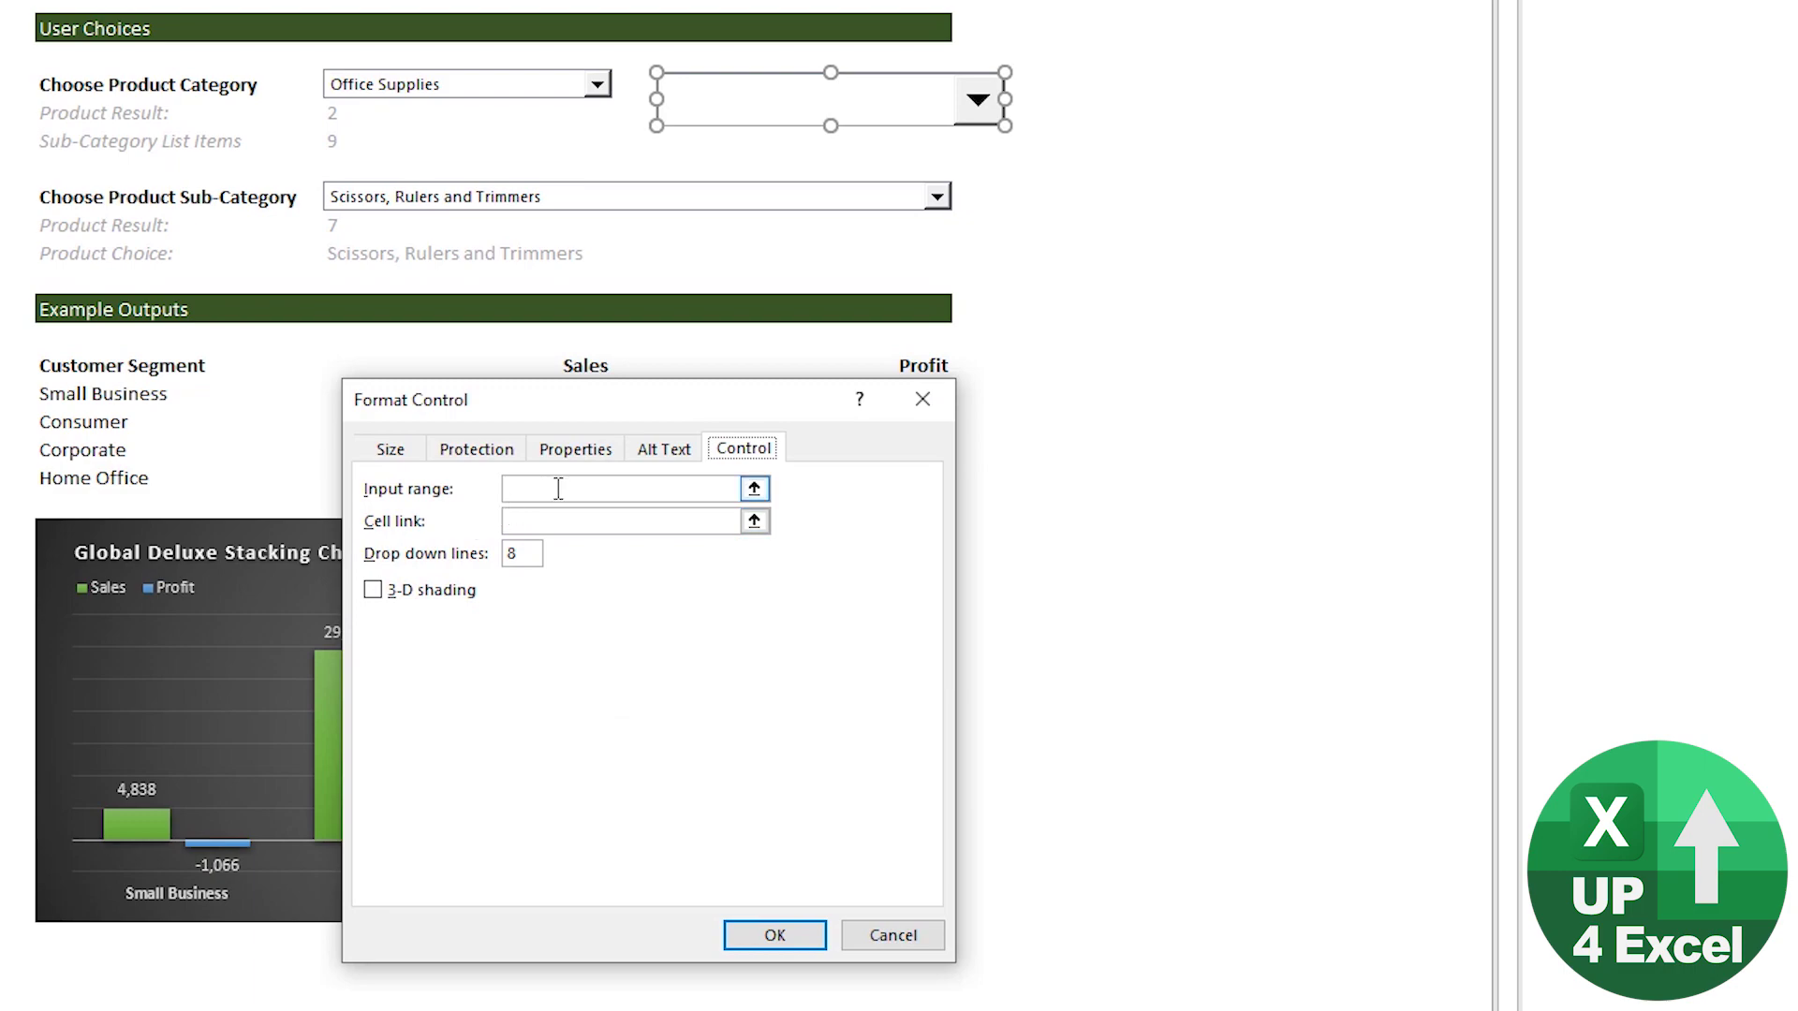
pyautogui.click(567, 490)
pyautogui.moveTo(234, 143); pyautogui.dragTo(235, 191)
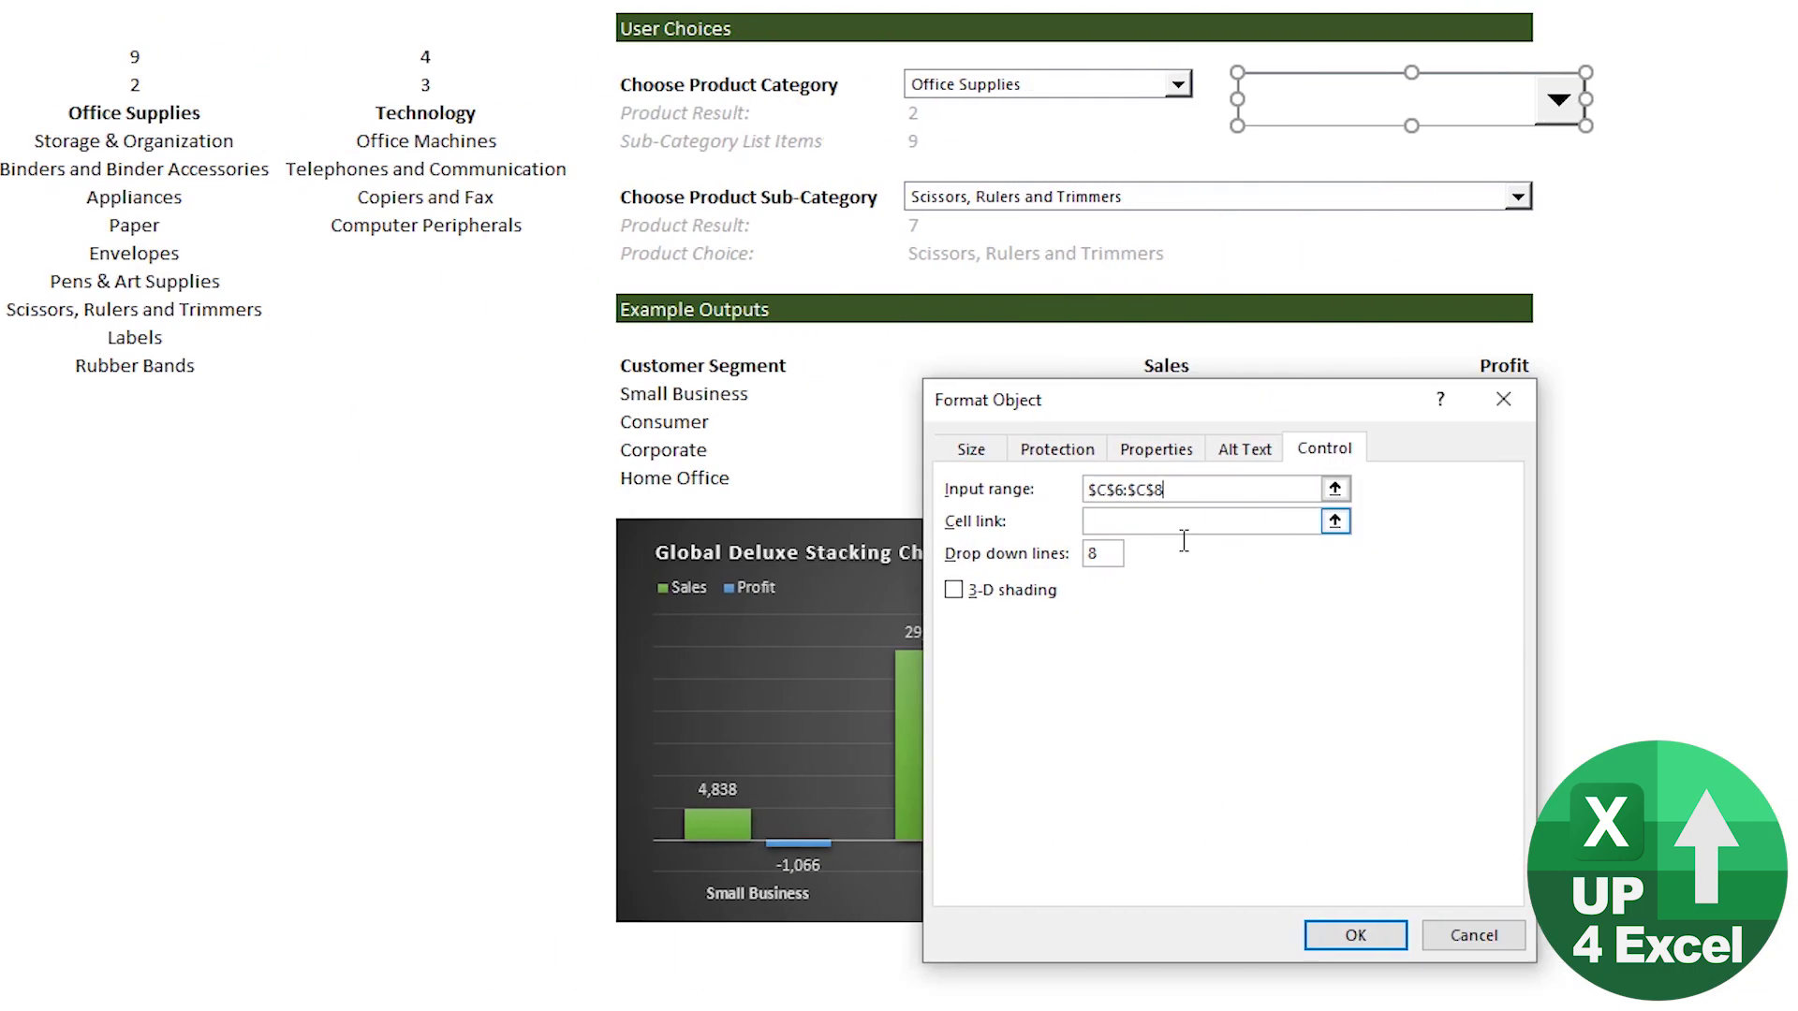
pyautogui.click(1146, 523)
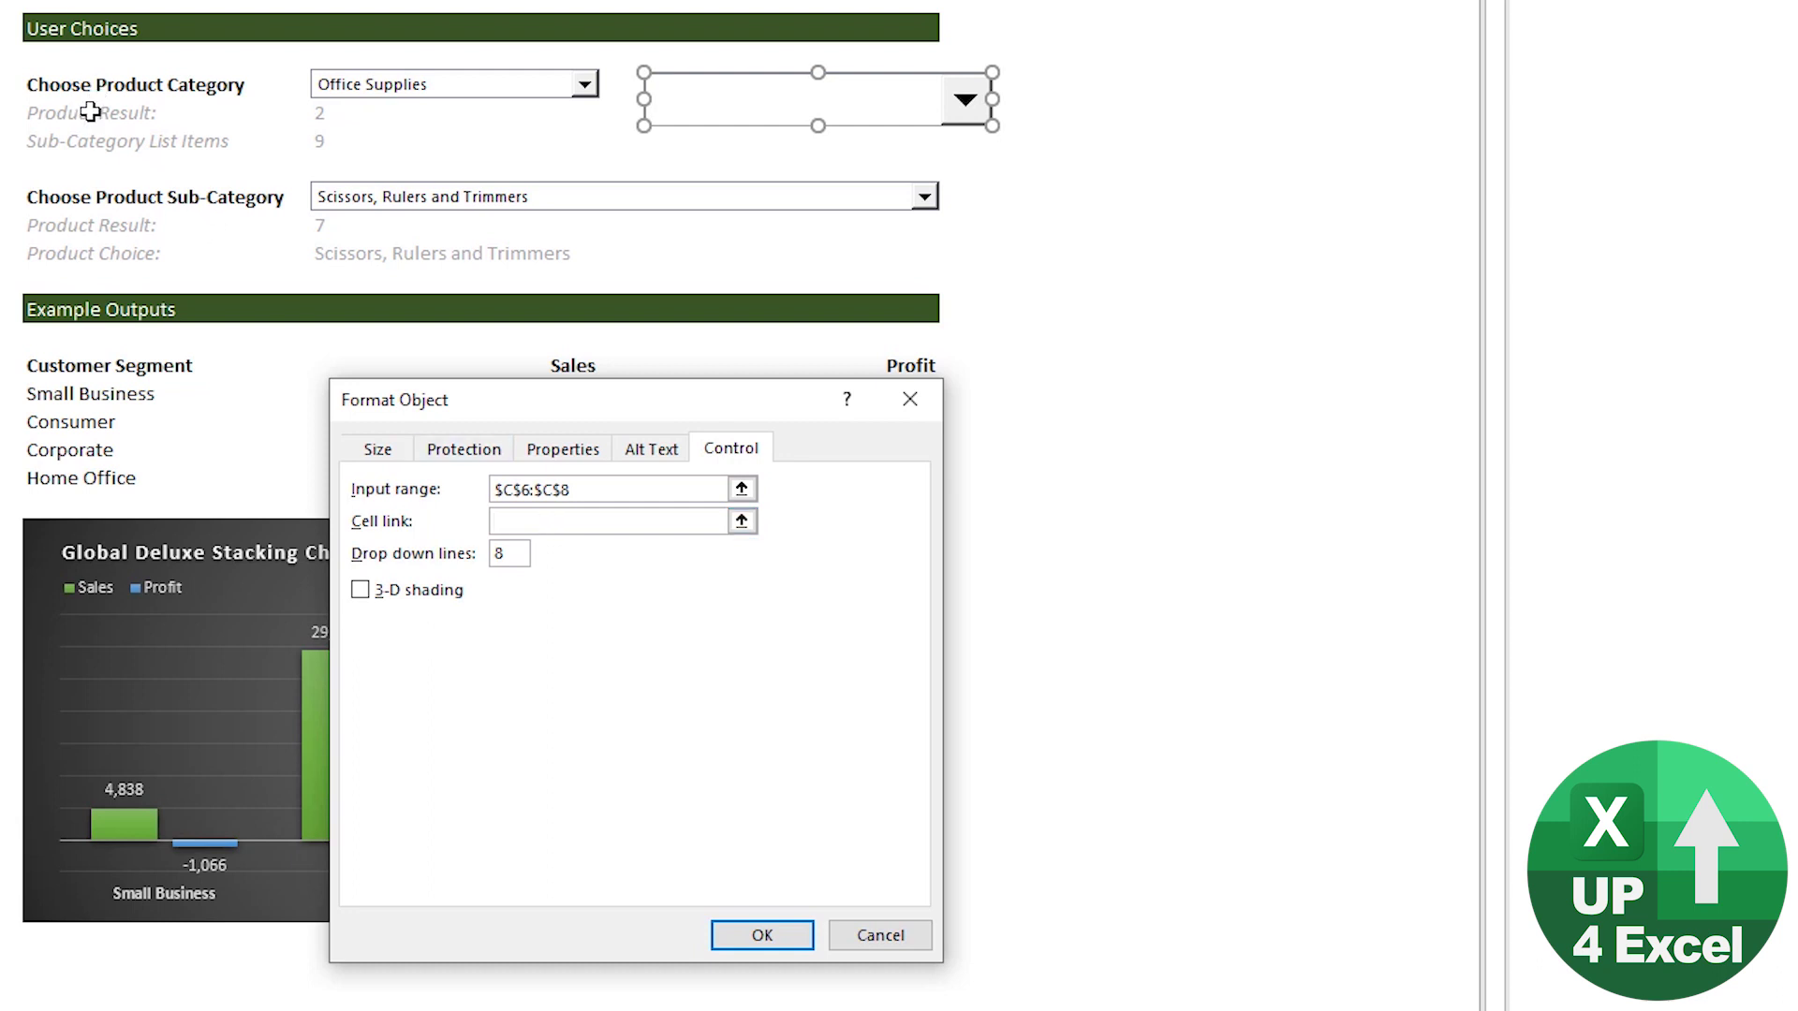
pyautogui.click(329, 114)
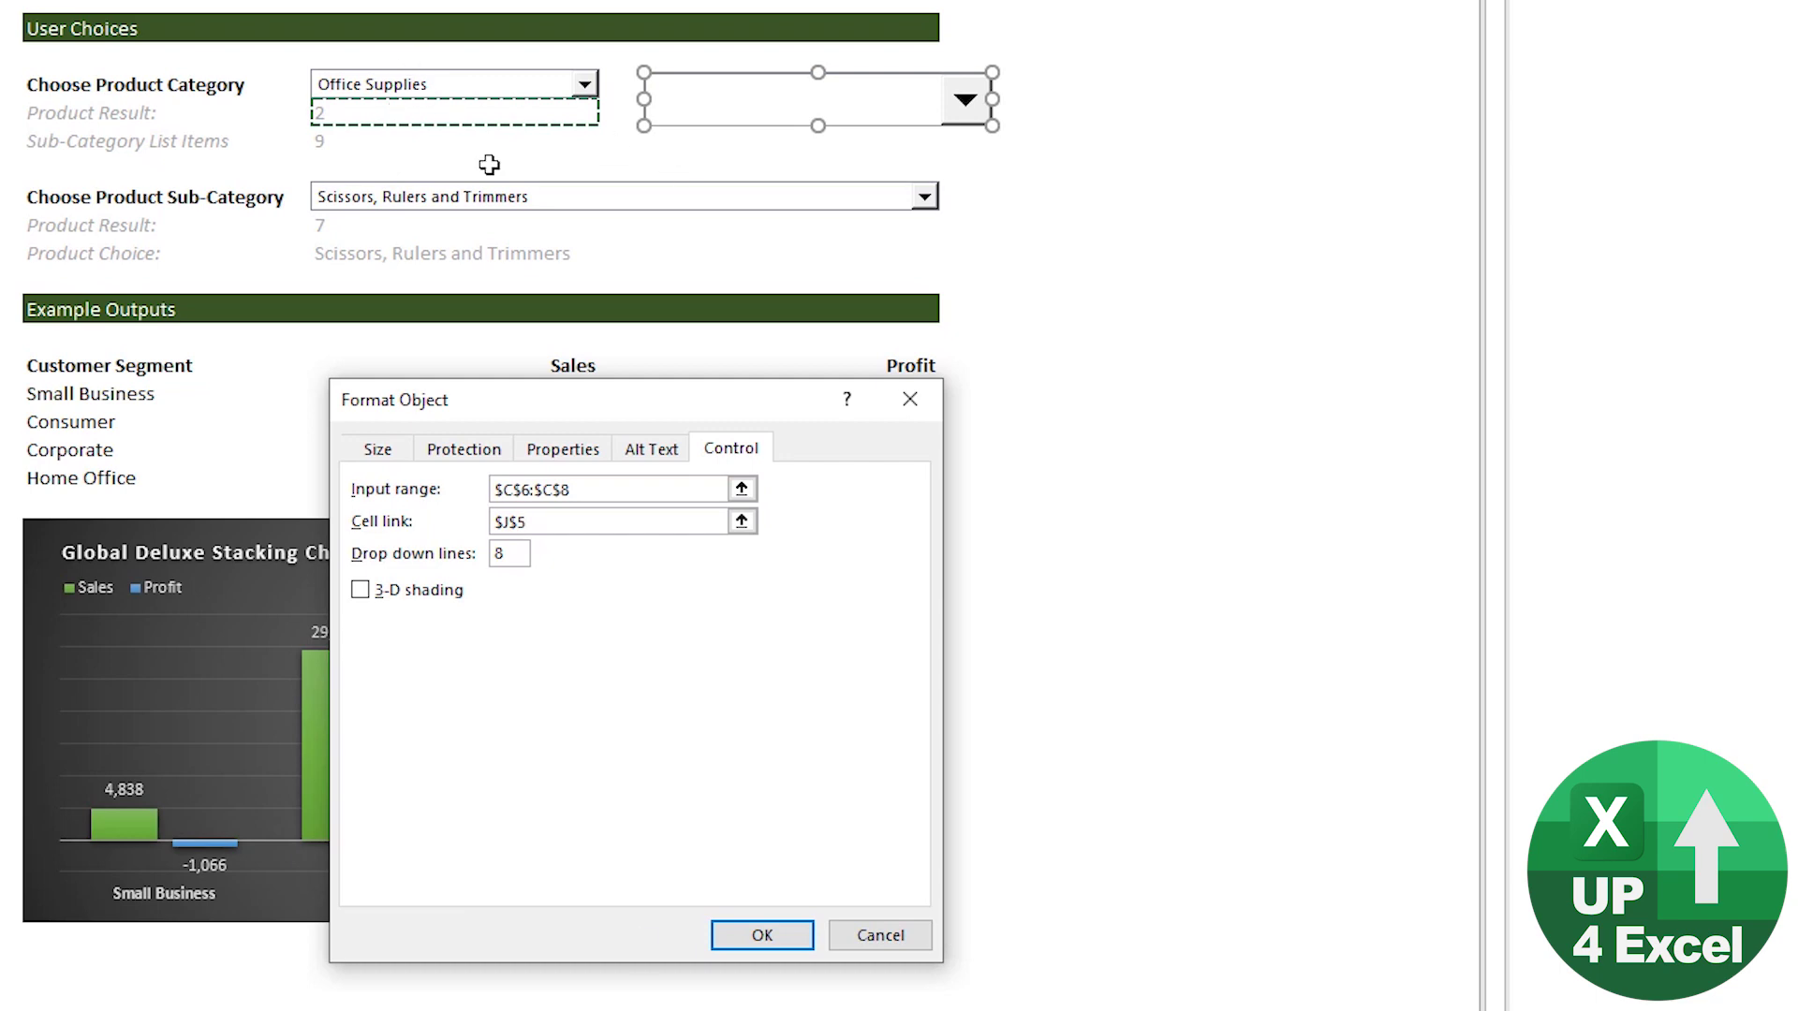
# - Discard the new combo box's control settings and delete the combo box
pyautogui.click(876, 935)
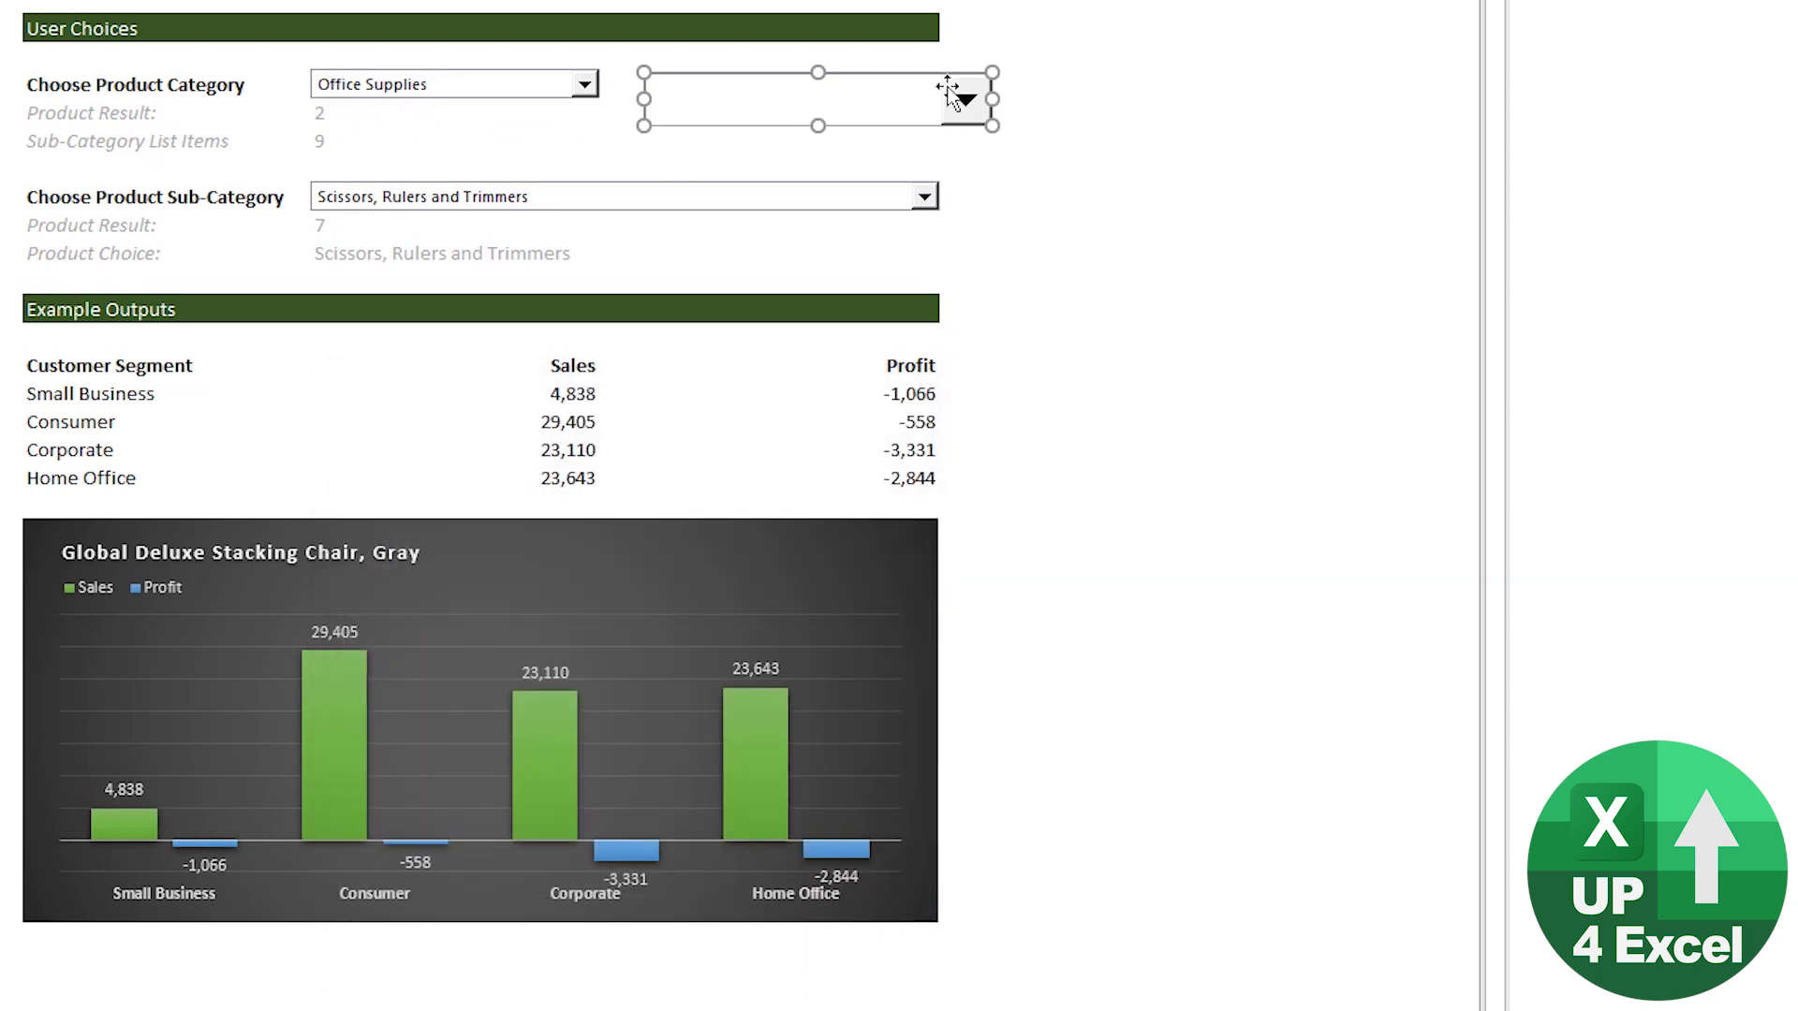
pyautogui.press('Delete')
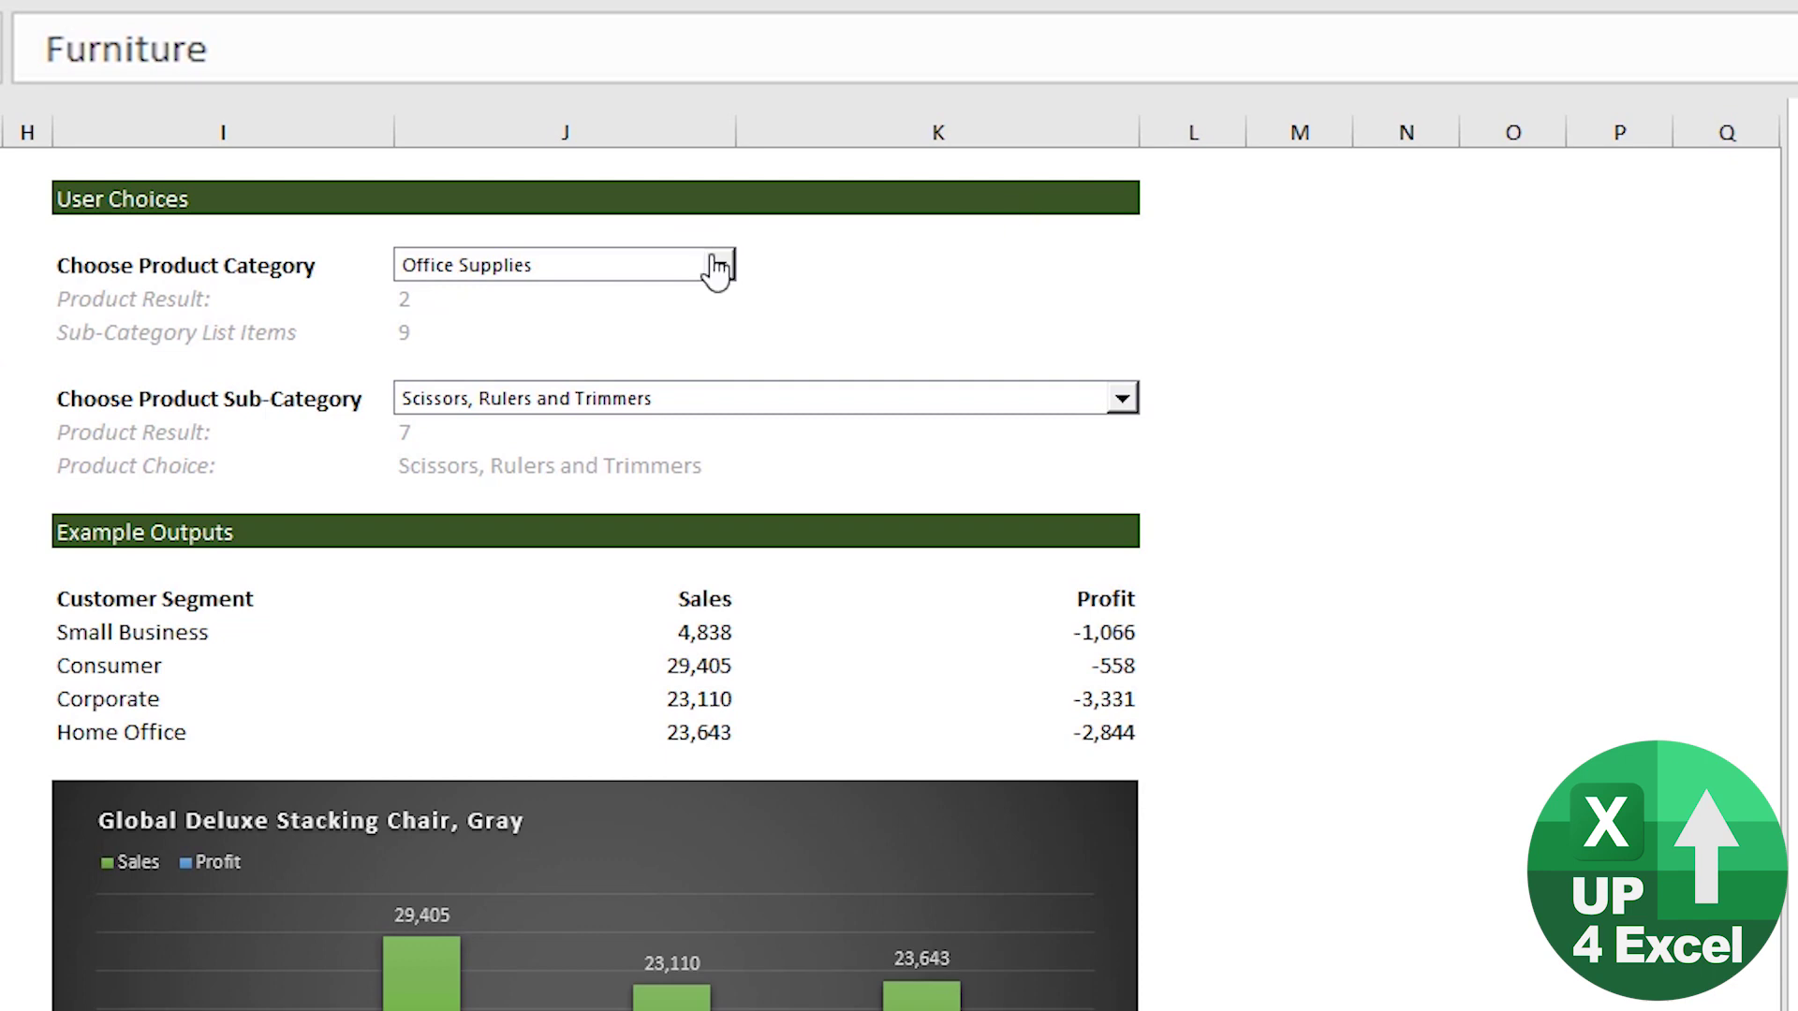
# - Switch the product category to Furniture and inspect the Product Result cell linked to that dropdown
pyautogui.click(723, 273)
pyautogui.click(674, 307)
pyautogui.click(704, 275)
pyautogui.click(678, 292)
pyautogui.click(426, 303)
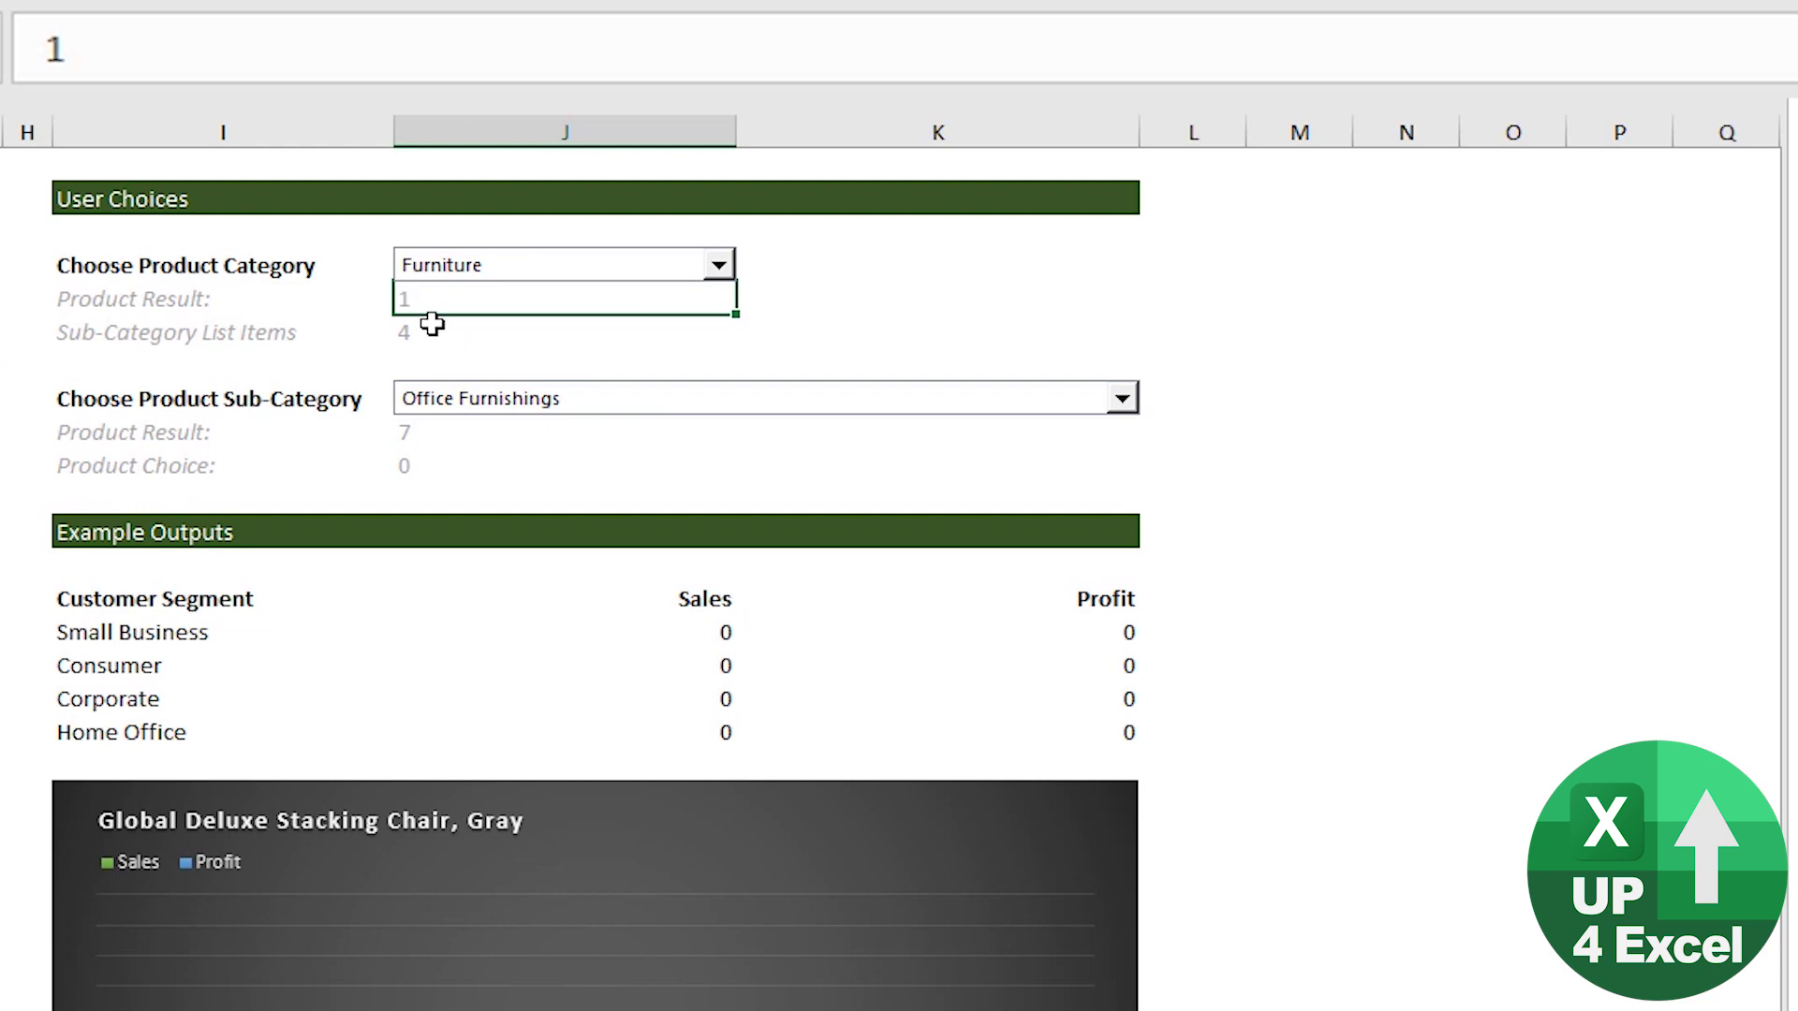
pyautogui.click(427, 325)
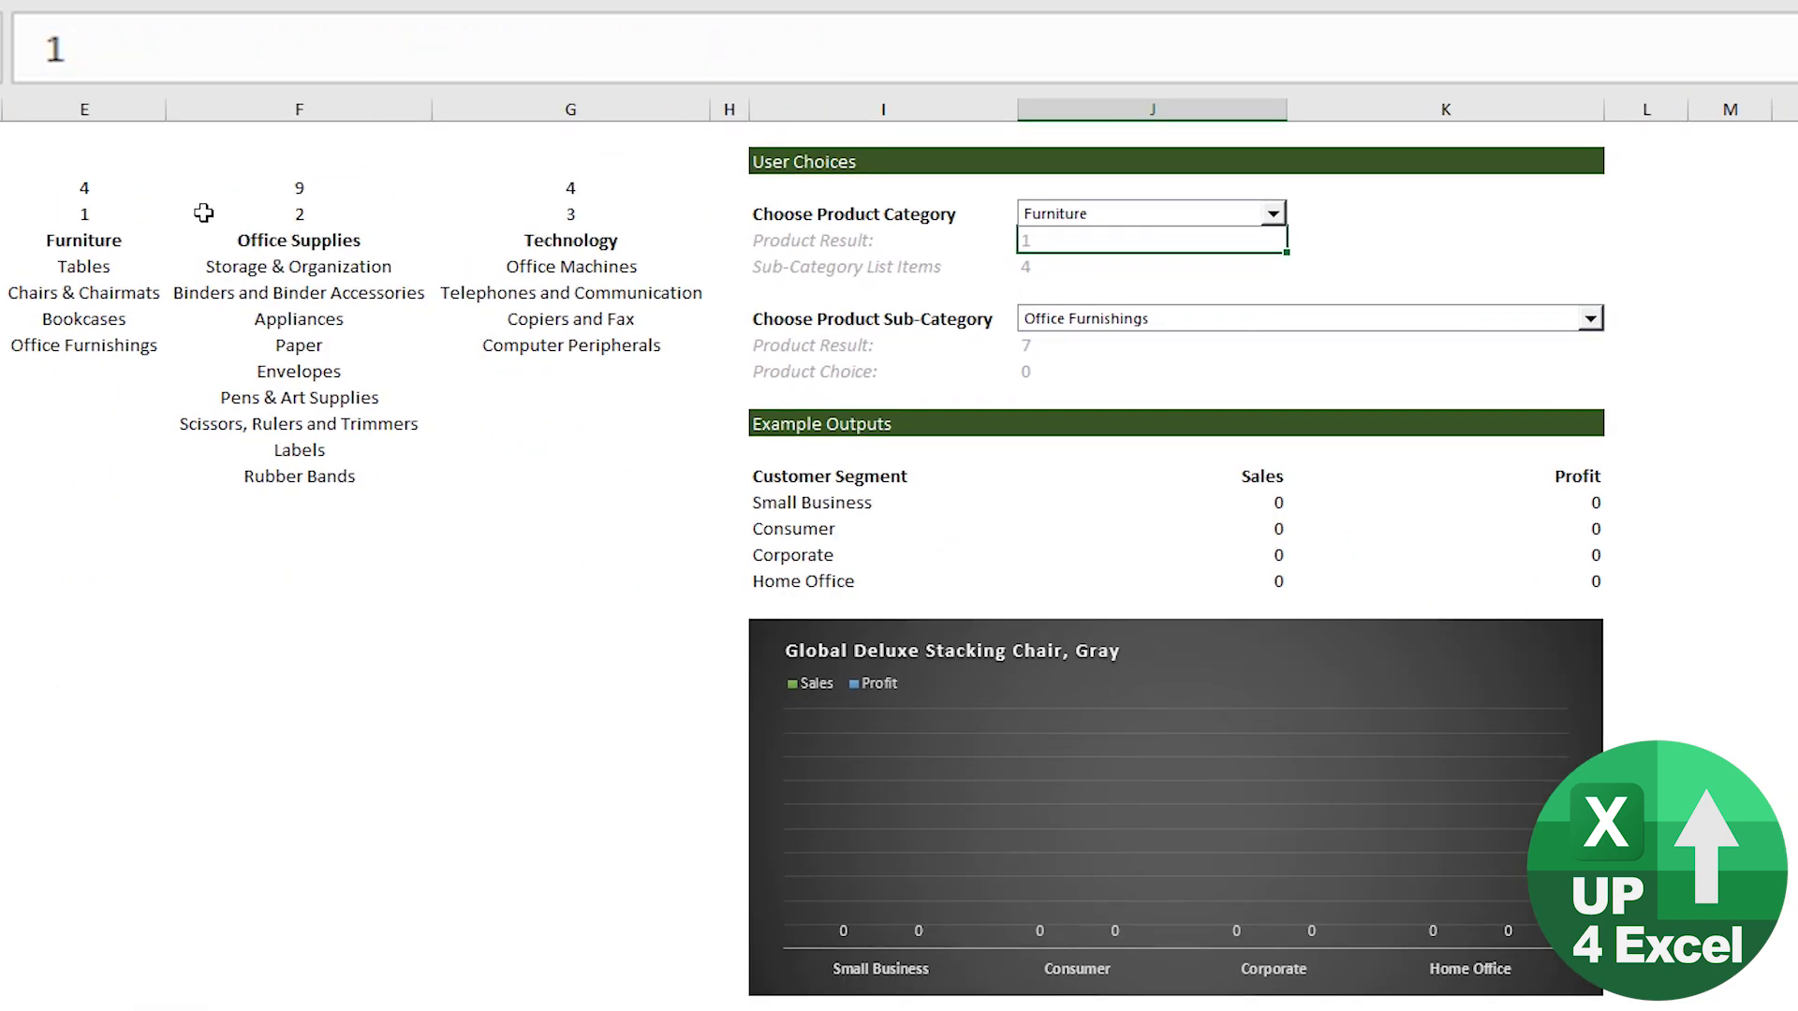
# - Examine the Item Count formulas above the Technology, Office Supplies and Furniture lists
pyautogui.click(573, 189)
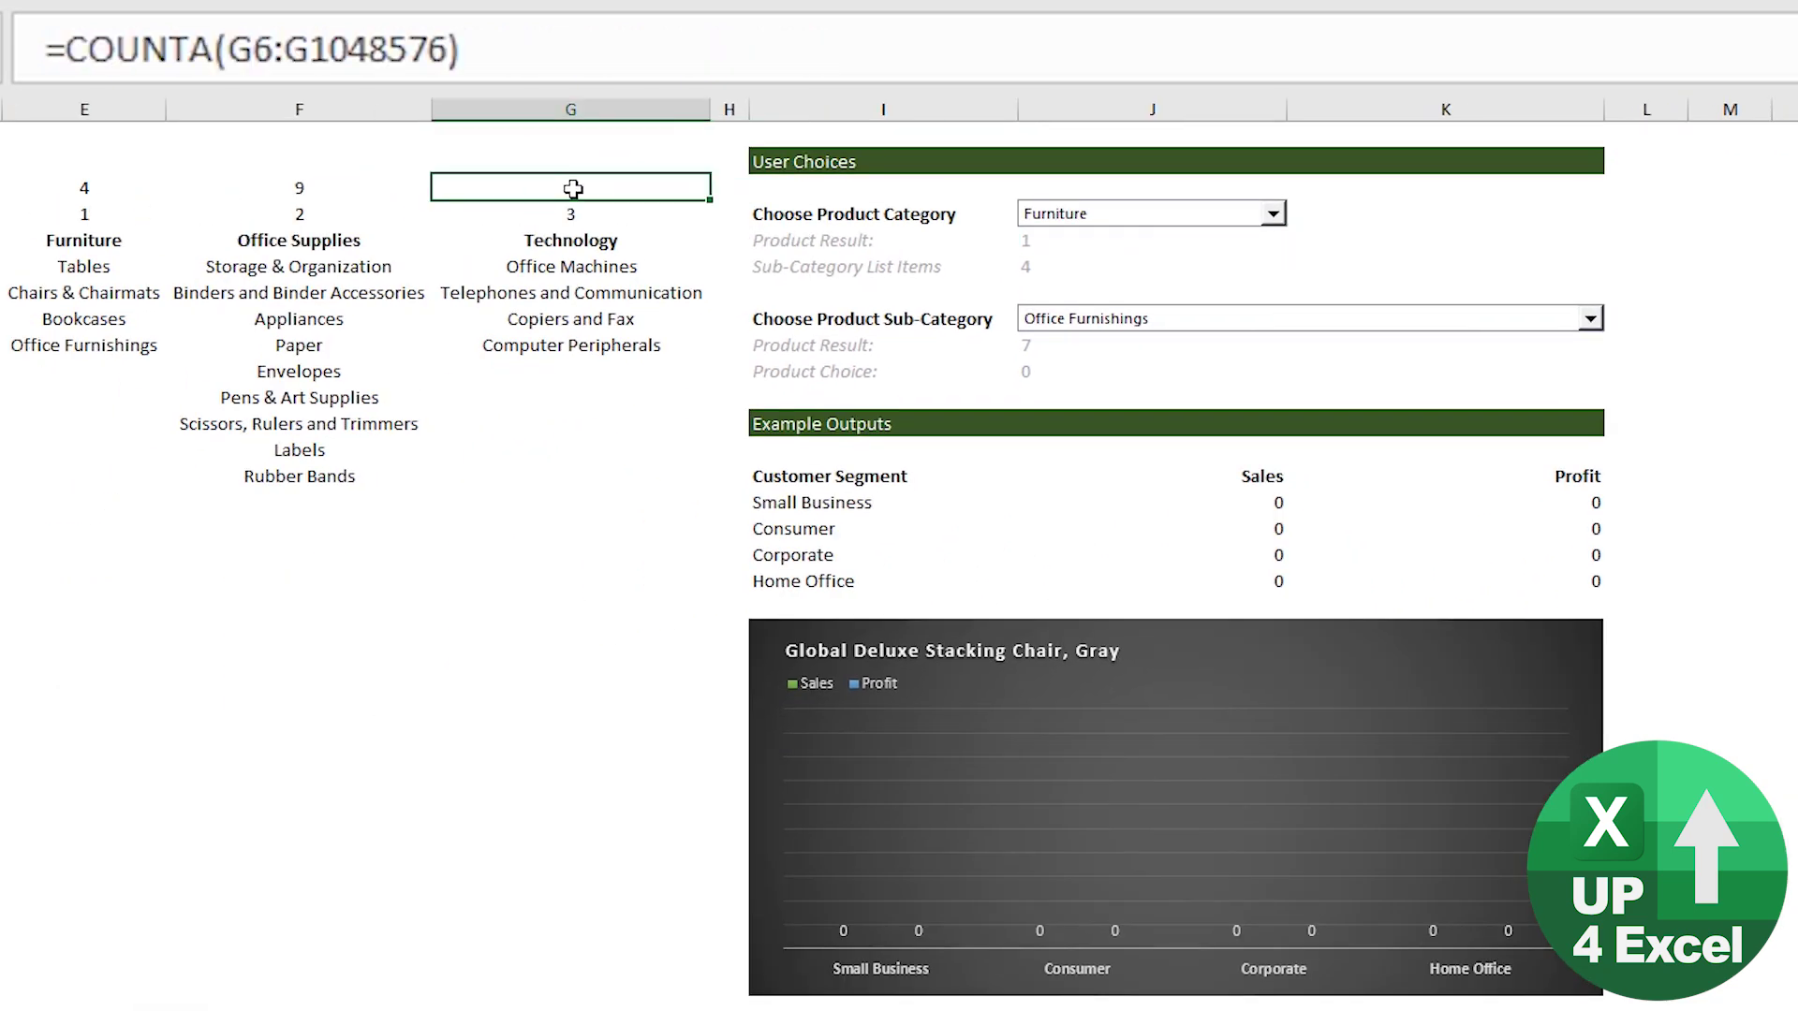
pyautogui.click(302, 187)
pyautogui.moveTo(88, 187); pyautogui.dragTo(124, 185)
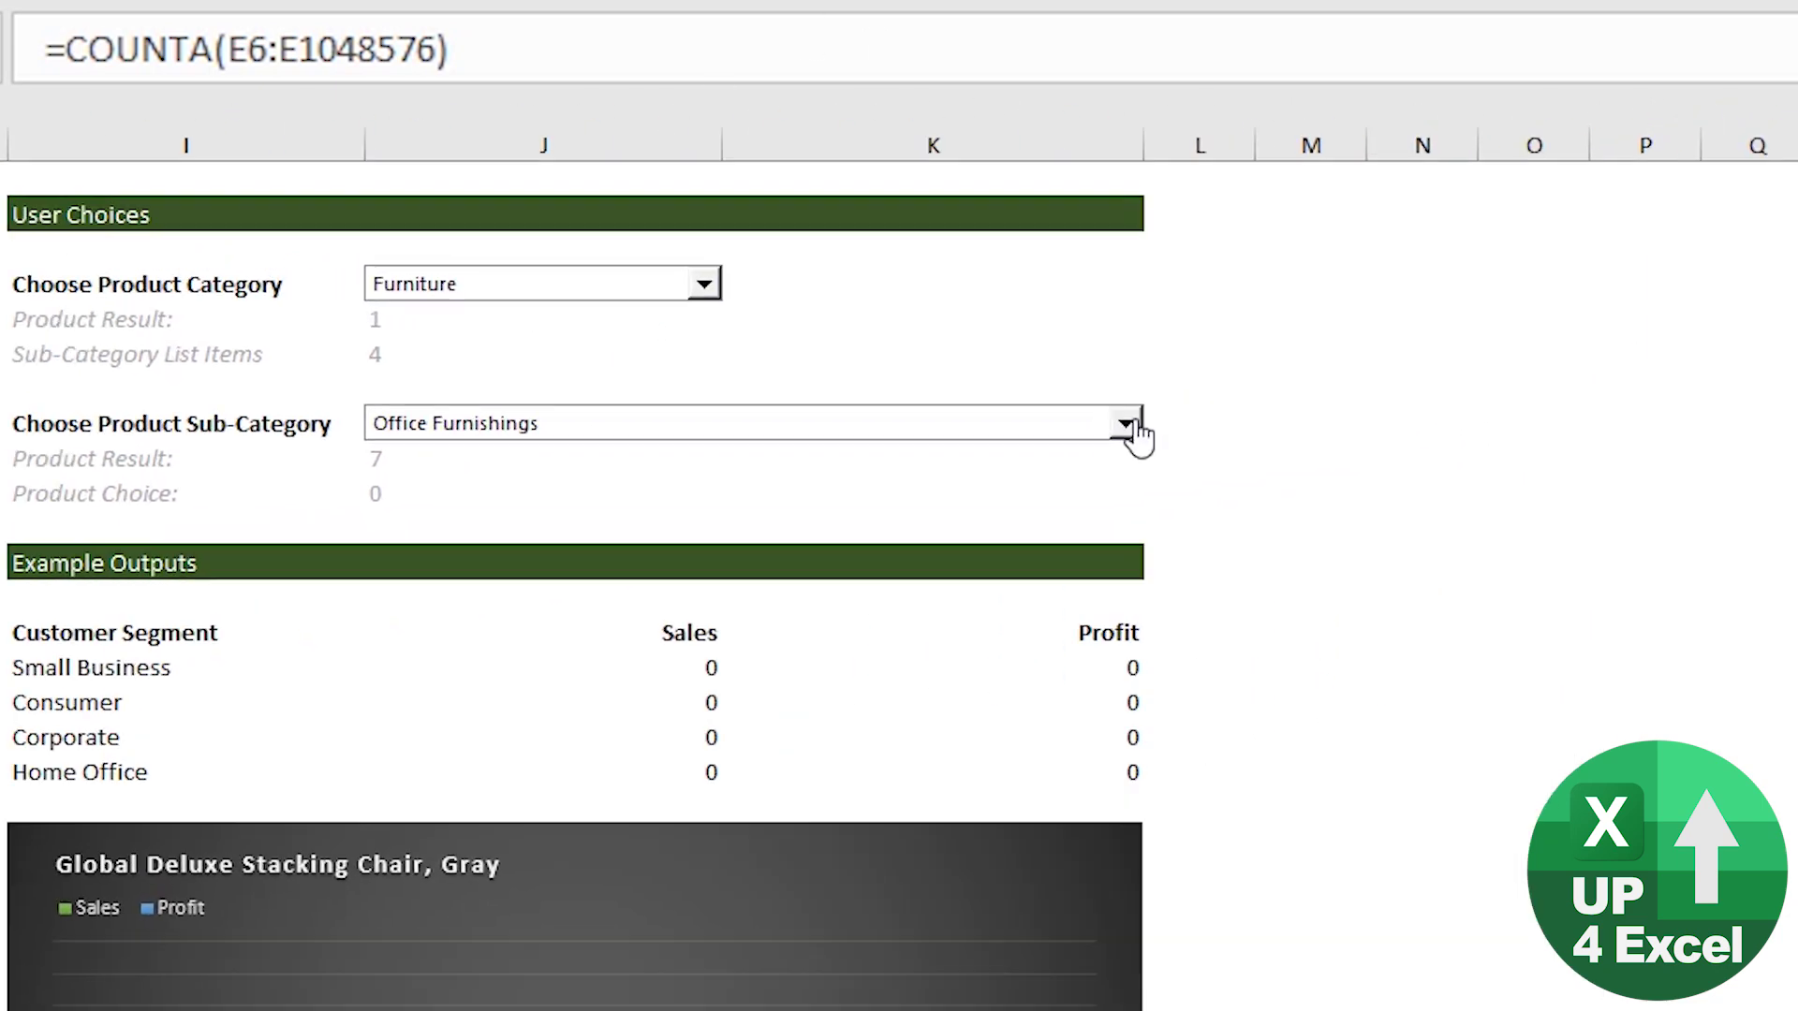
# - Test the dropdowns with Furniture's Chairs & Chairmats, and with Office Supplies and its Paper sub-category
pyautogui.click(1590, 318)
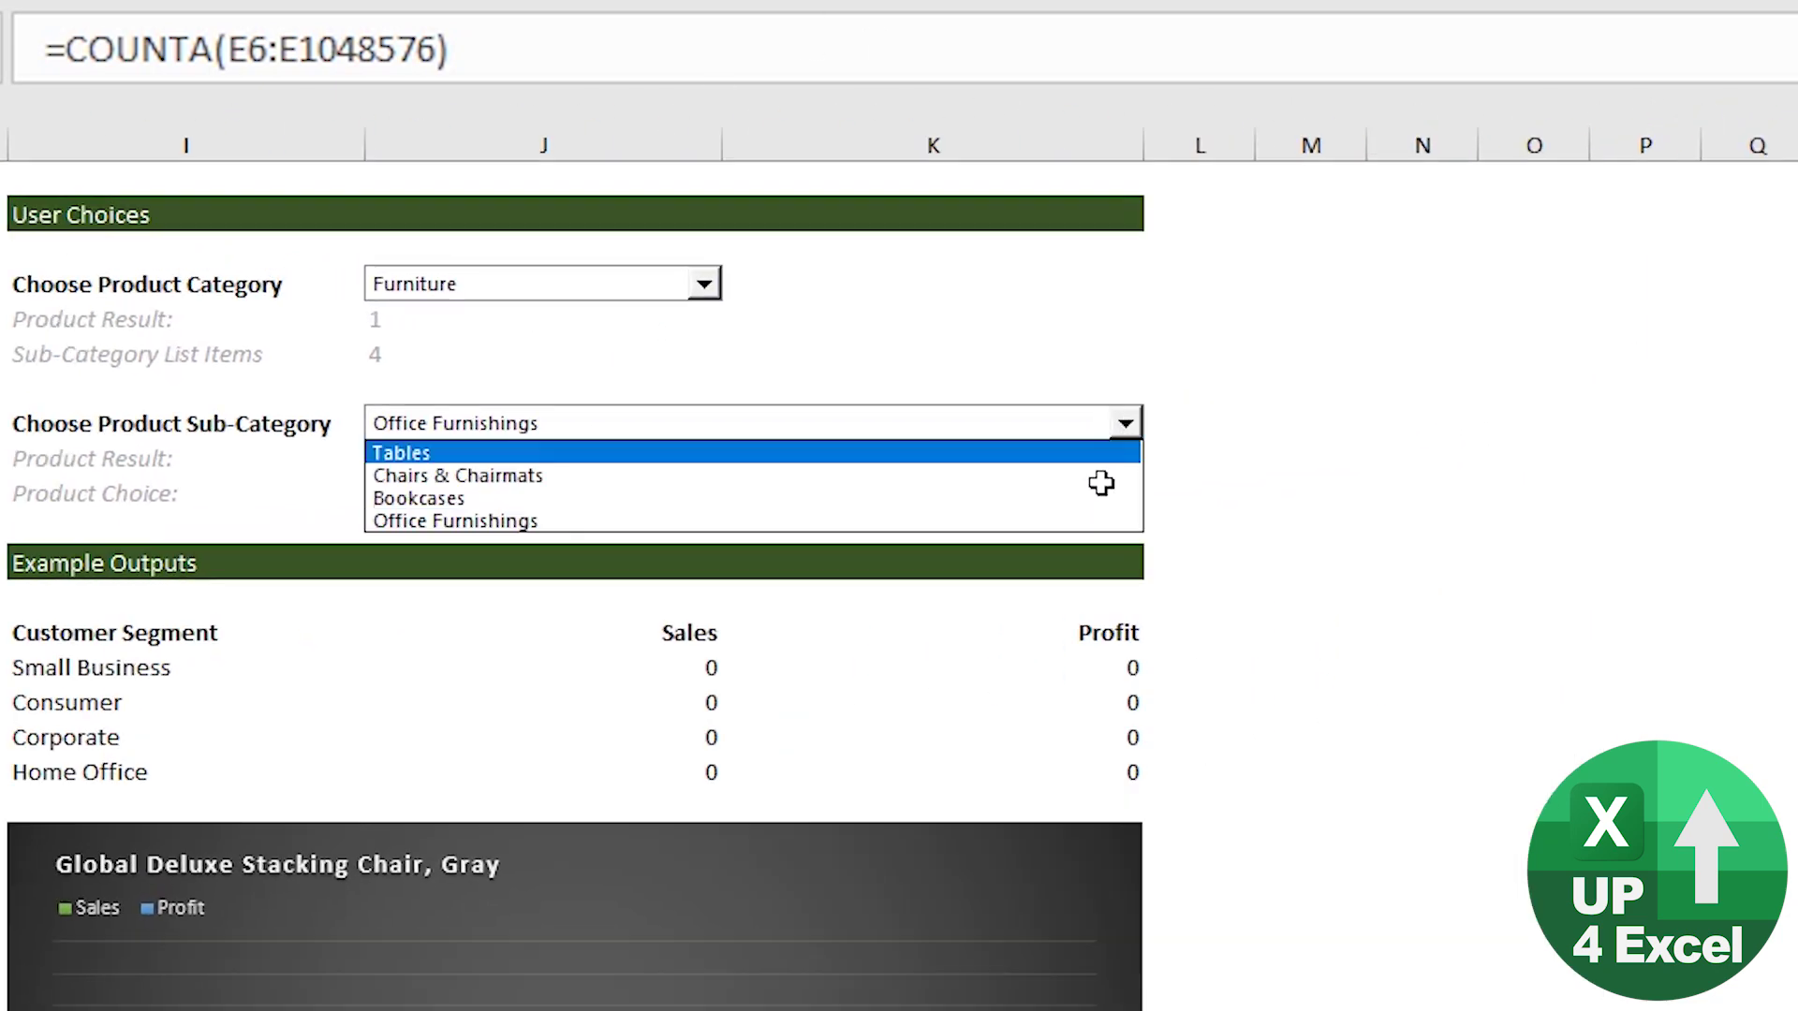
pyautogui.click(1055, 476)
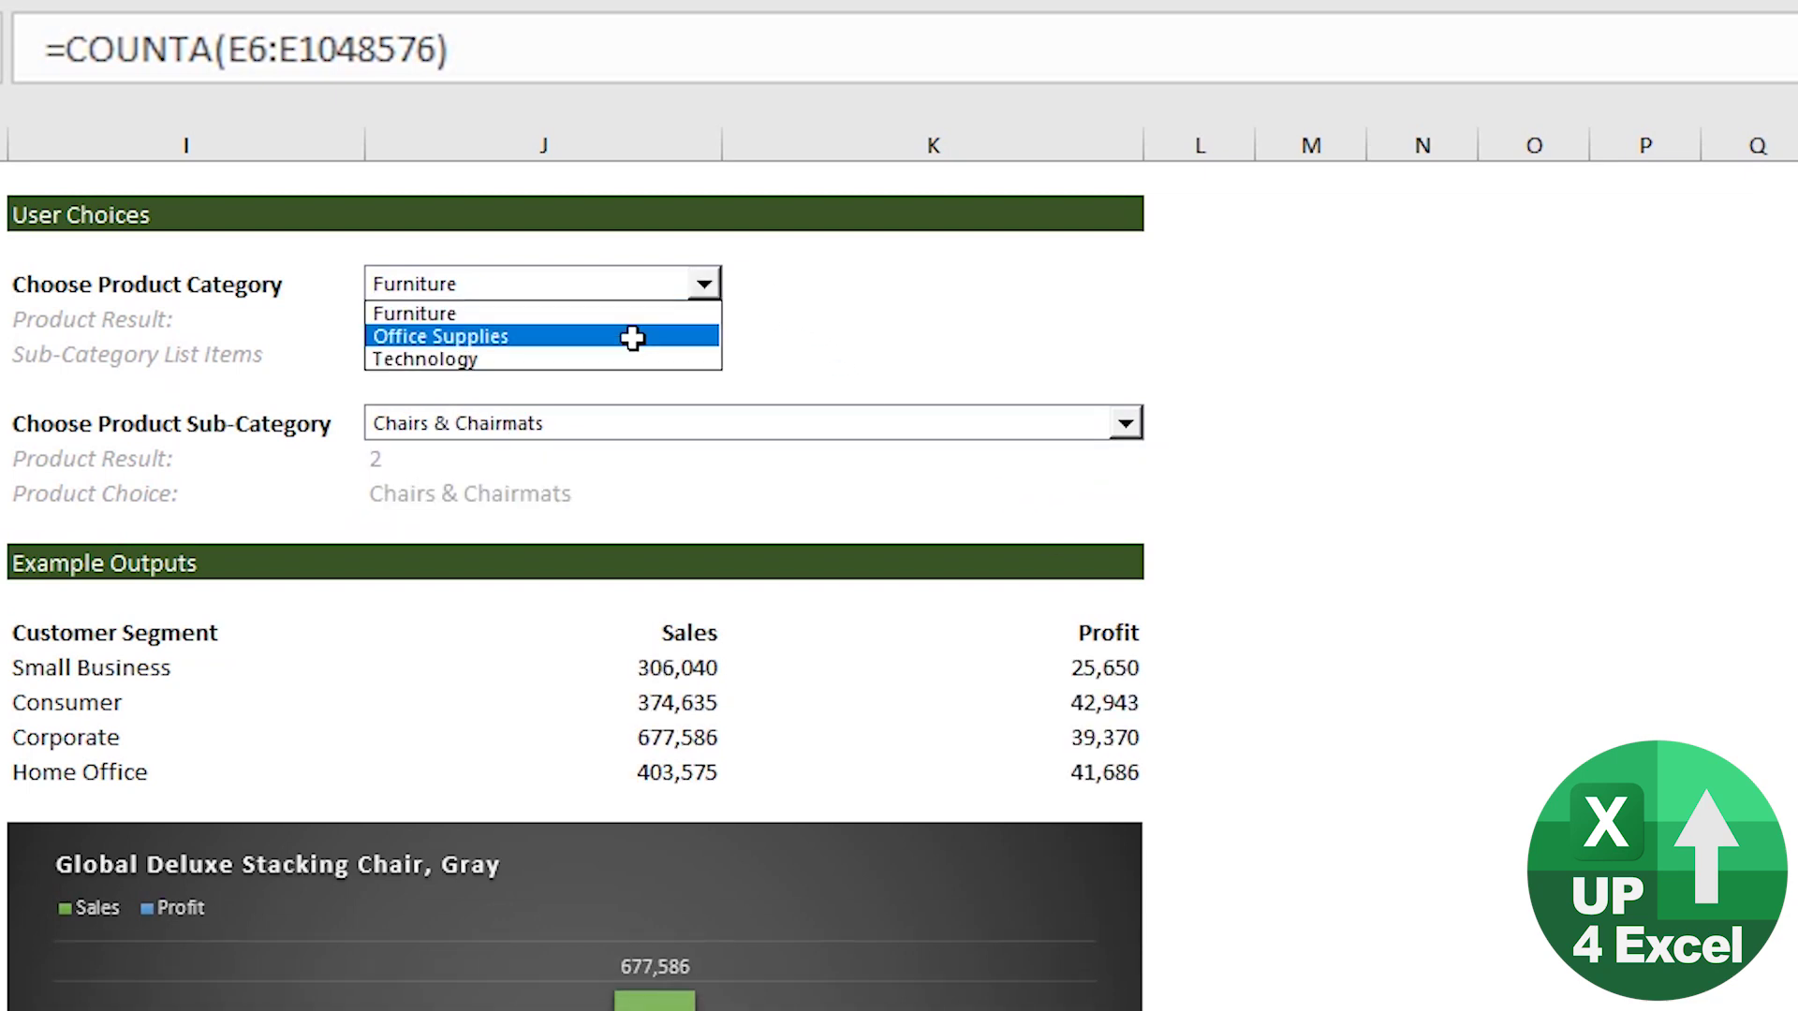
pyautogui.click(632, 338)
pyautogui.click(1125, 423)
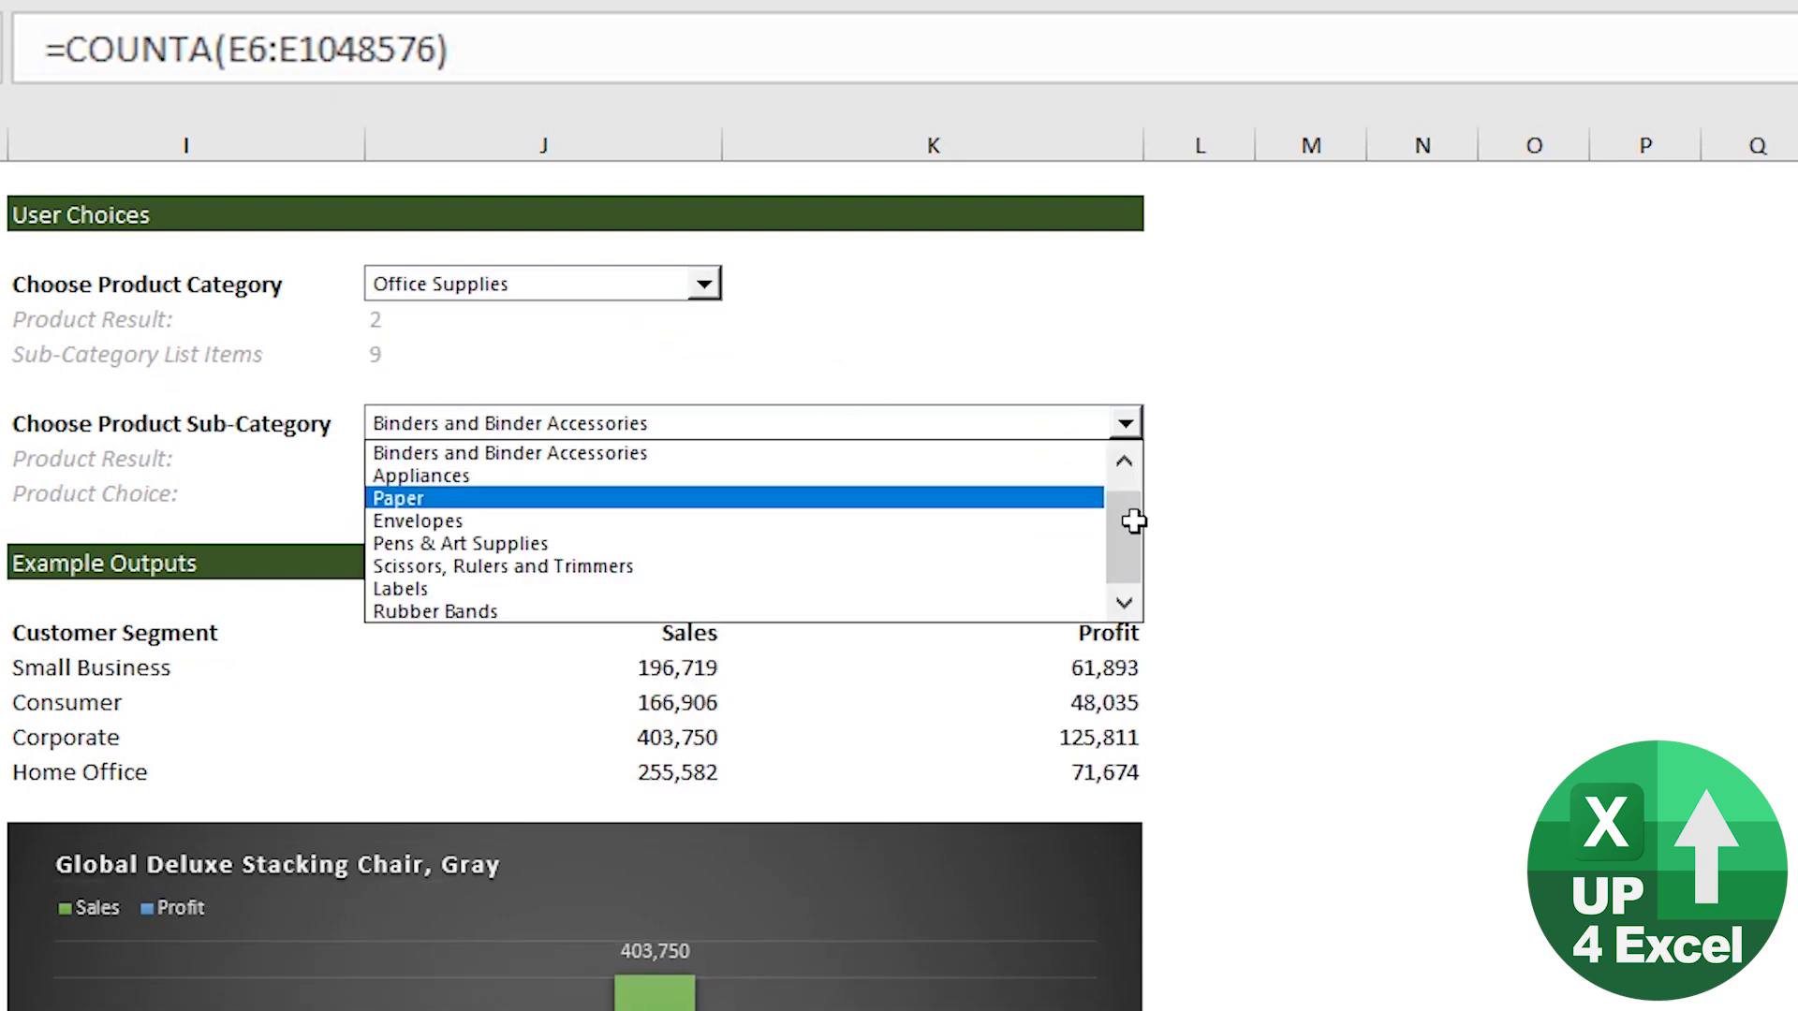
pyautogui.moveTo(1135, 536); pyautogui.dragTo(1130, 476)
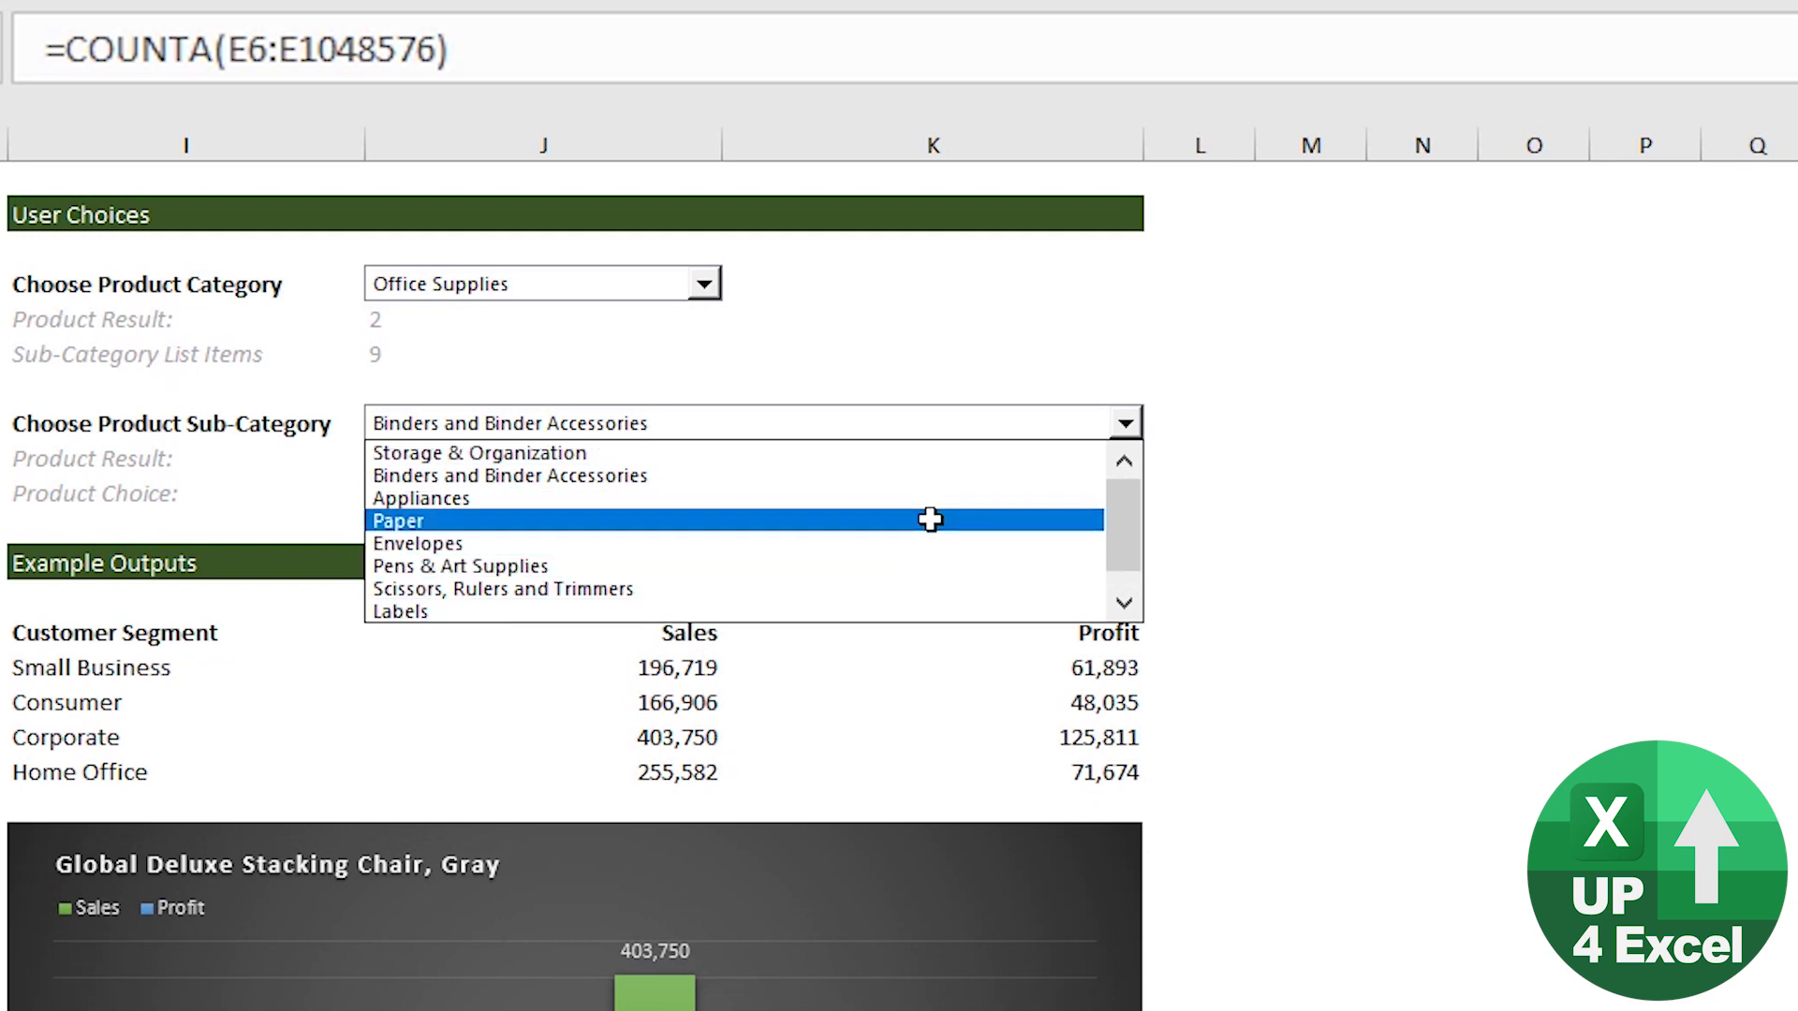
pyautogui.click(930, 520)
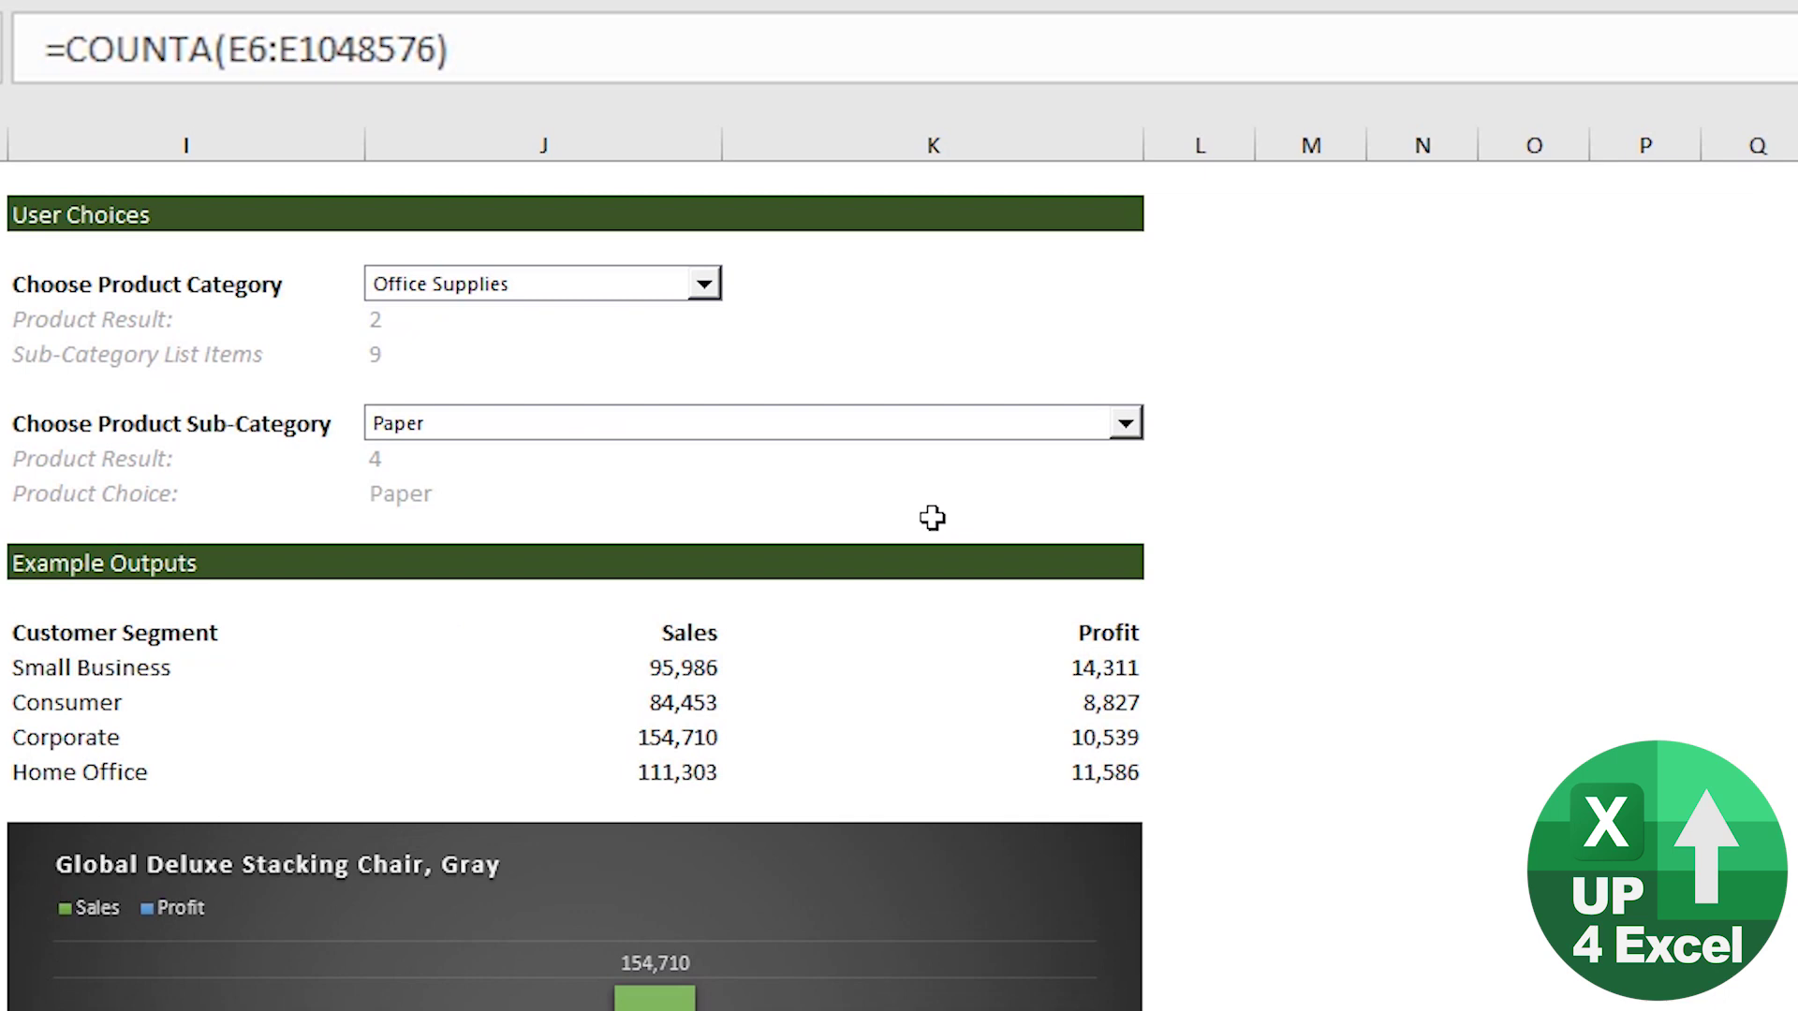
# - Examine the Sub-Category List Items formula and the Item Count formulas it draws on for Office Supplies and Technology
pyautogui.scroll(-4, 933, 518)
pyautogui.click(346, 468)
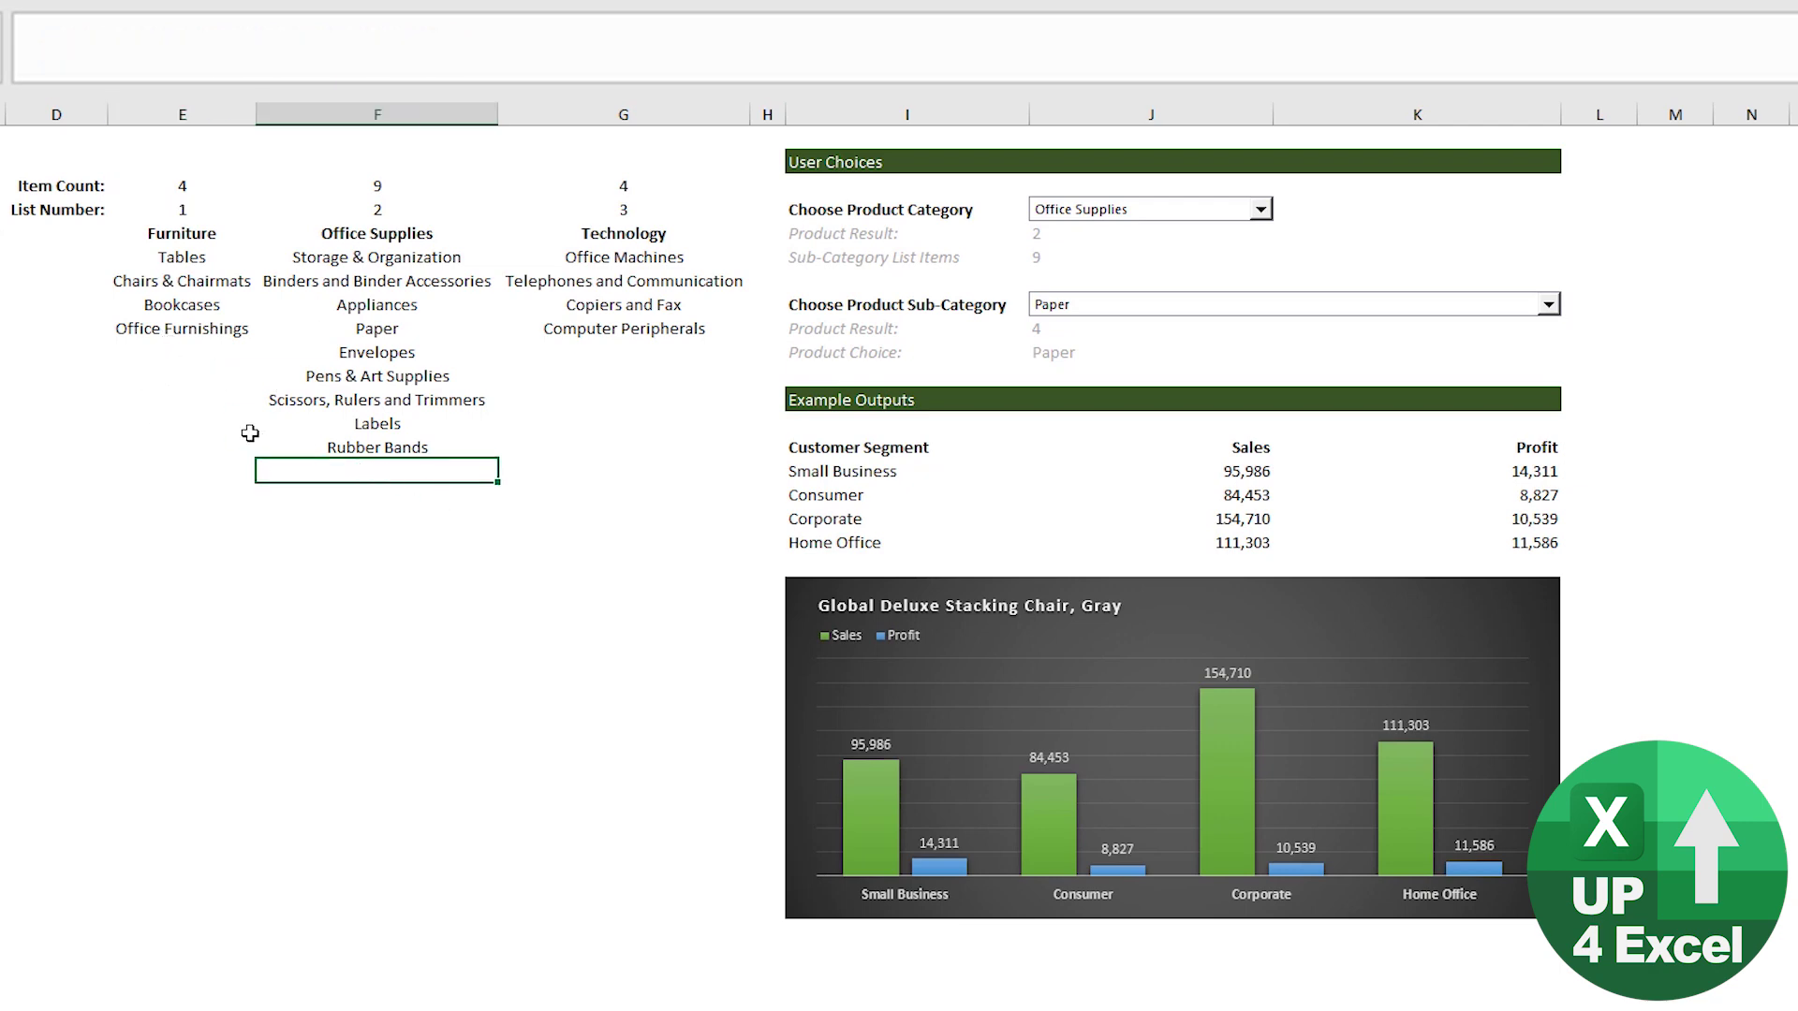
pyautogui.click(1062, 269)
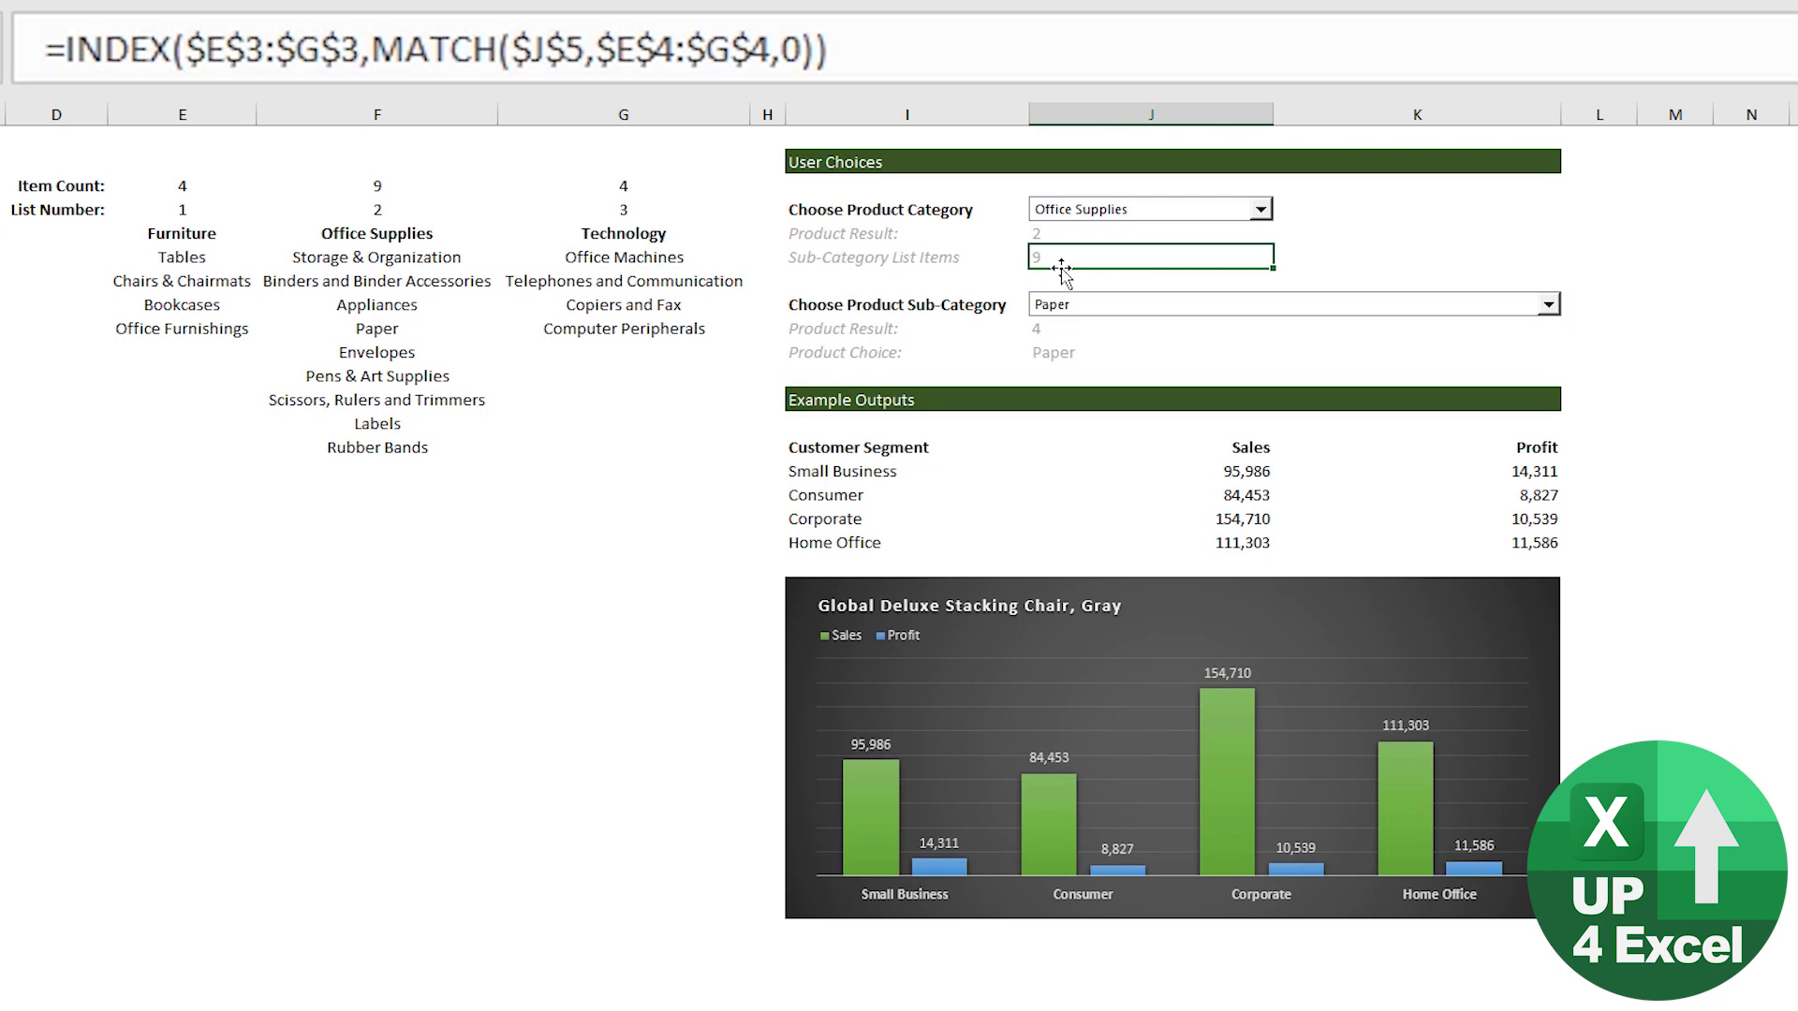
pyautogui.click(424, 190)
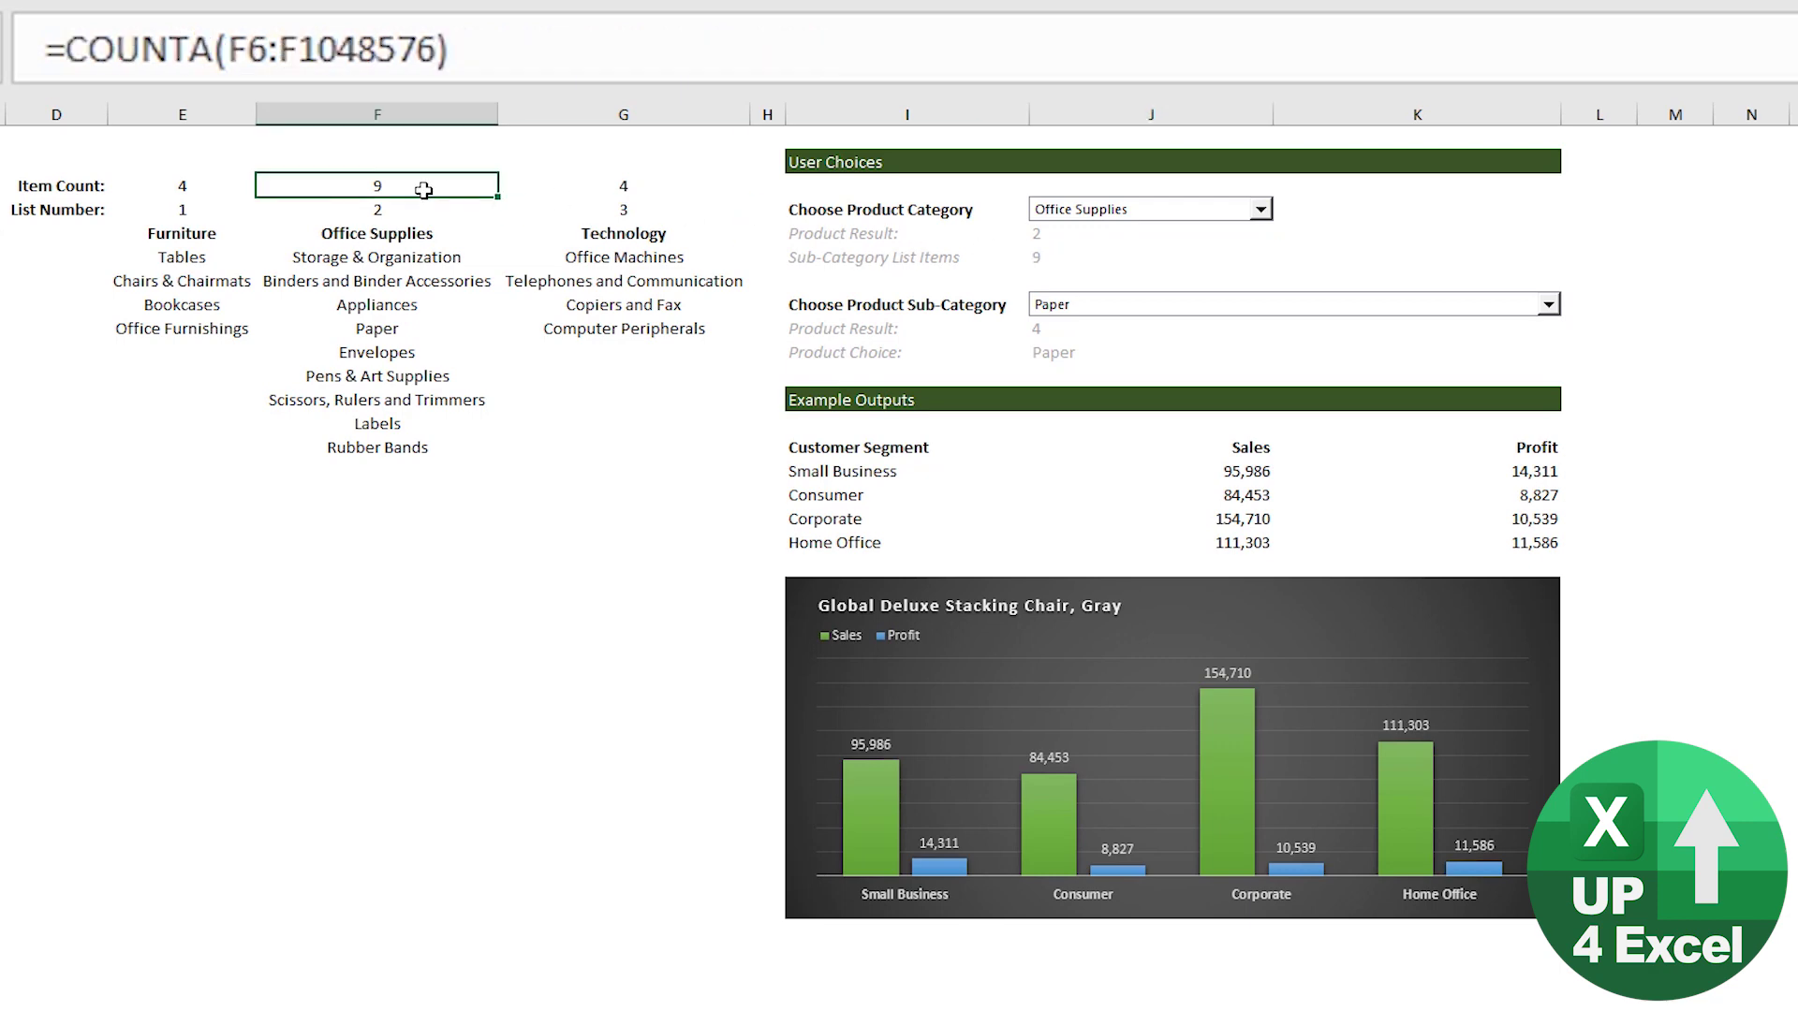
pyautogui.click(596, 189)
pyautogui.click(425, 188)
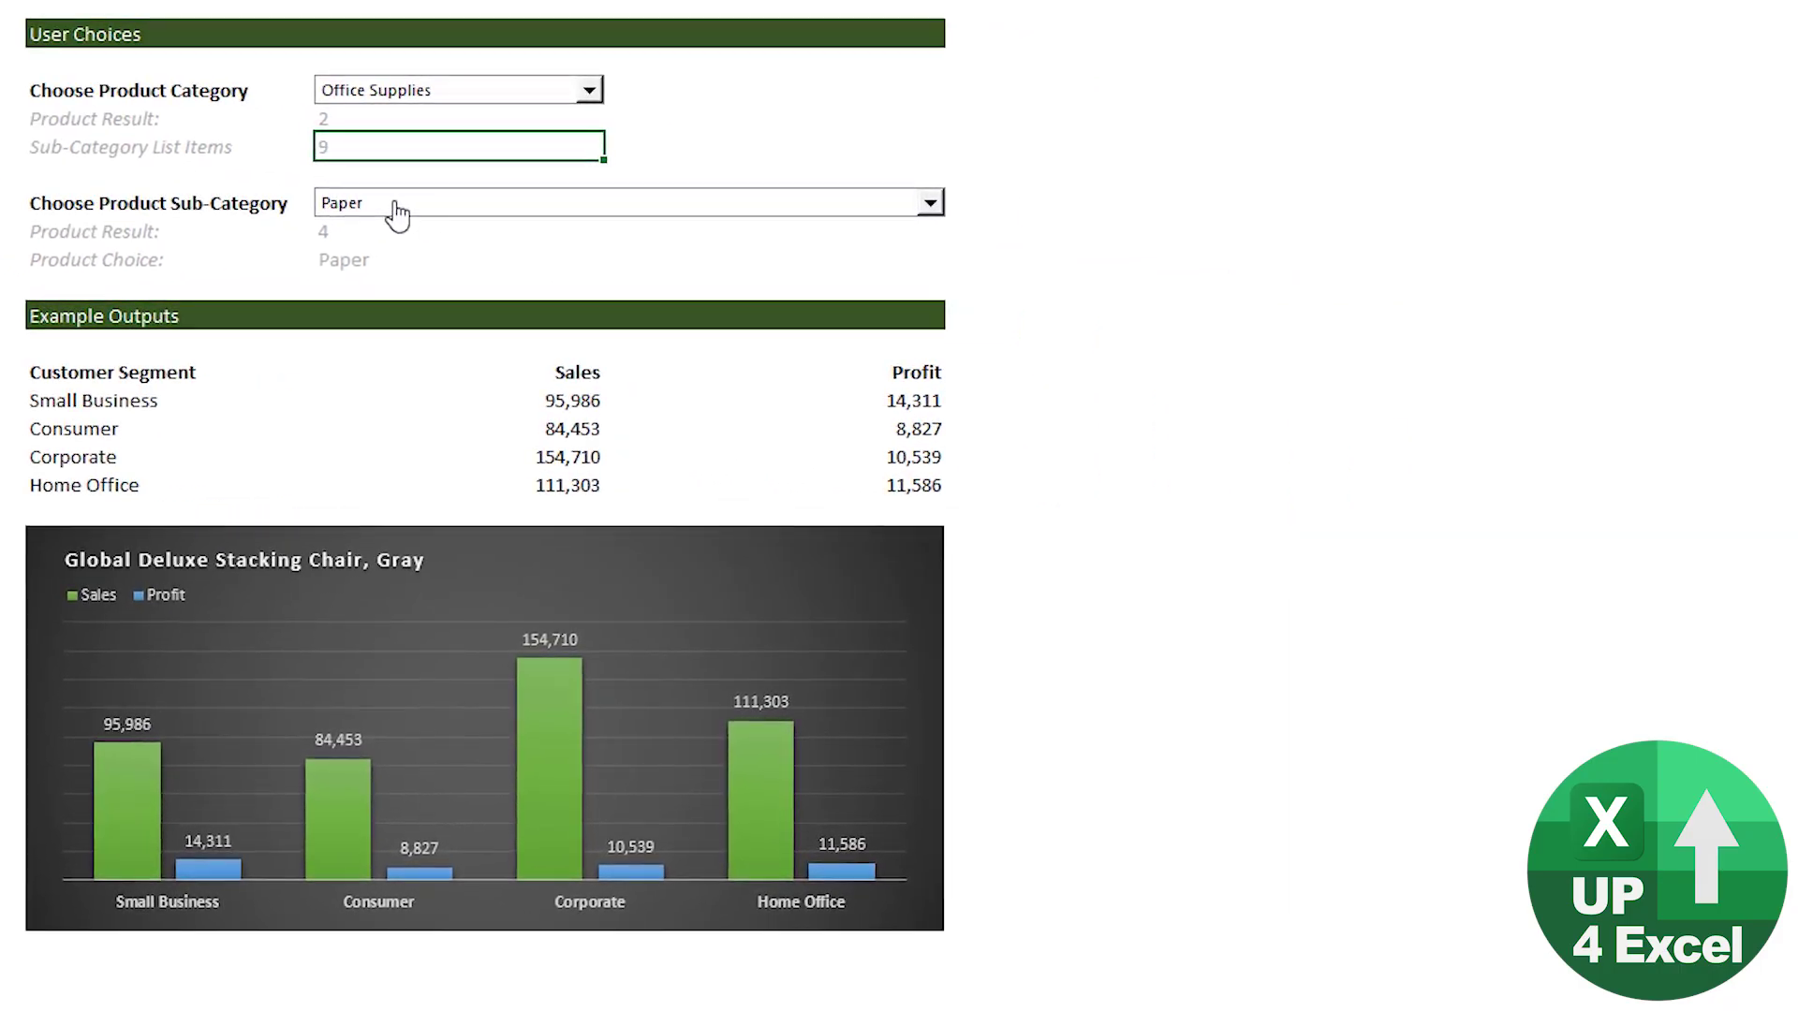
# - Review the input range and cell link in the product sub-category combo box's control settings, and close them
pyautogui.rightClick(395, 202)
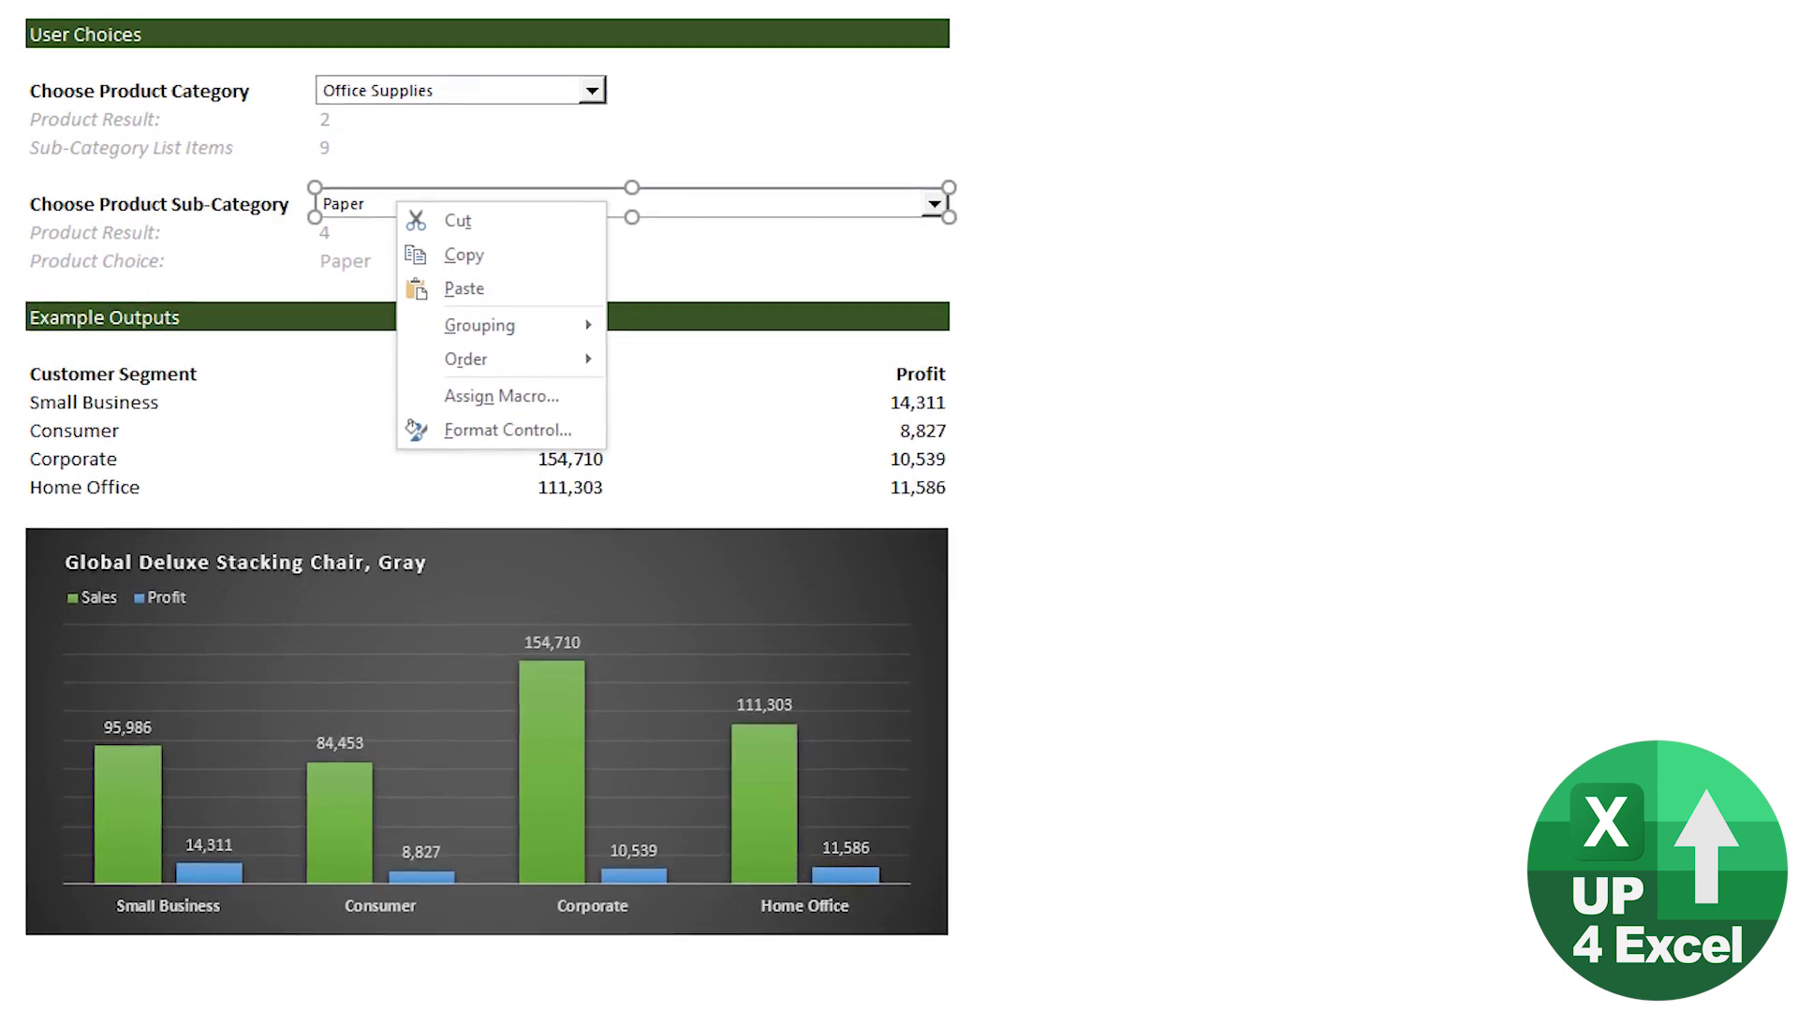
pyautogui.click(543, 431)
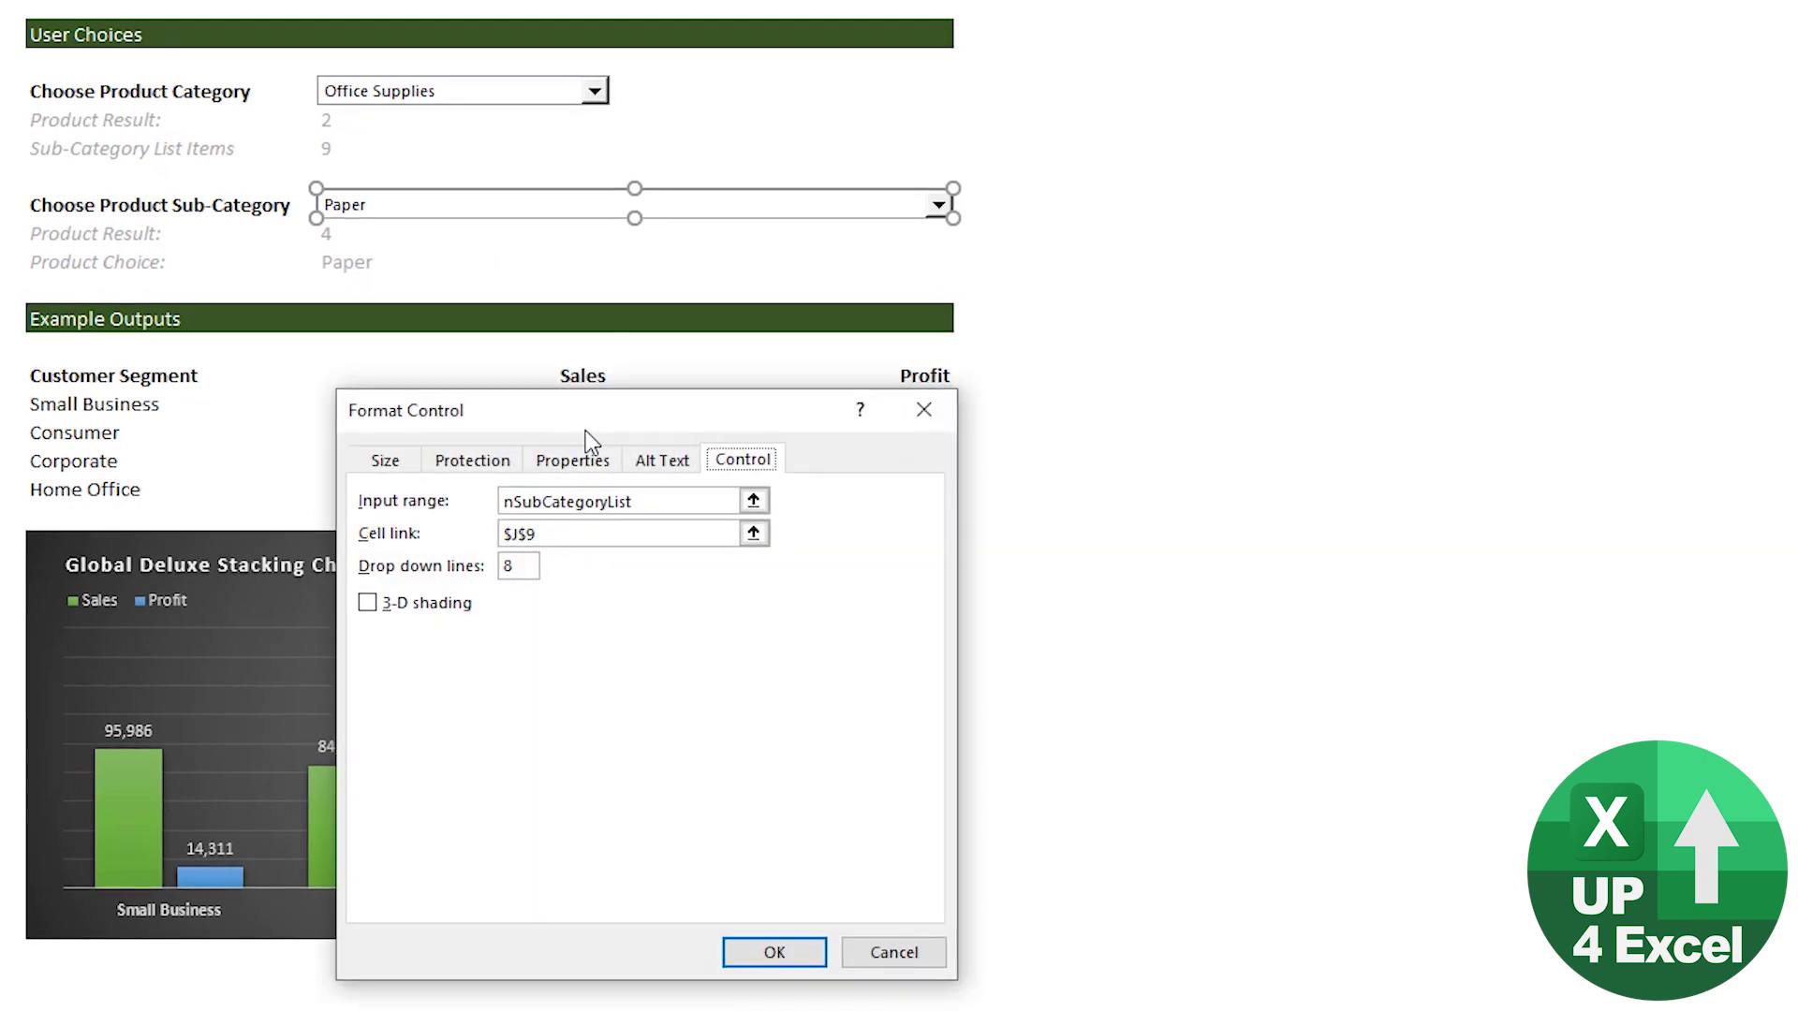
pyautogui.moveTo(629, 413); pyautogui.dragTo(514, 458)
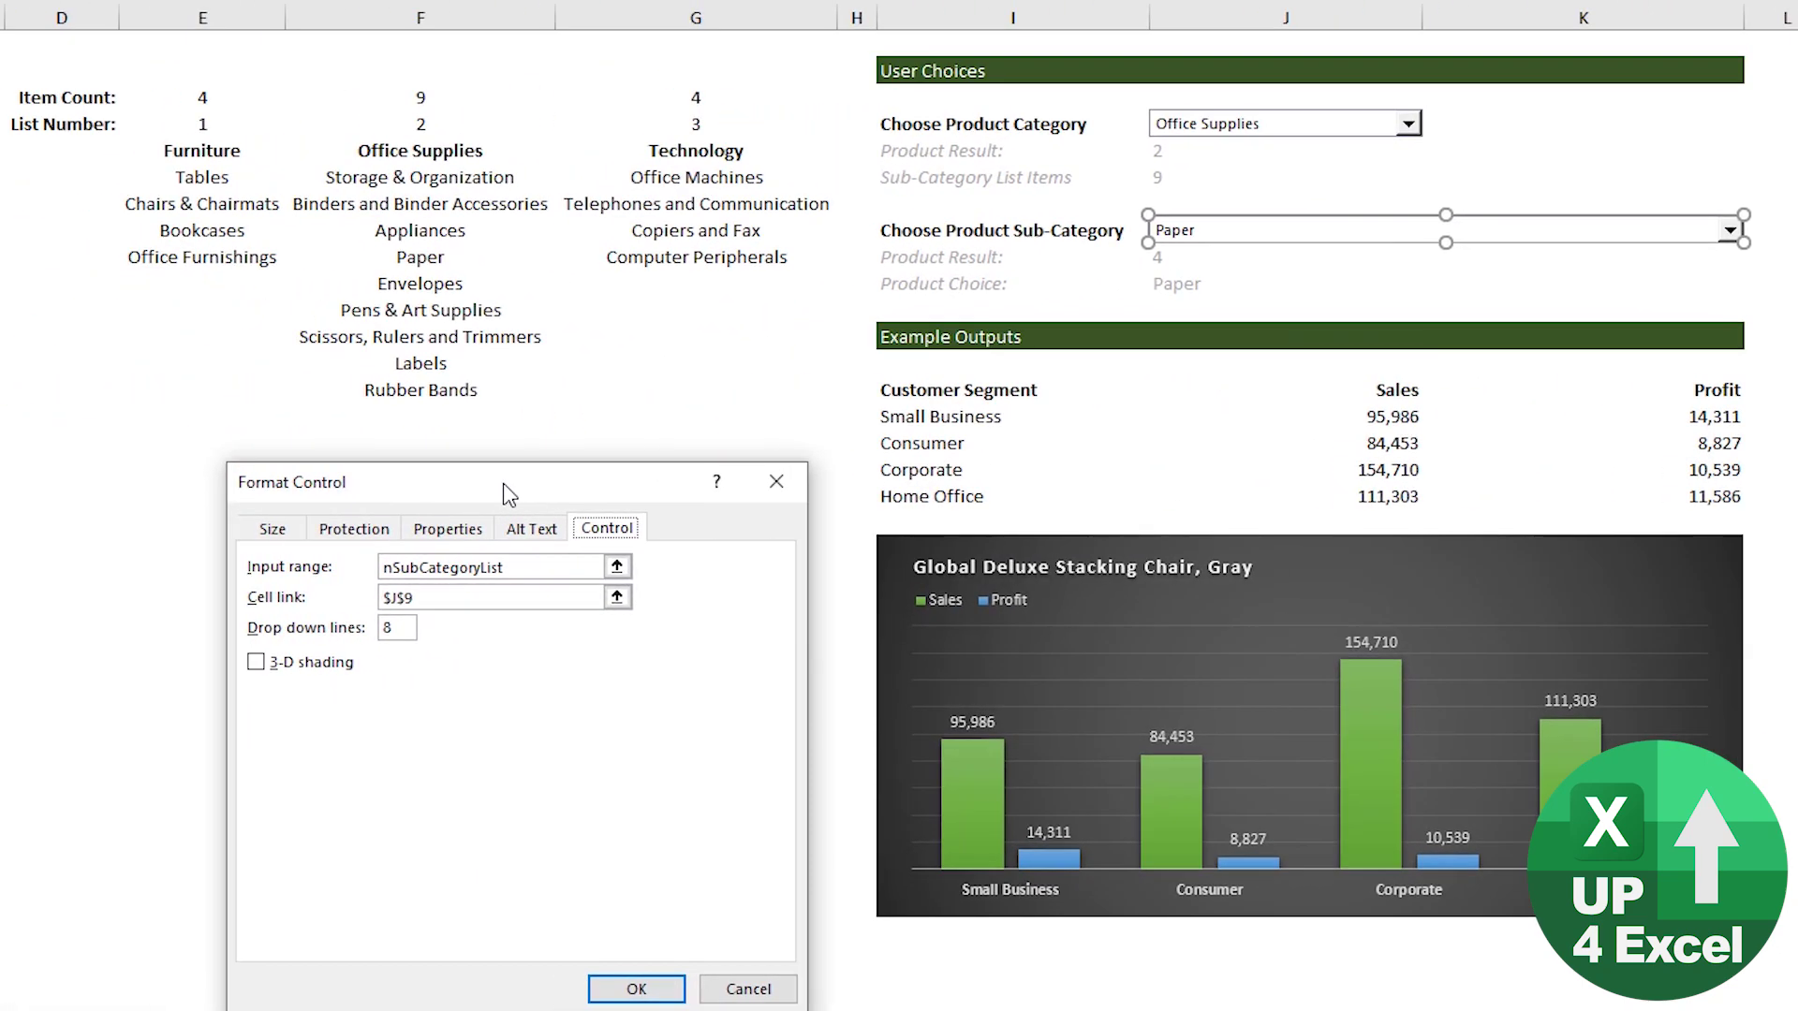
pyautogui.click(490, 530)
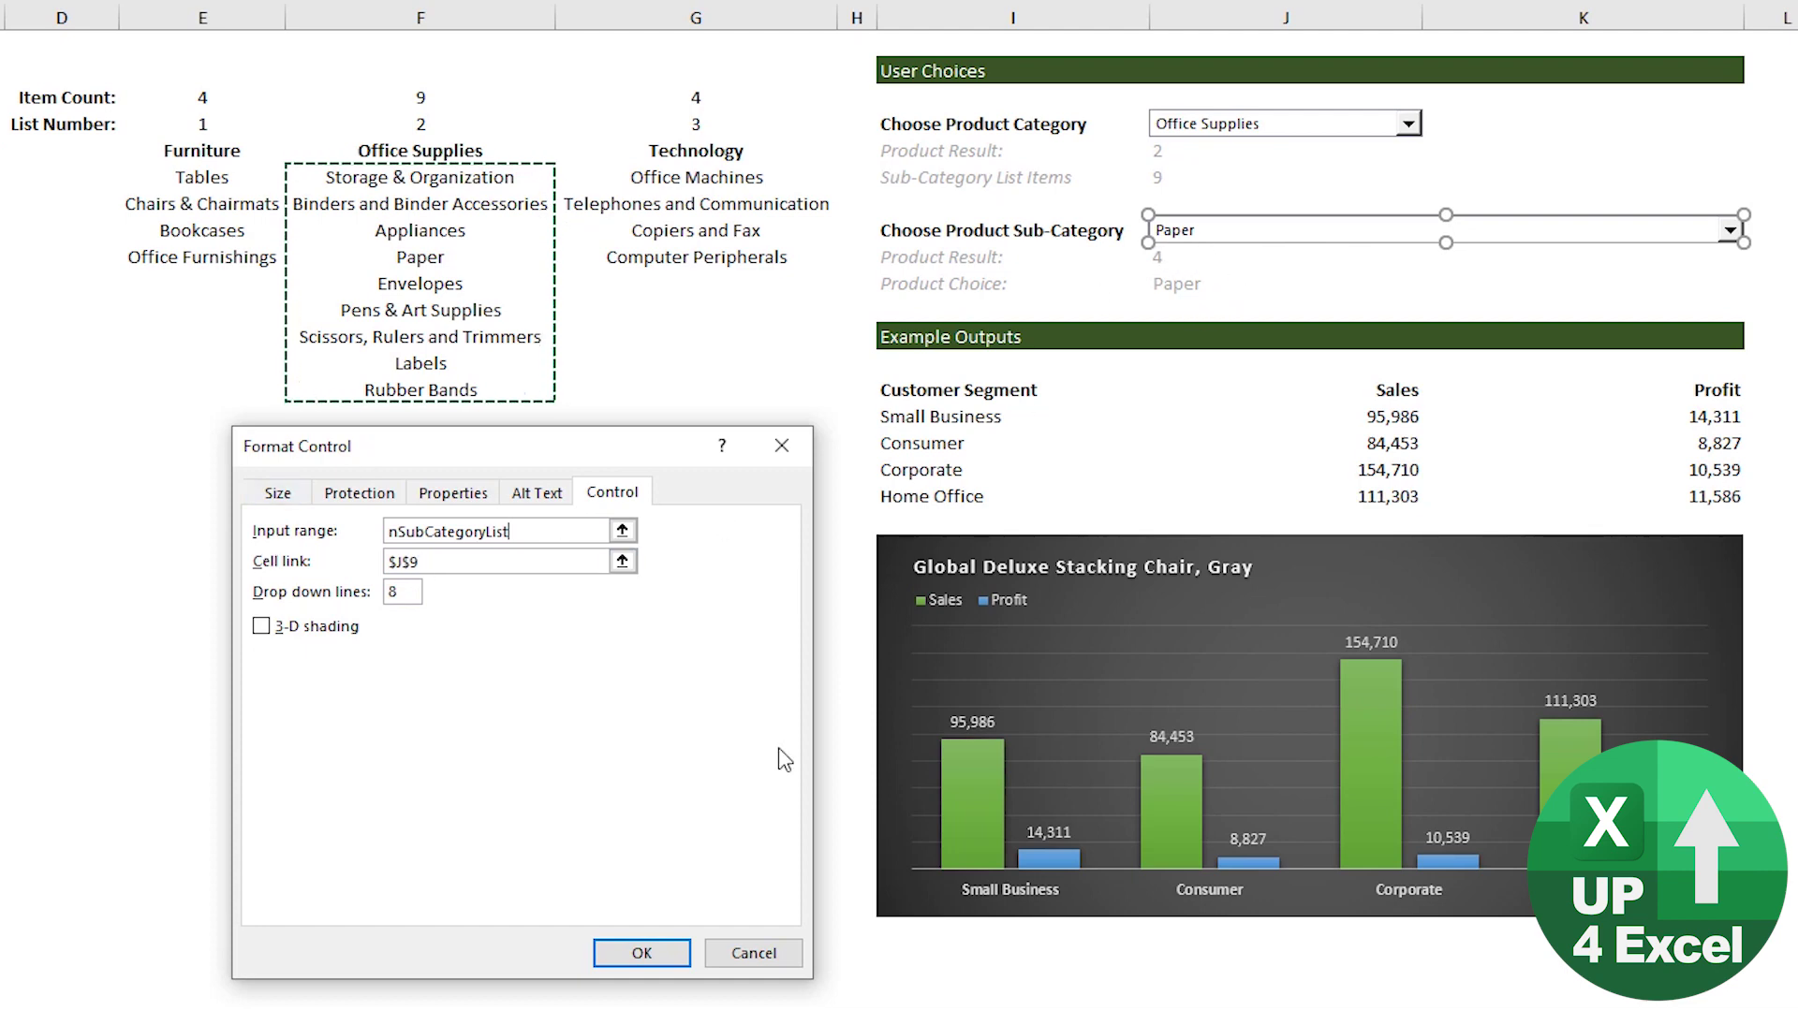
pyautogui.click(644, 954)
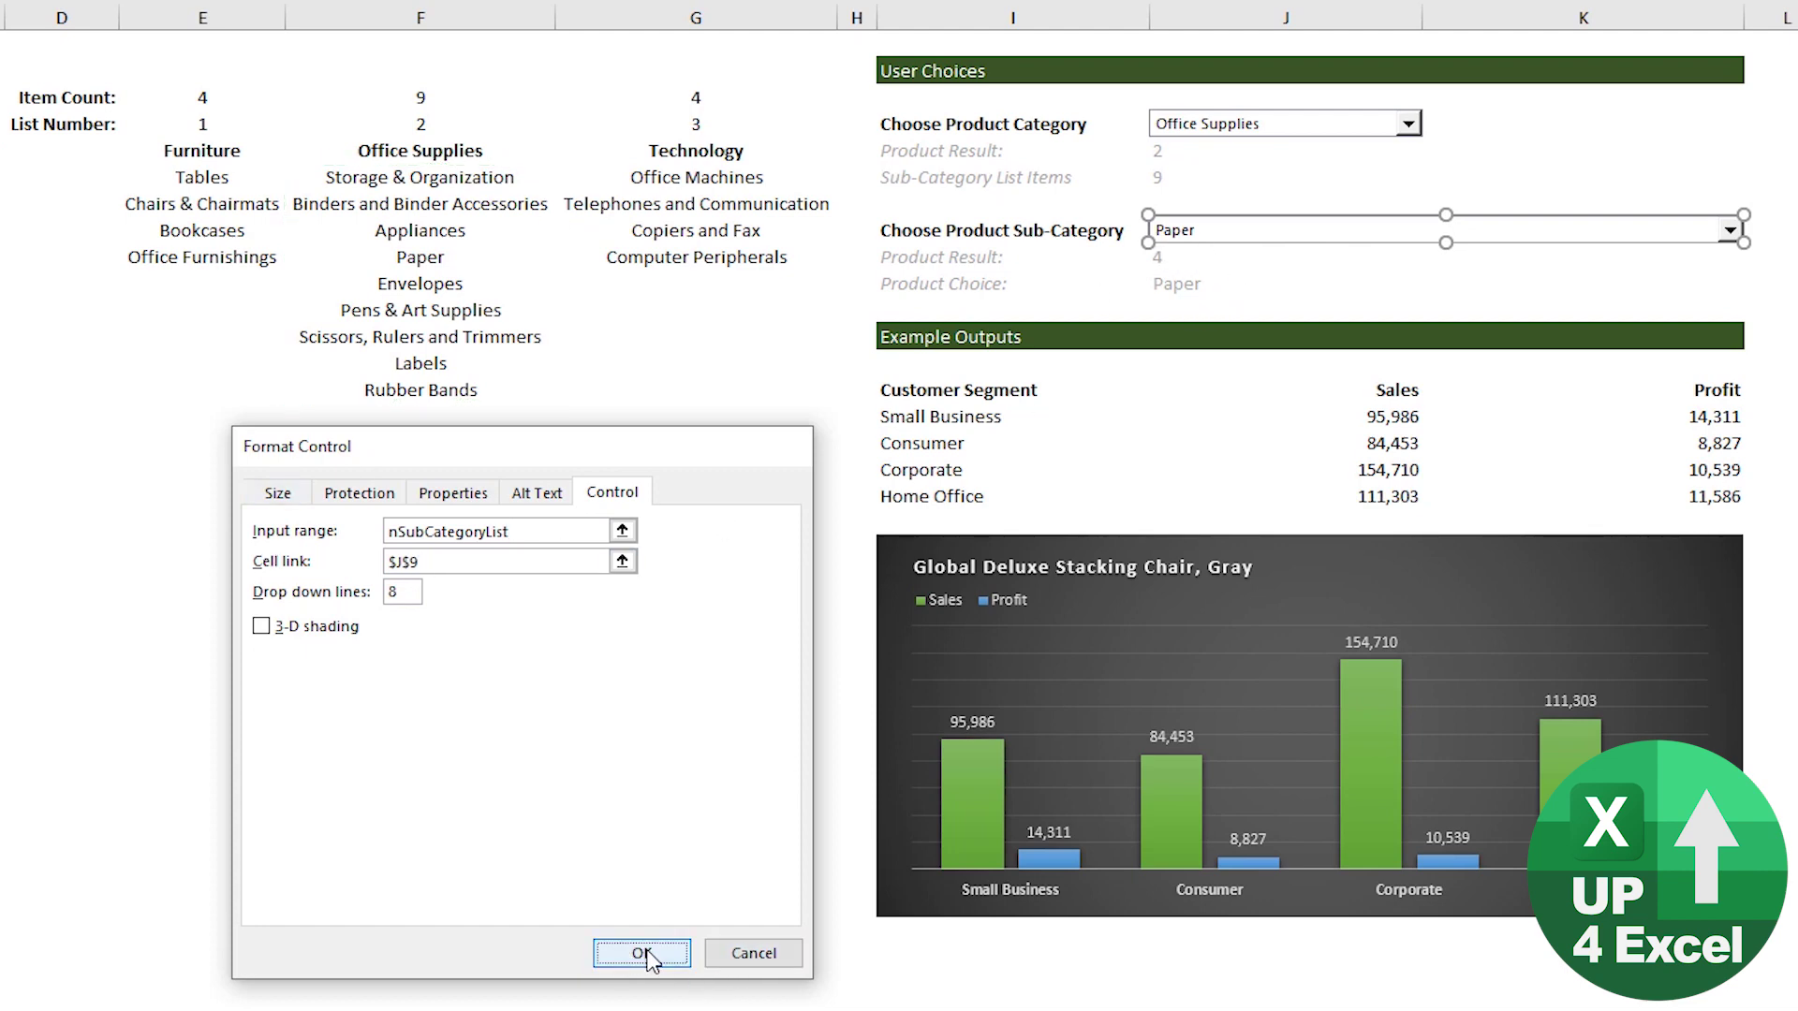
pyautogui.click(829, 223)
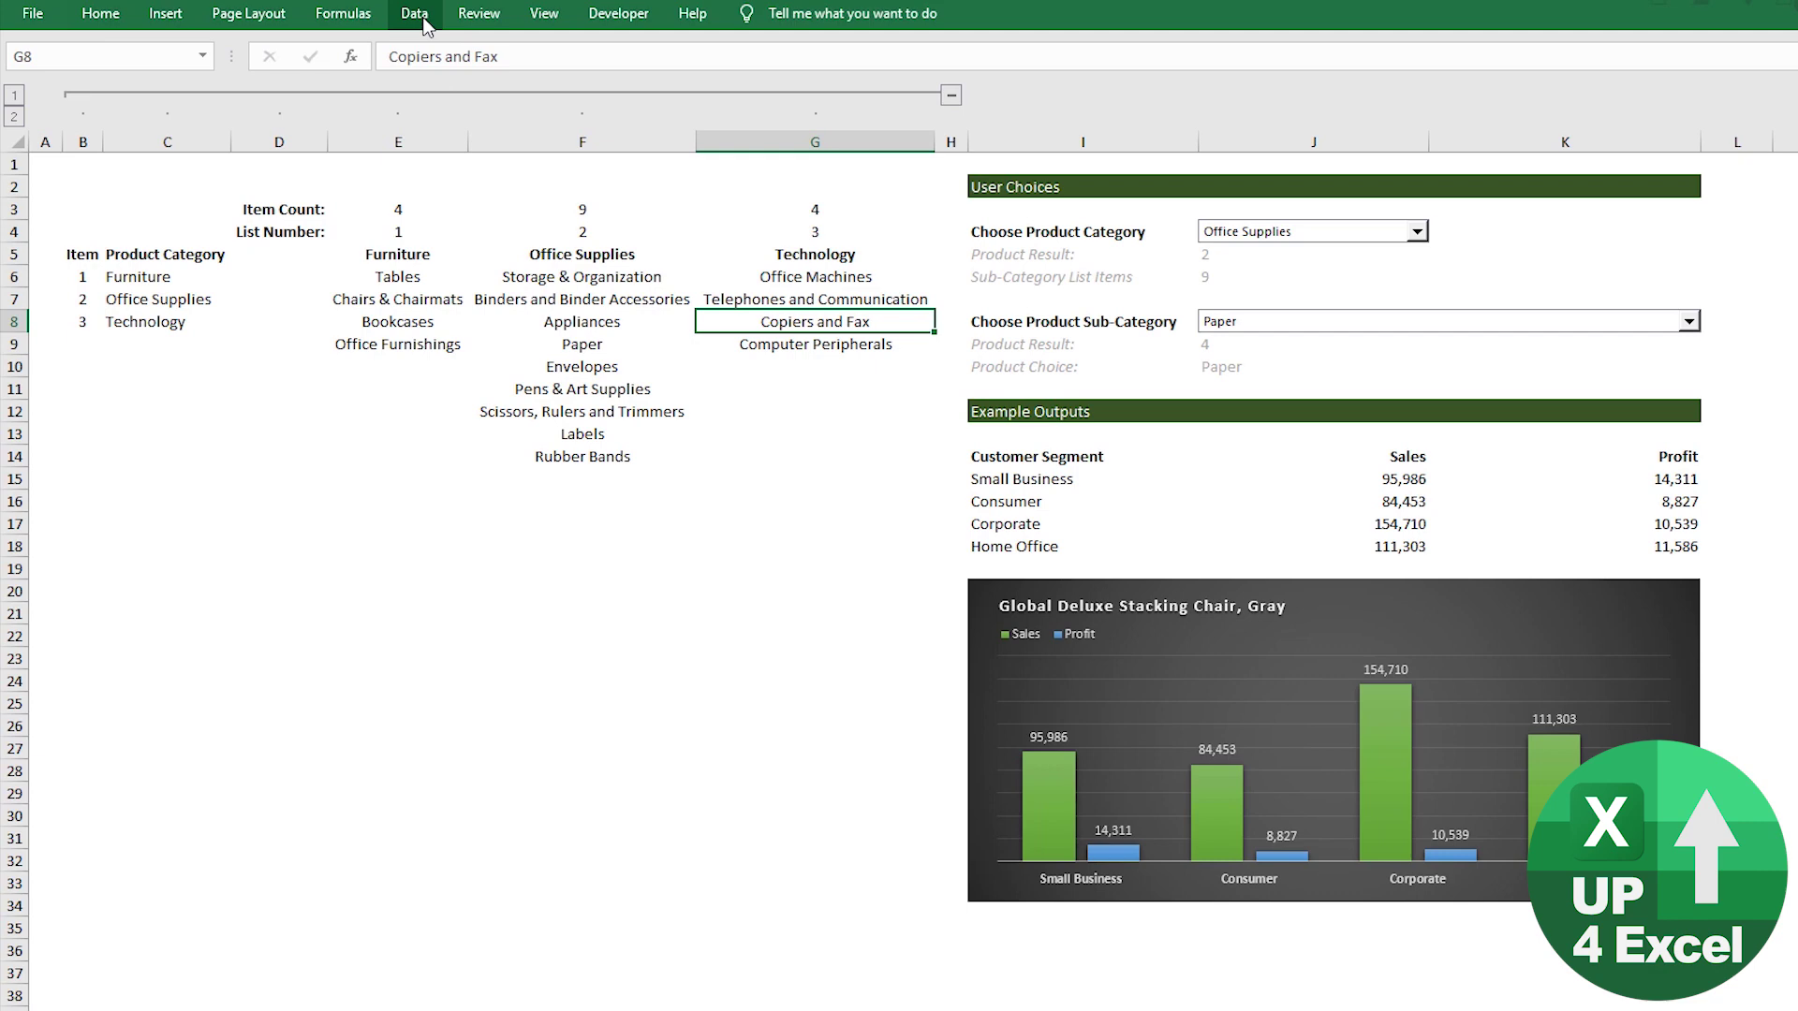
# - Open the workbook's Name Manager and select the nSubCategoryList defined name
pyautogui.click(365, 18)
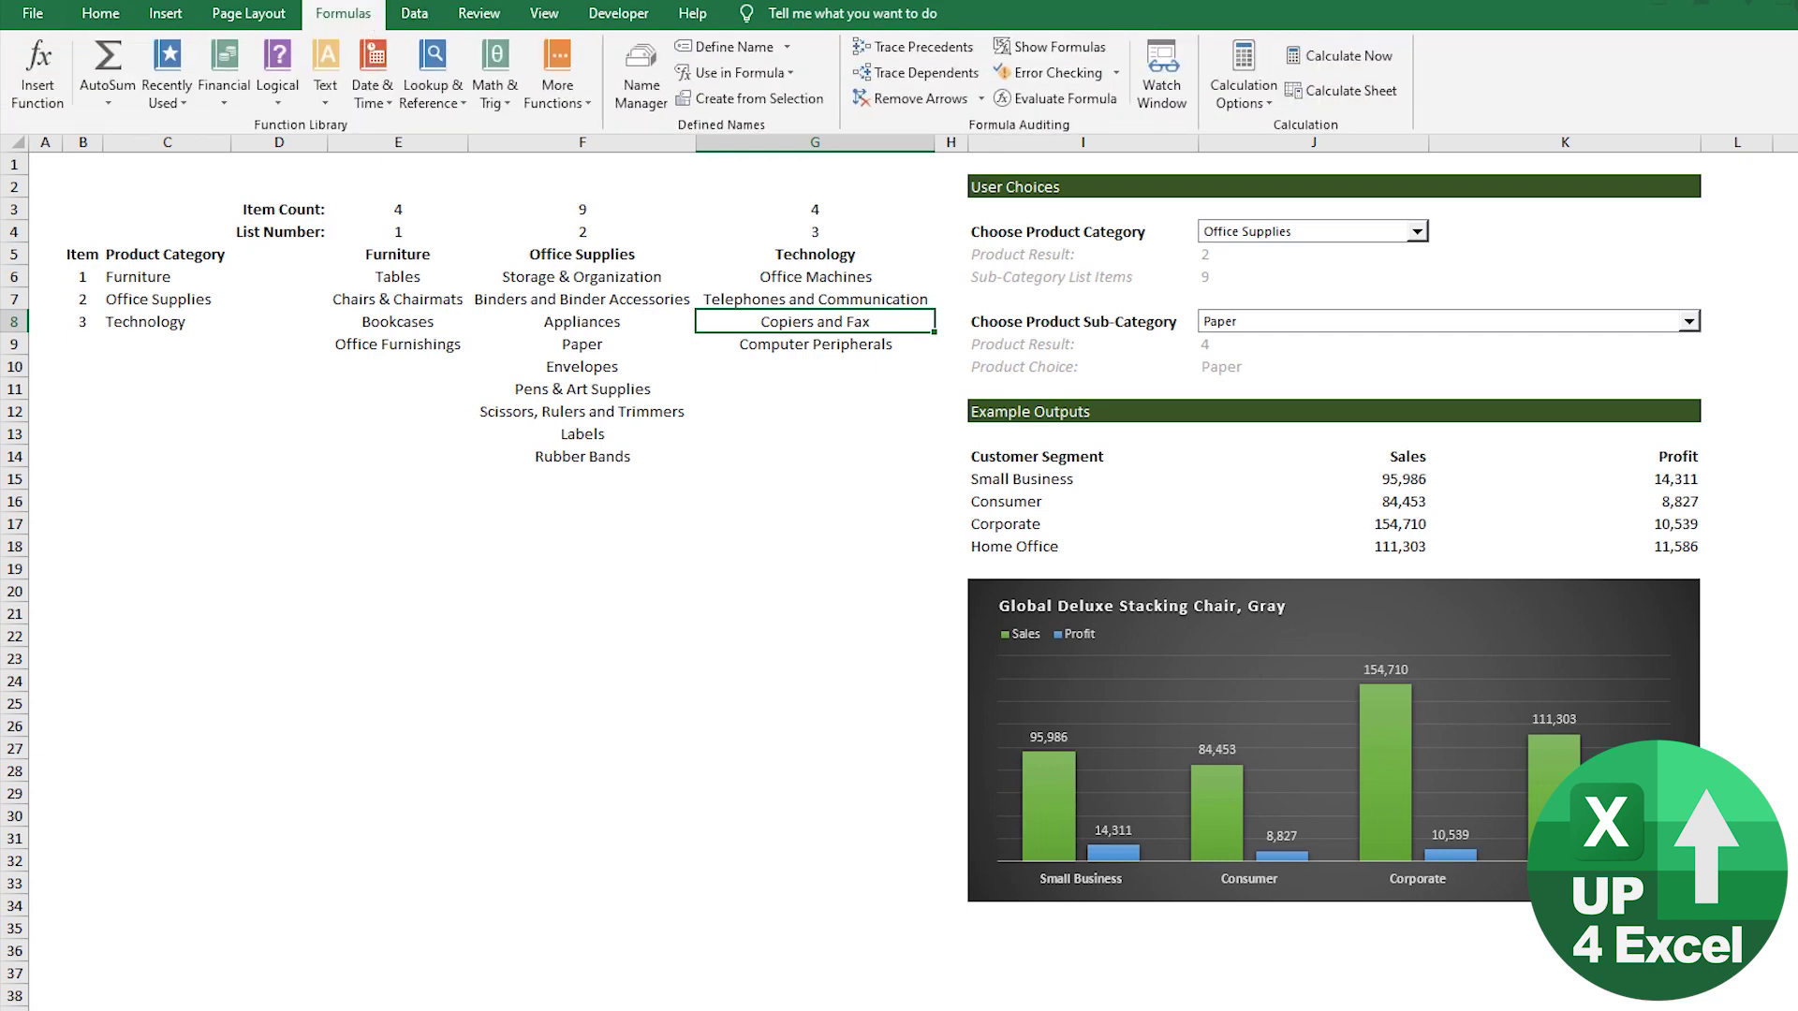
pyautogui.click(1789, 123)
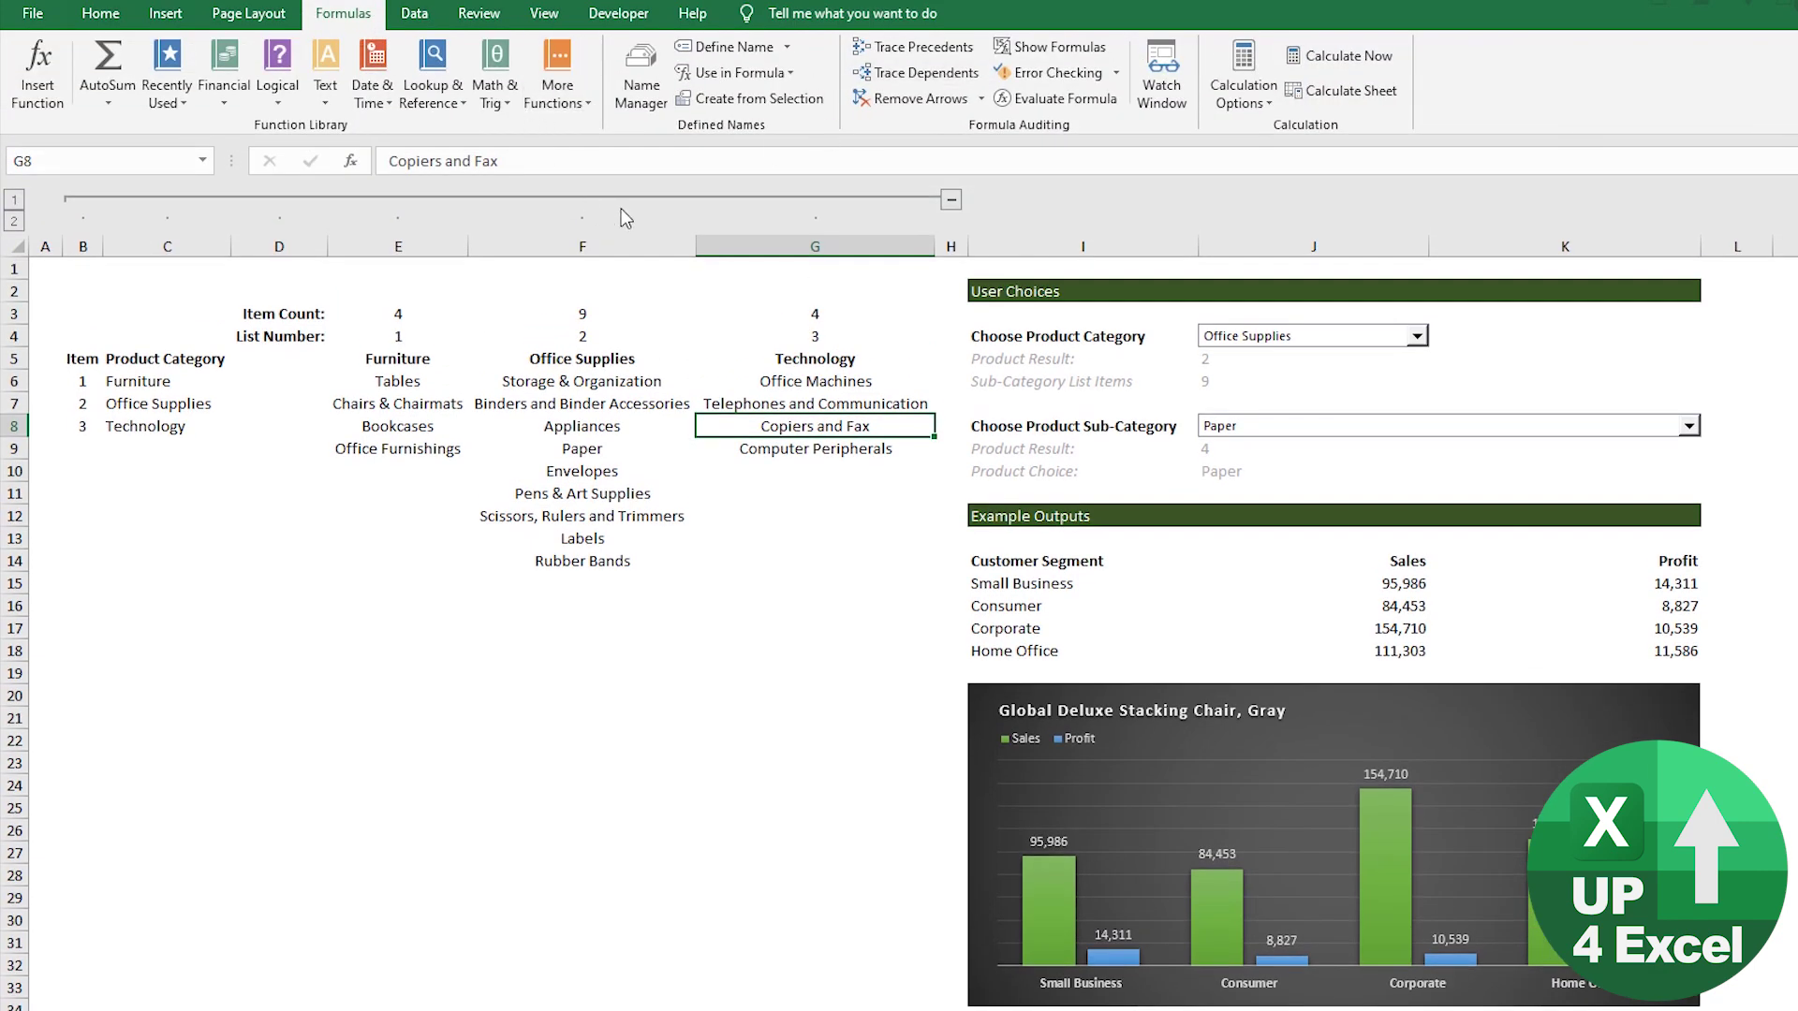
pyautogui.click(644, 94)
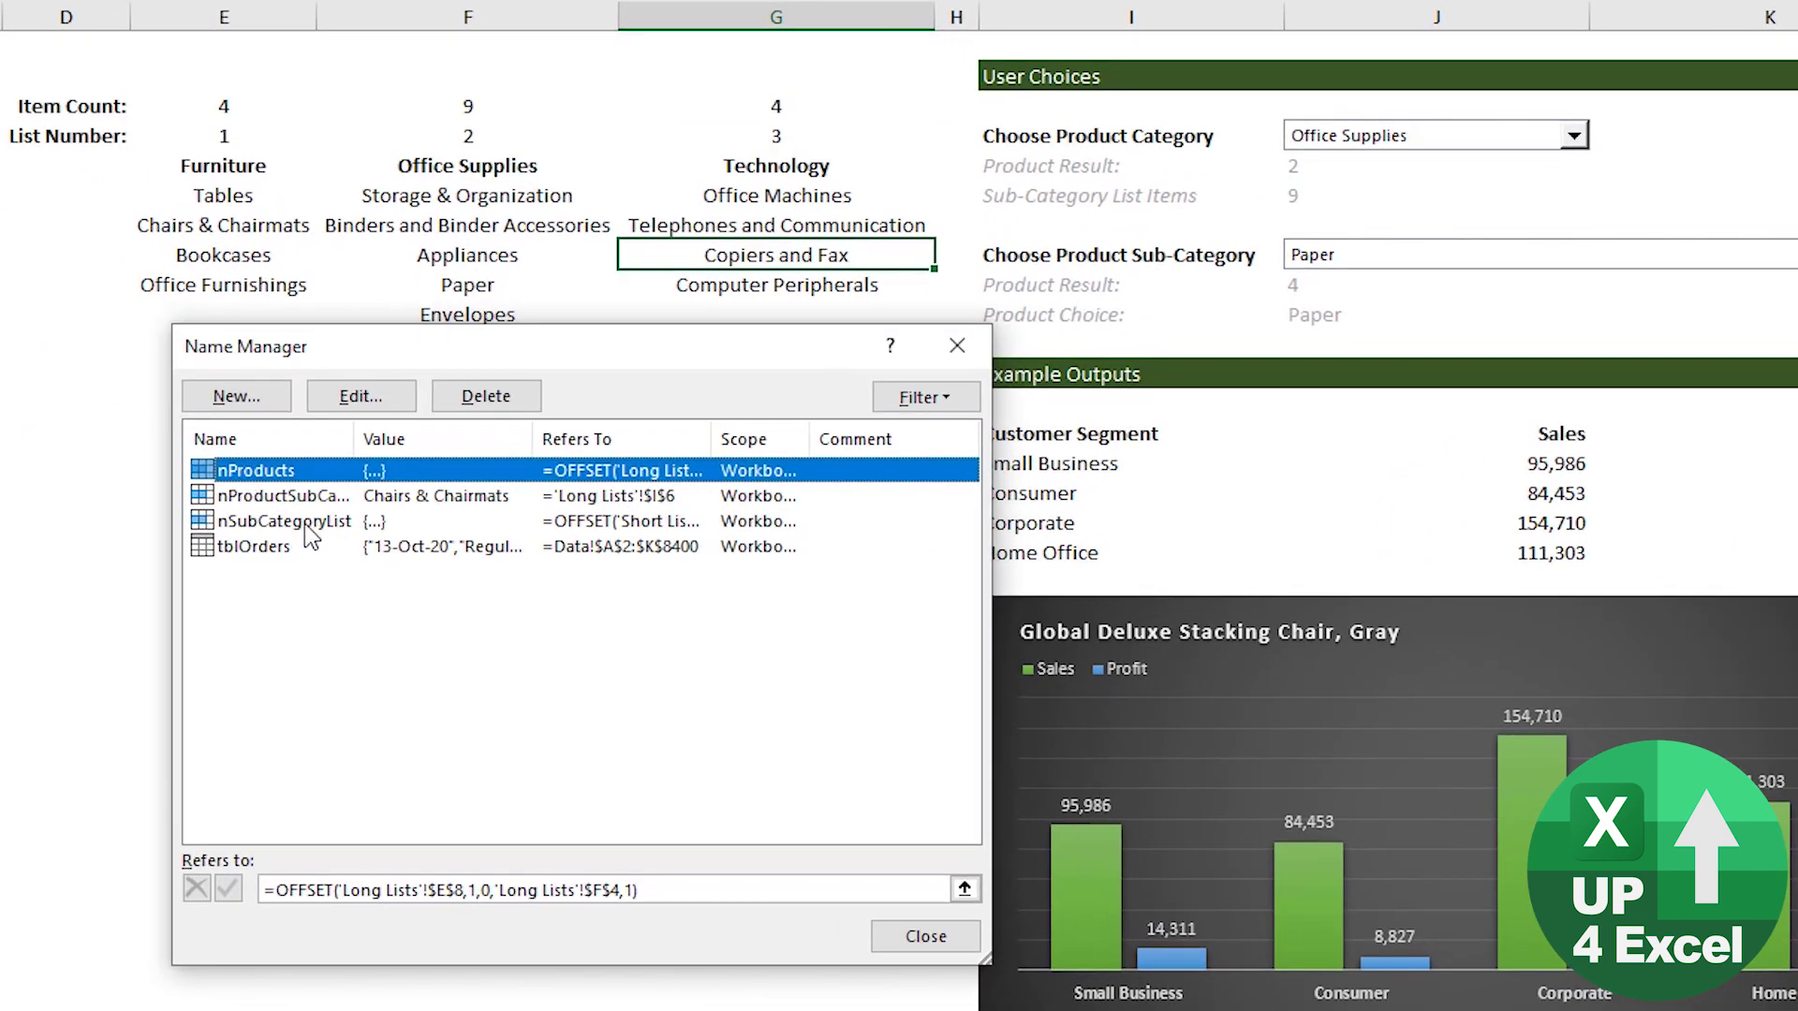
pyautogui.click(308, 521)
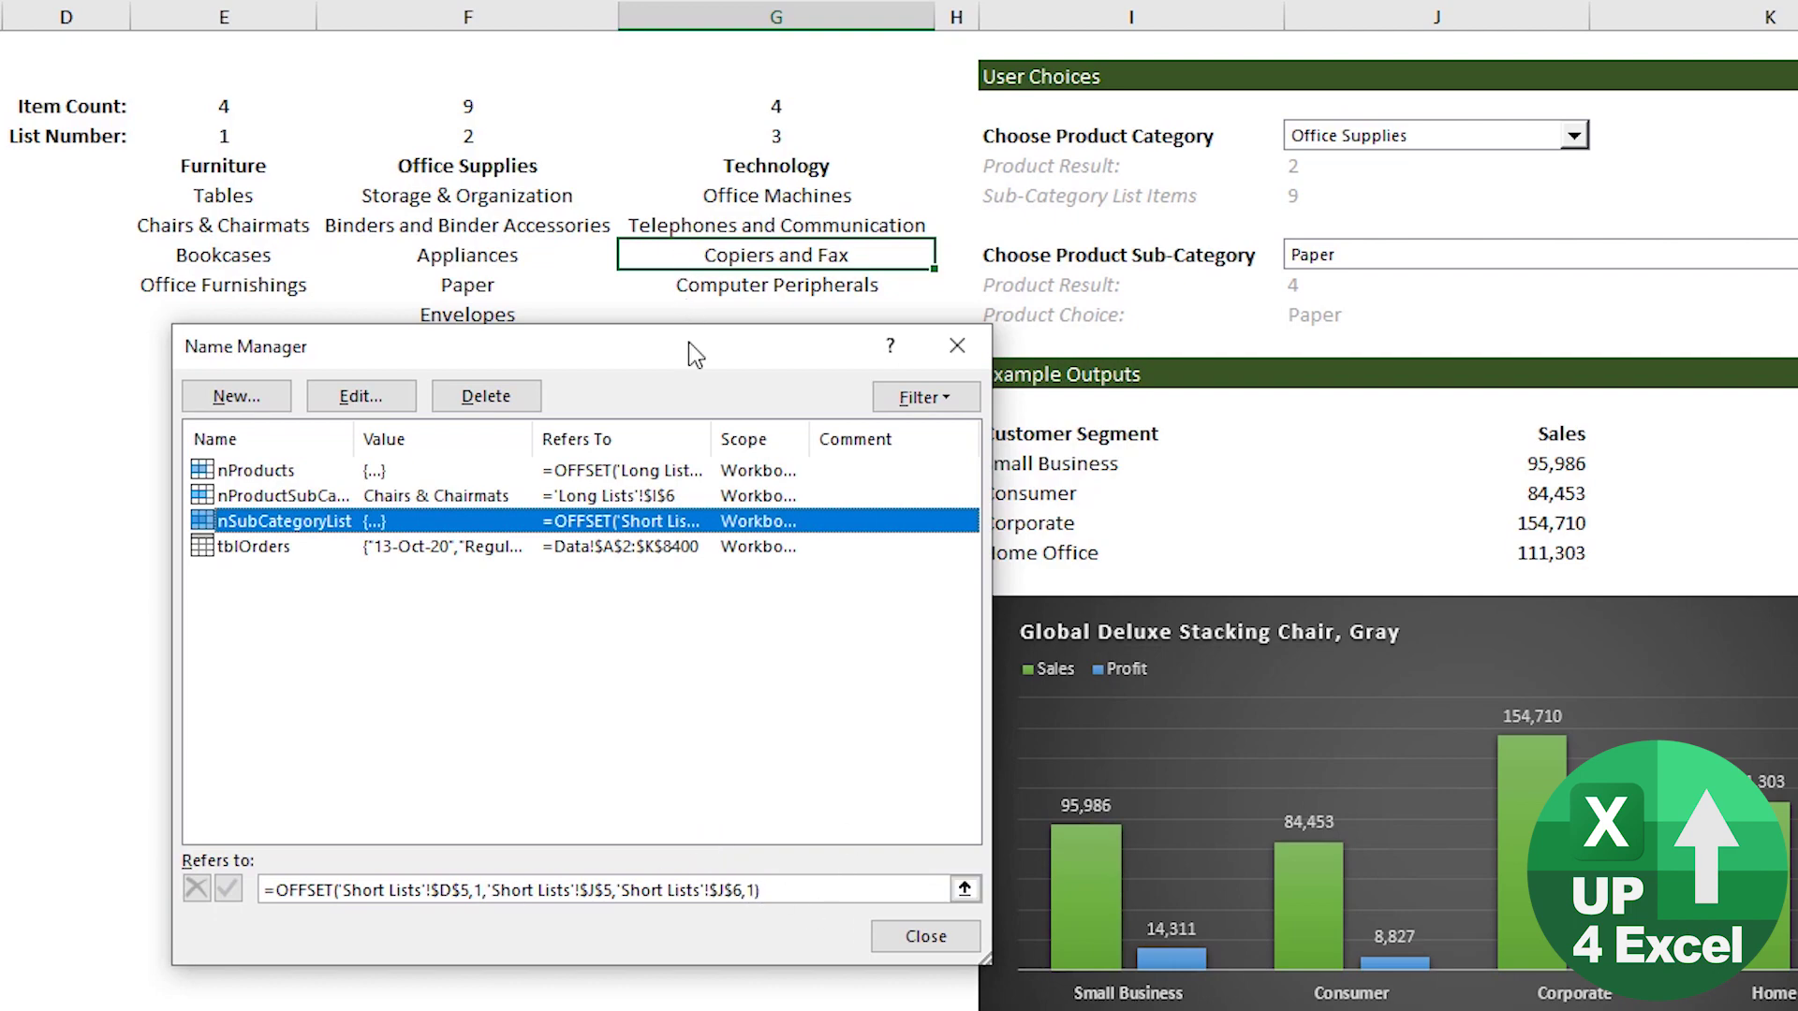
# - Examine the OFFSET formula behind nSubCategoryList against the range it marks in the sub-category lists
pyautogui.moveTo(680, 353); pyautogui.dragTo(603, 20)
pyautogui.click(746, 553)
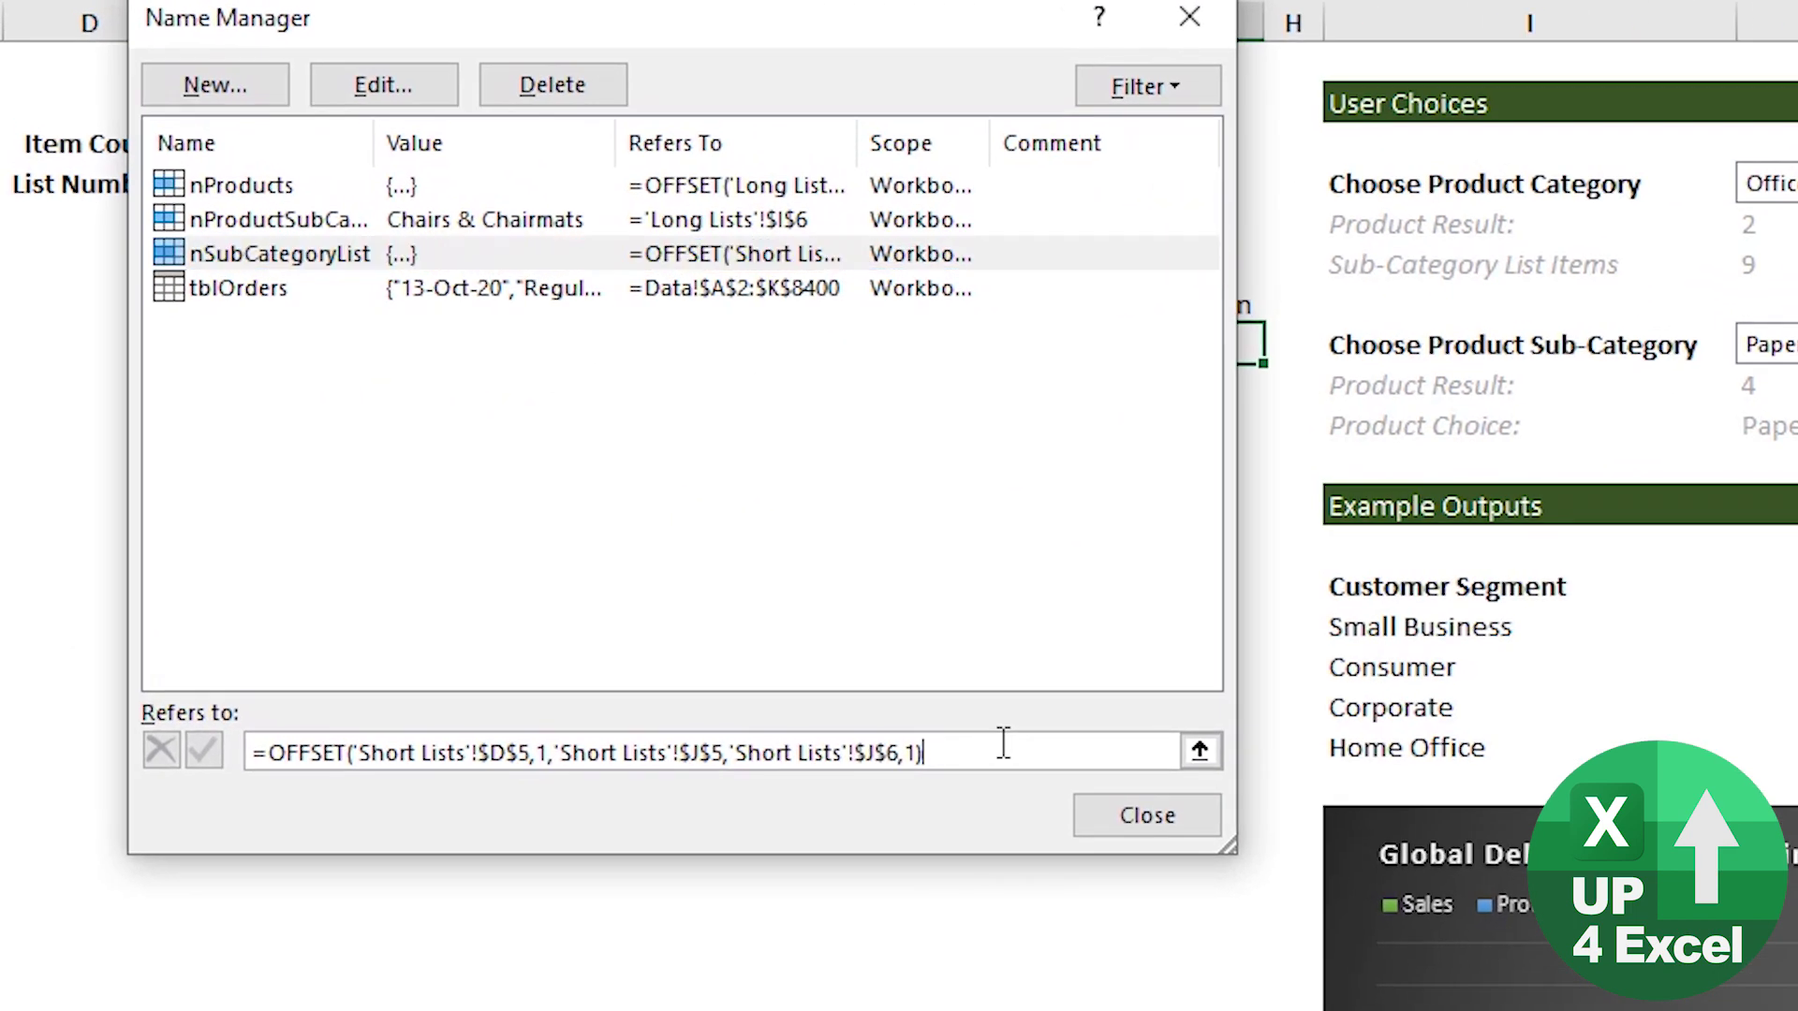
pyautogui.click(1200, 751)
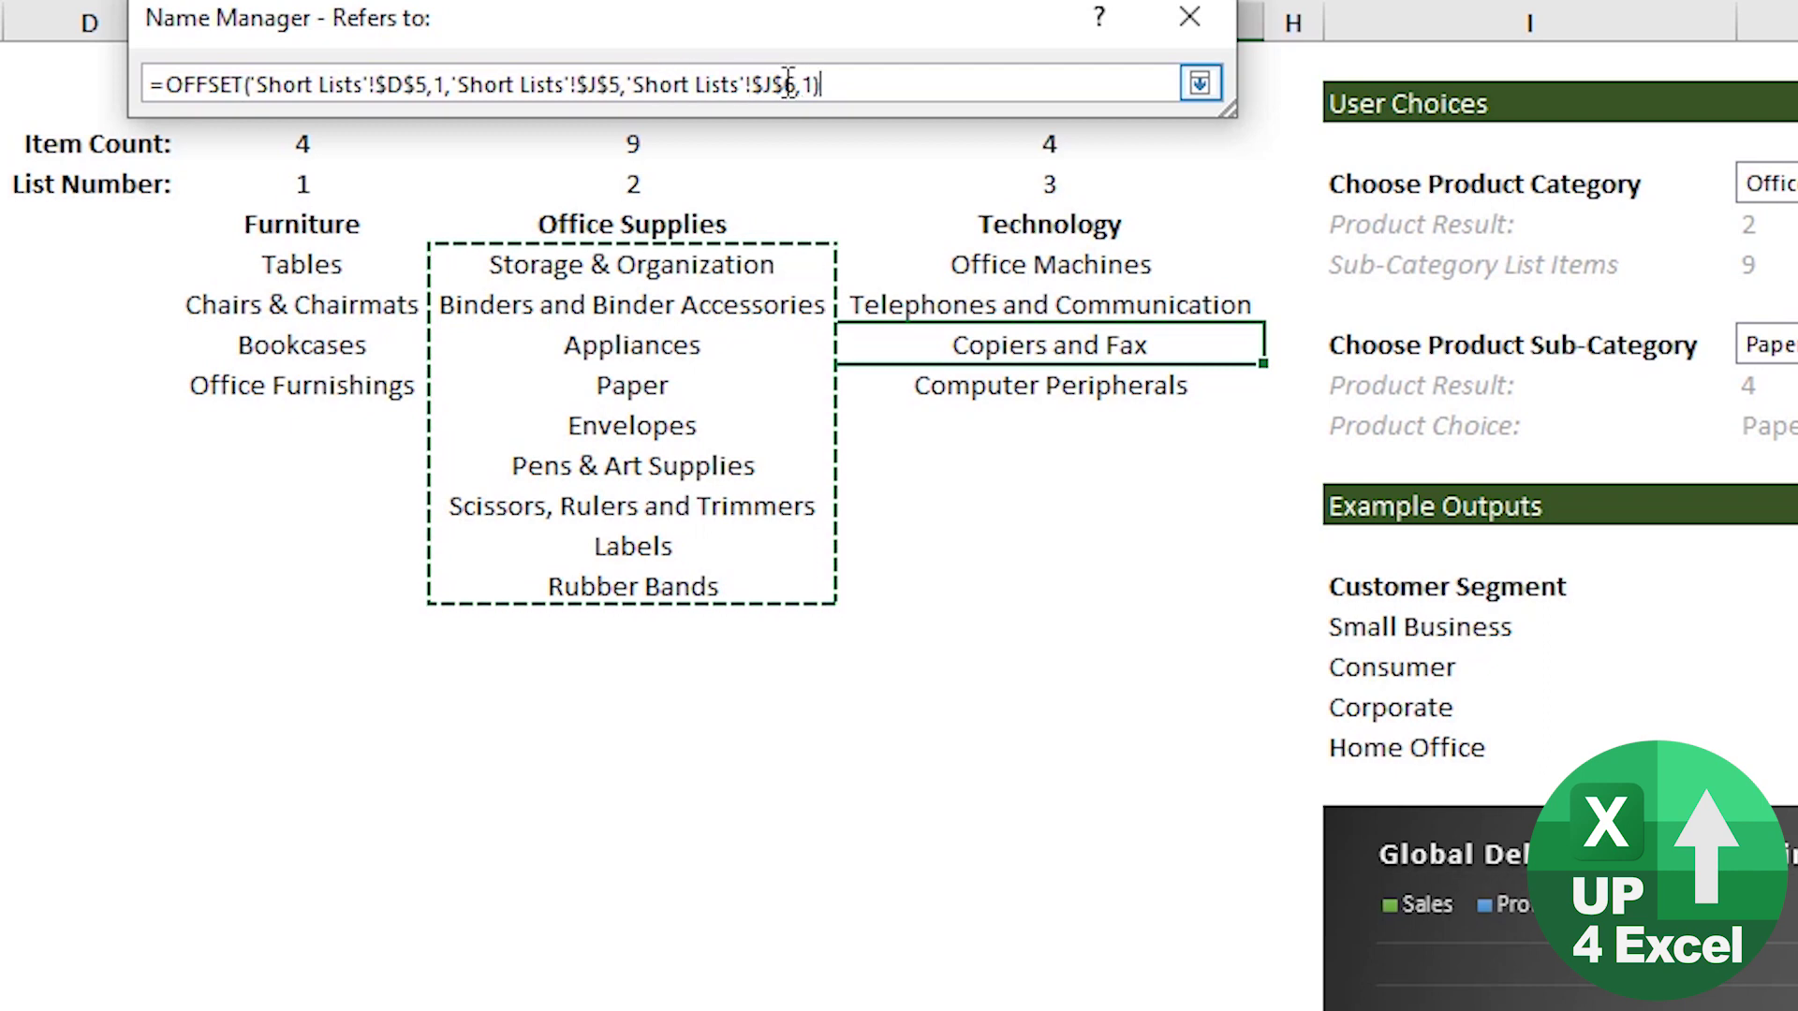
pyautogui.click(754, 85)
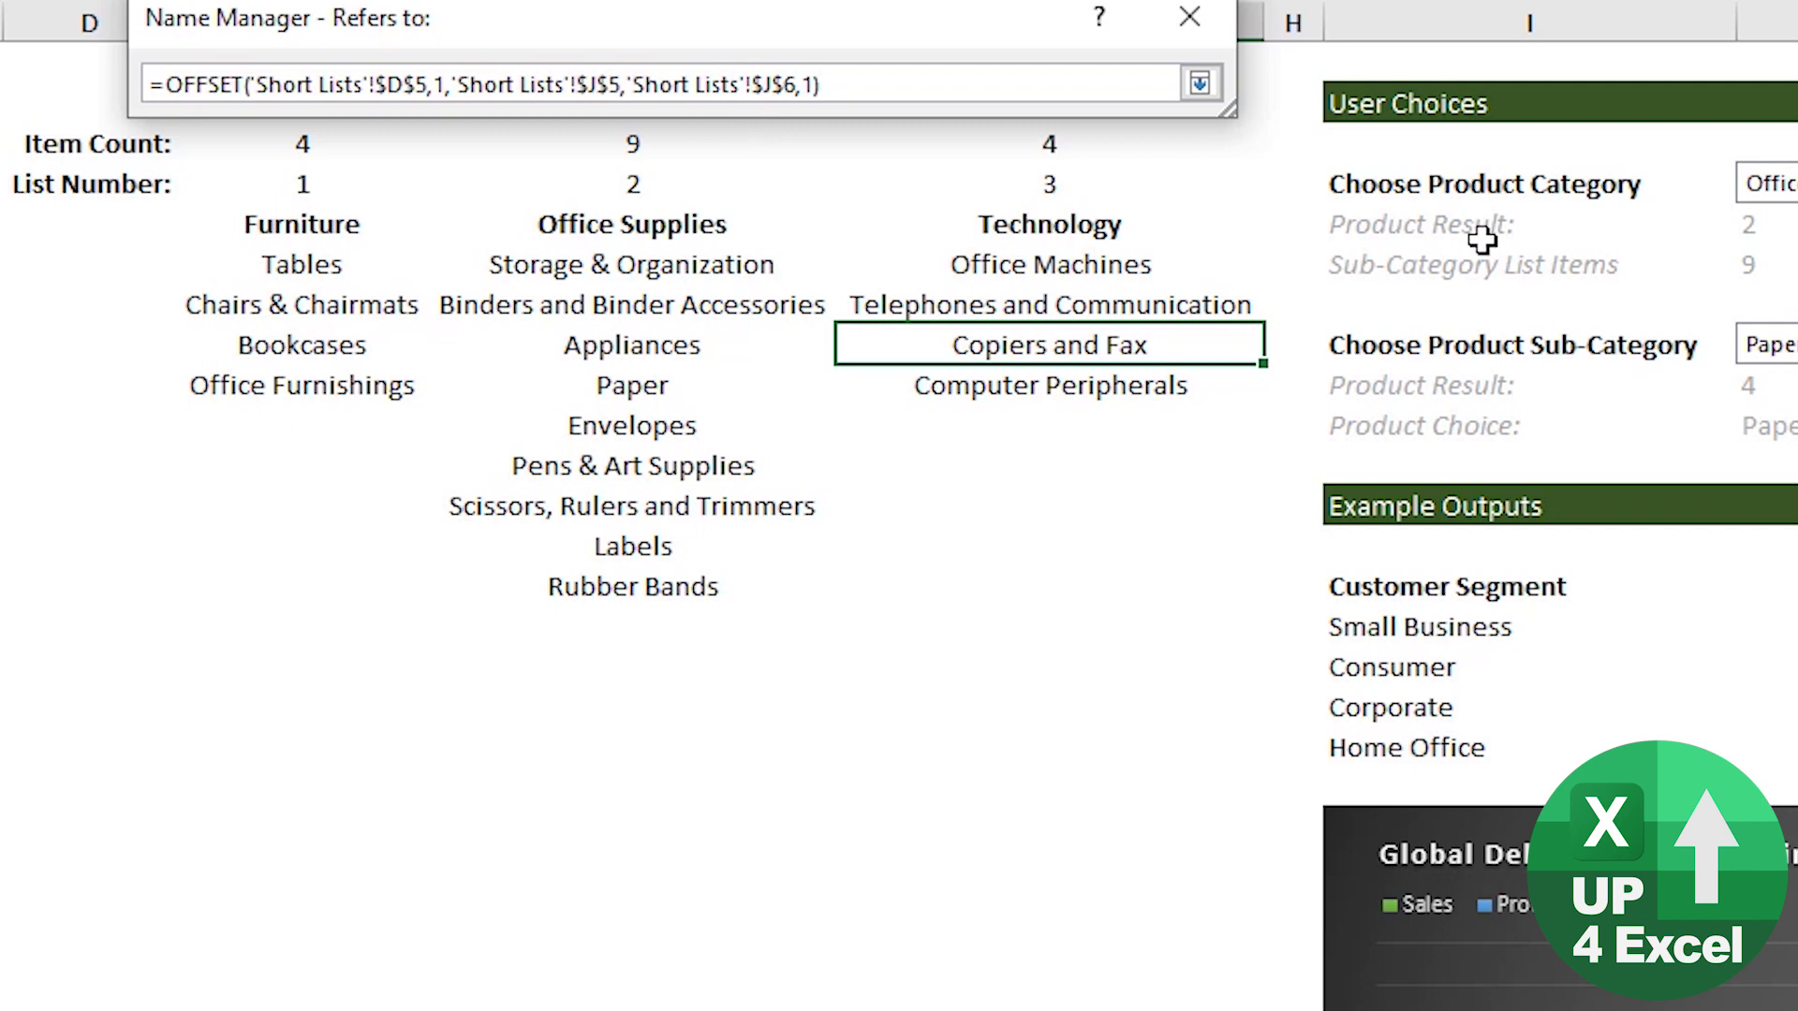
pyautogui.click(827, 82)
pyautogui.click(1198, 83)
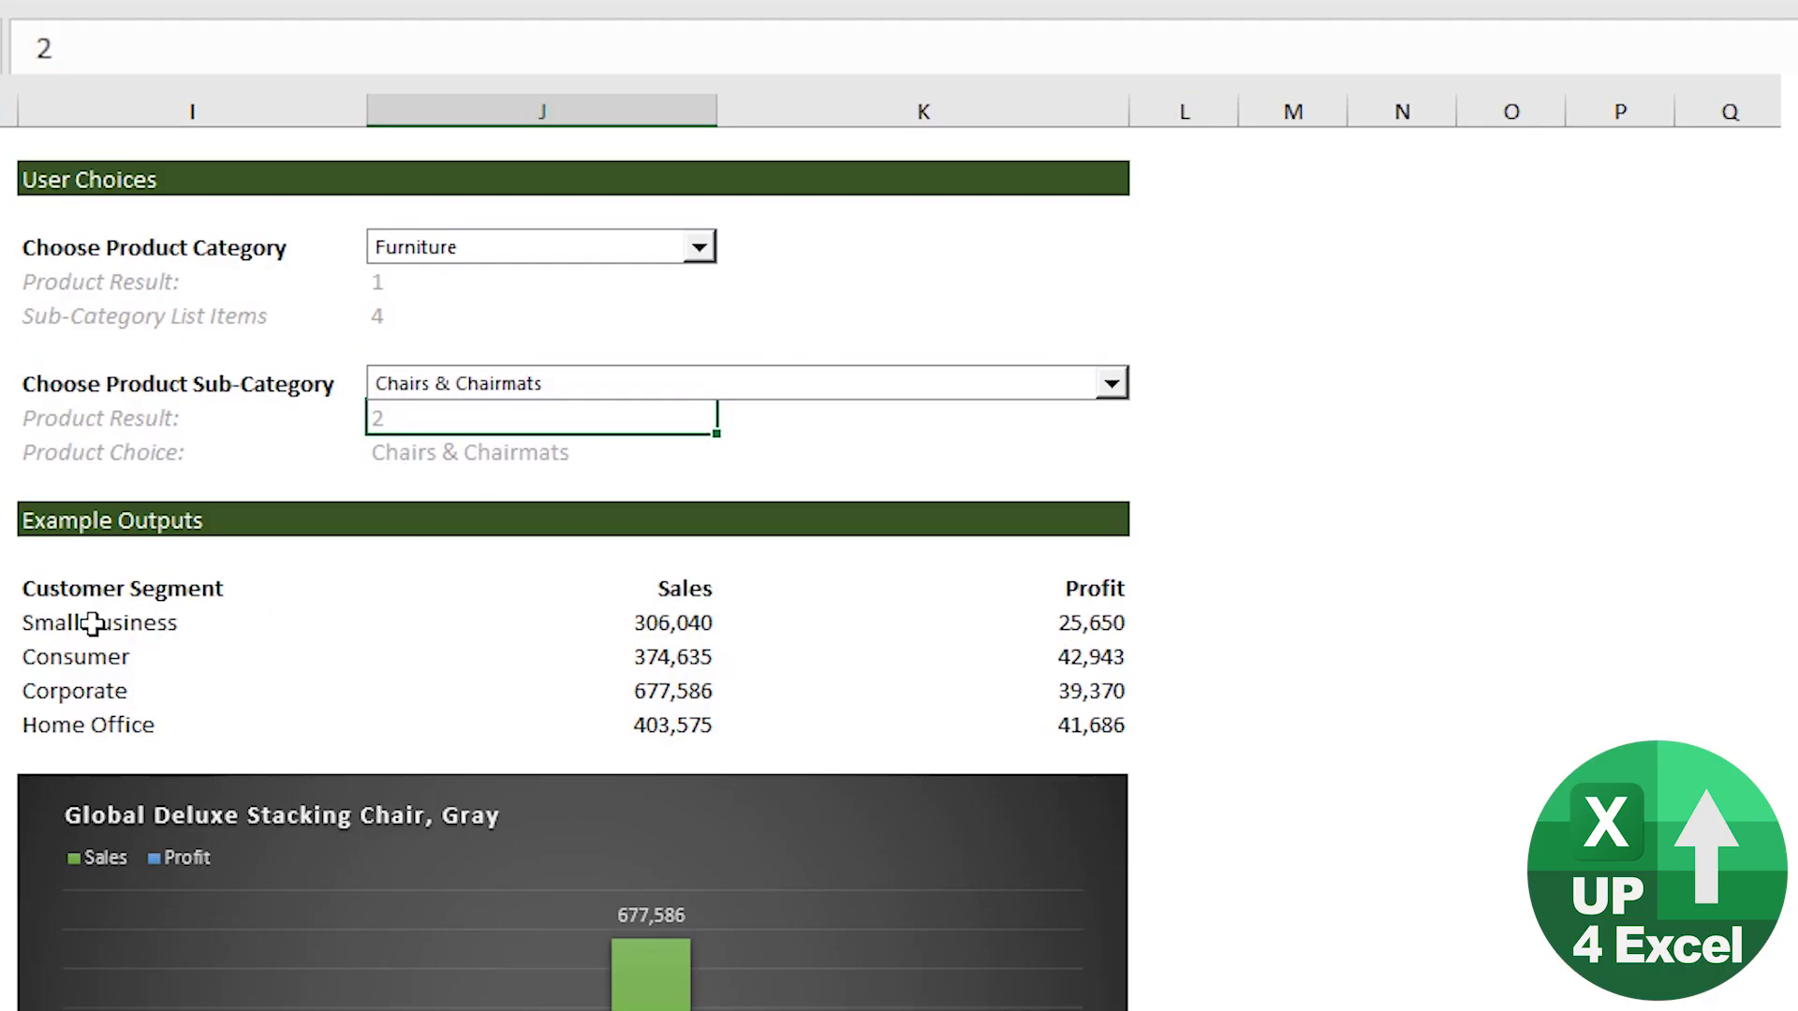
# - Examine the SUMIFS formulas in the Sales column for the Small Business, Consumer and Home Office segments
pyautogui.click(88, 622)
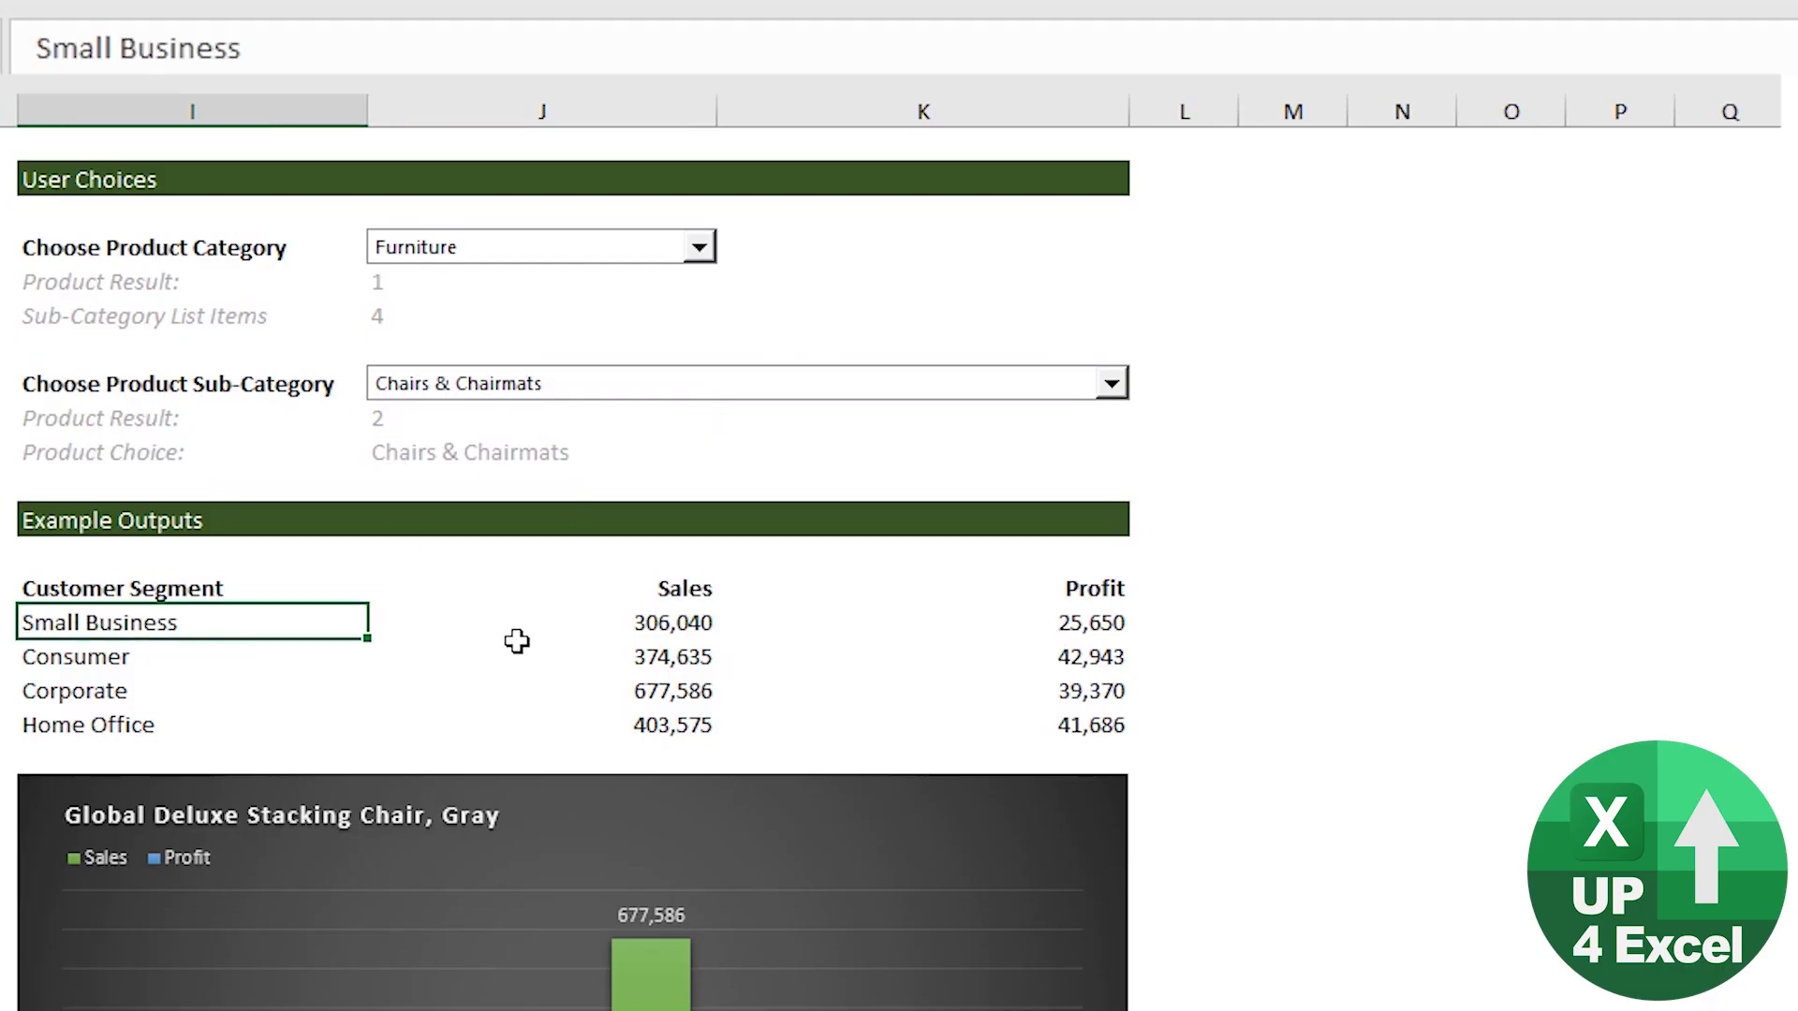
pyautogui.click(697, 631)
pyautogui.click(670, 656)
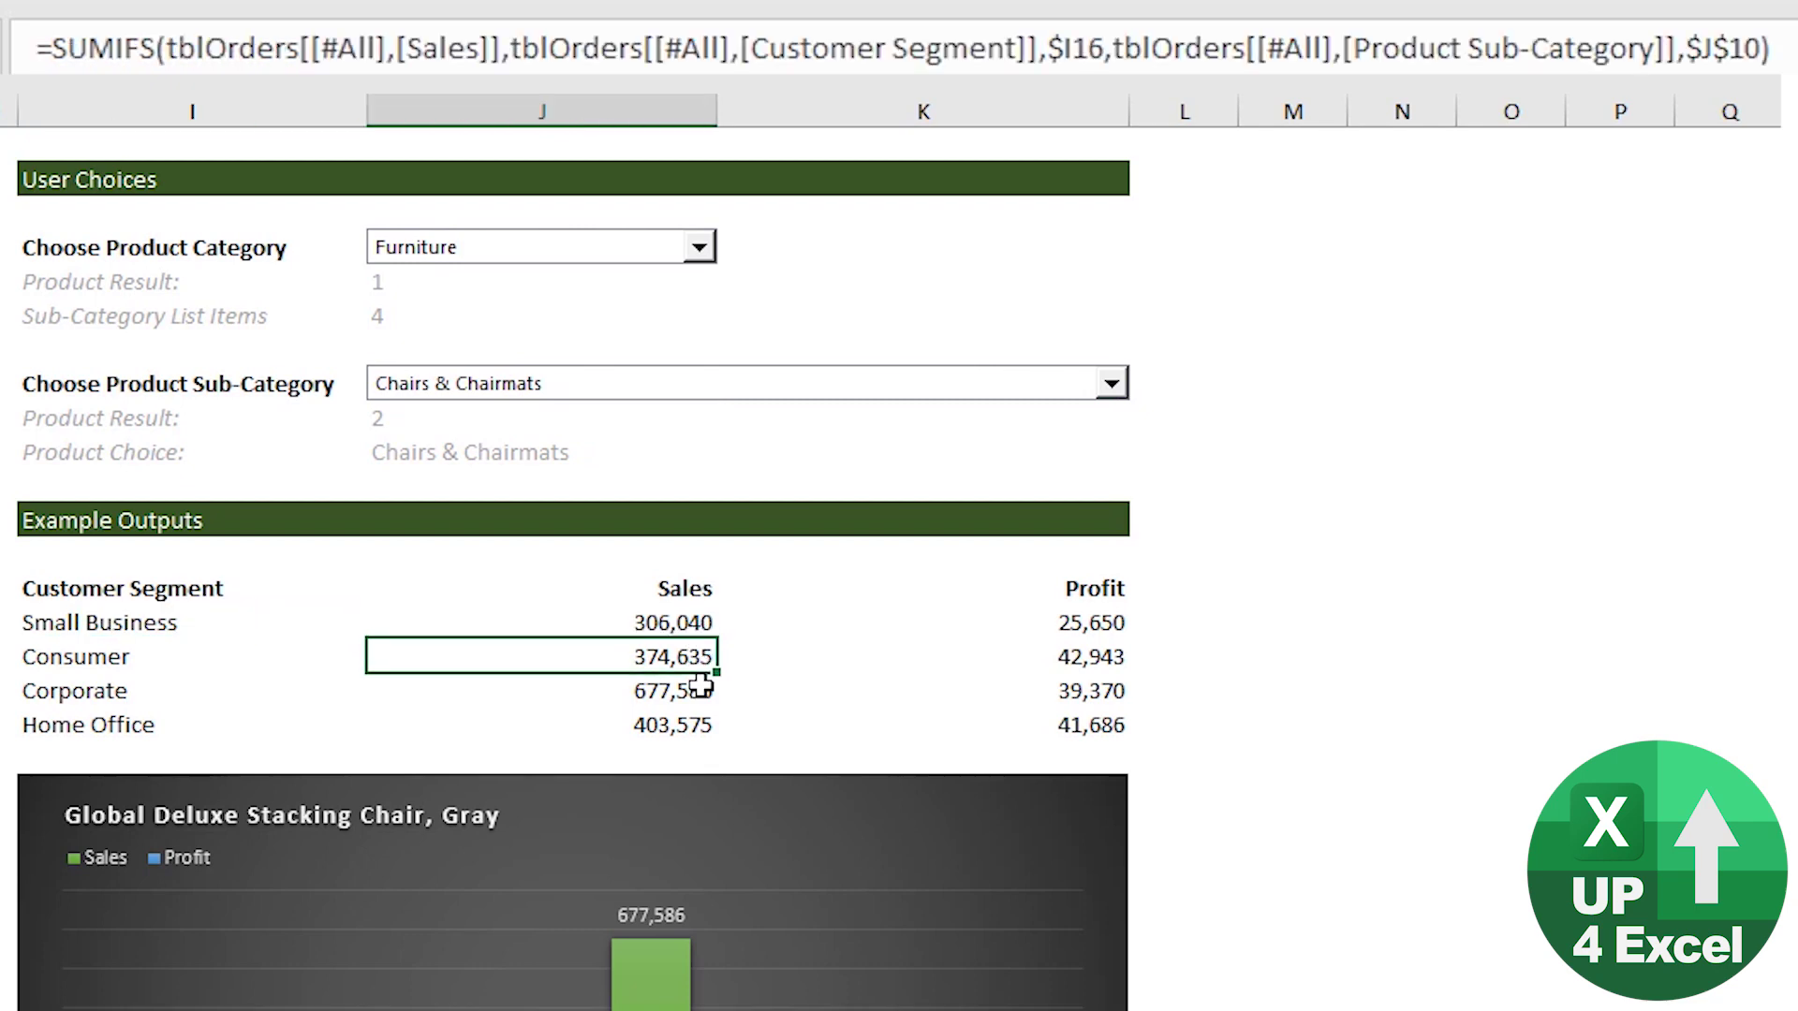
pyautogui.click(670, 725)
pyautogui.click(656, 622)
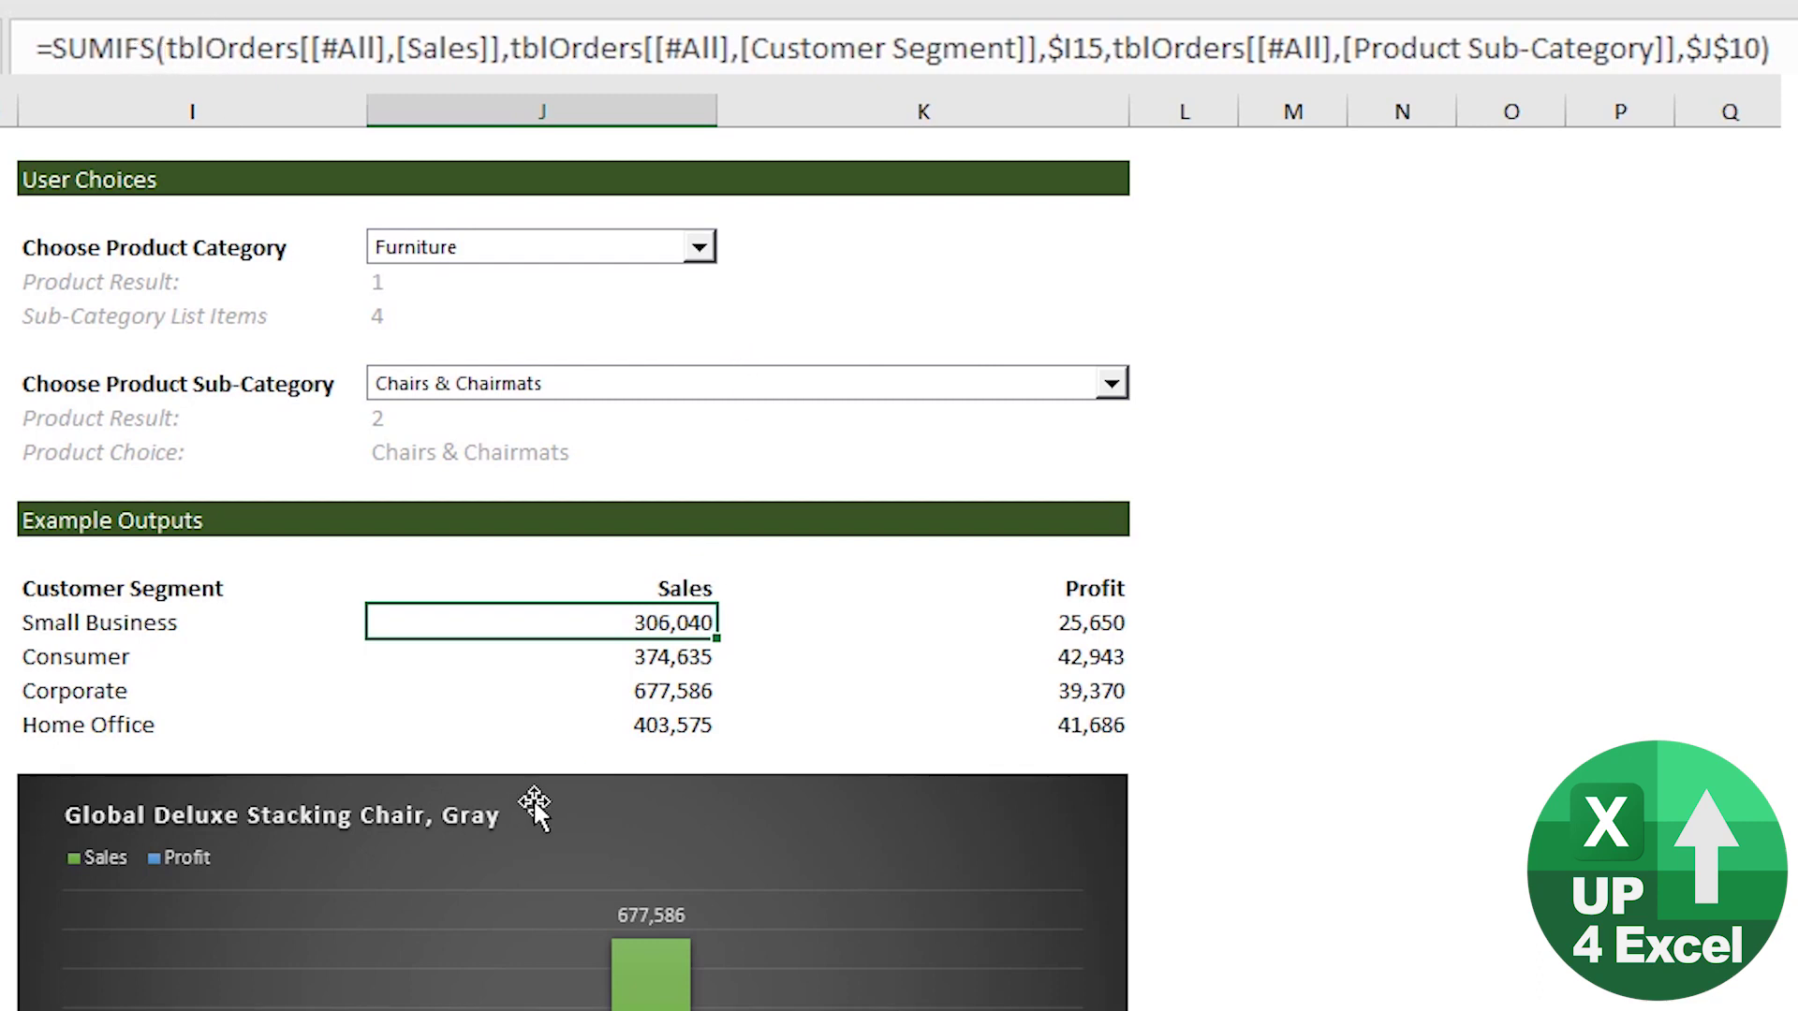
# - Review the Customer Segment labels and trace the cell references in the Small Business Sales formula
pyautogui.moveTo(123, 583); pyautogui.dragTo(121, 719)
pyautogui.click(251, 595)
pyautogui.click(213, 627)
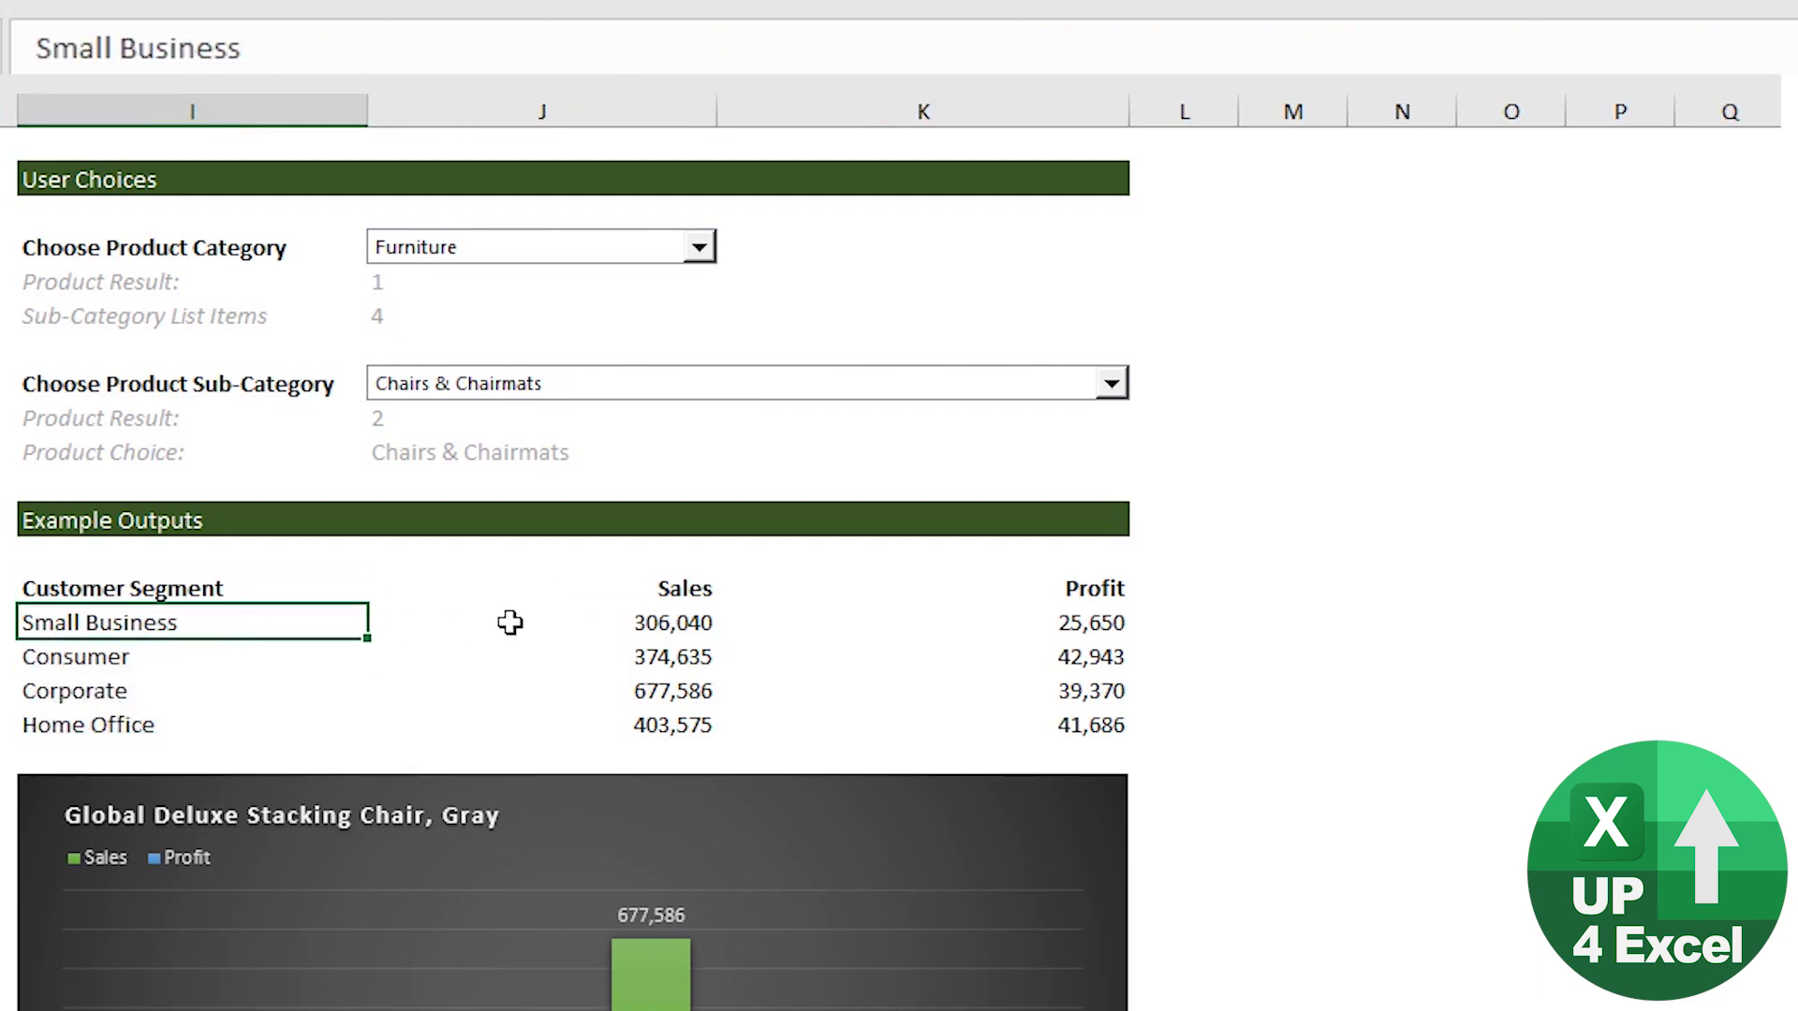
pyautogui.click(666, 641)
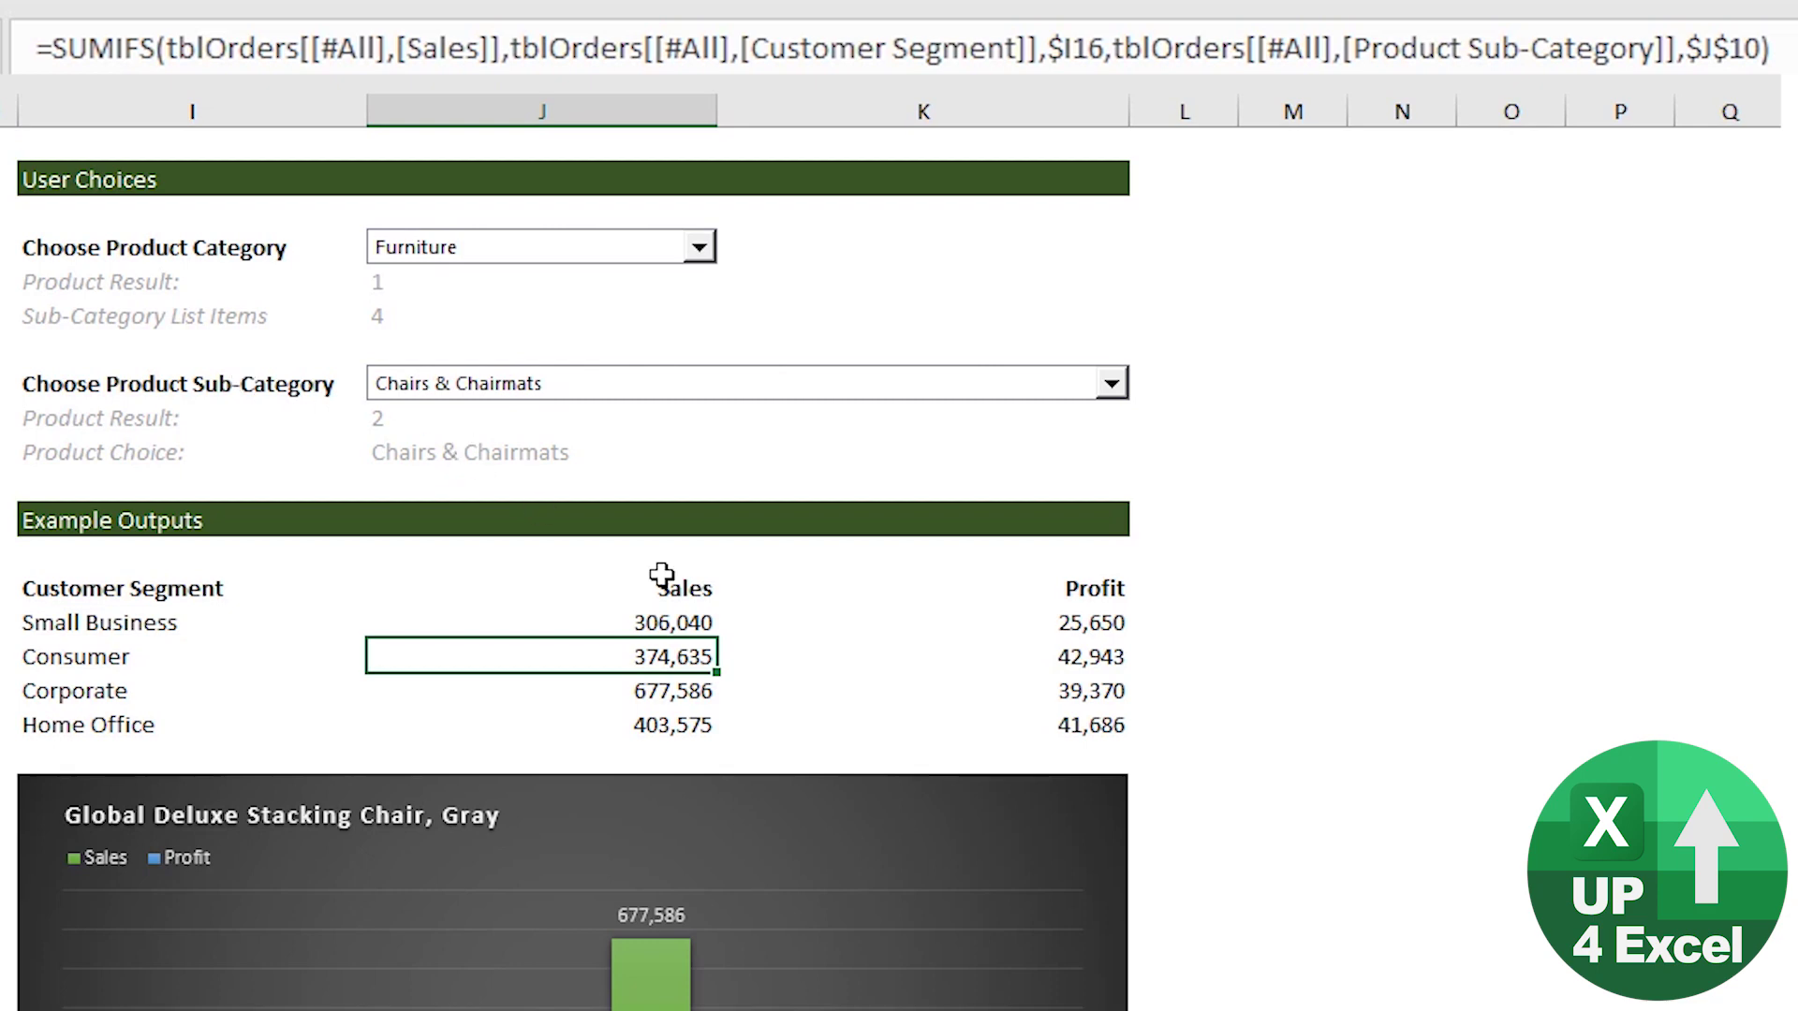
pyautogui.click(671, 625)
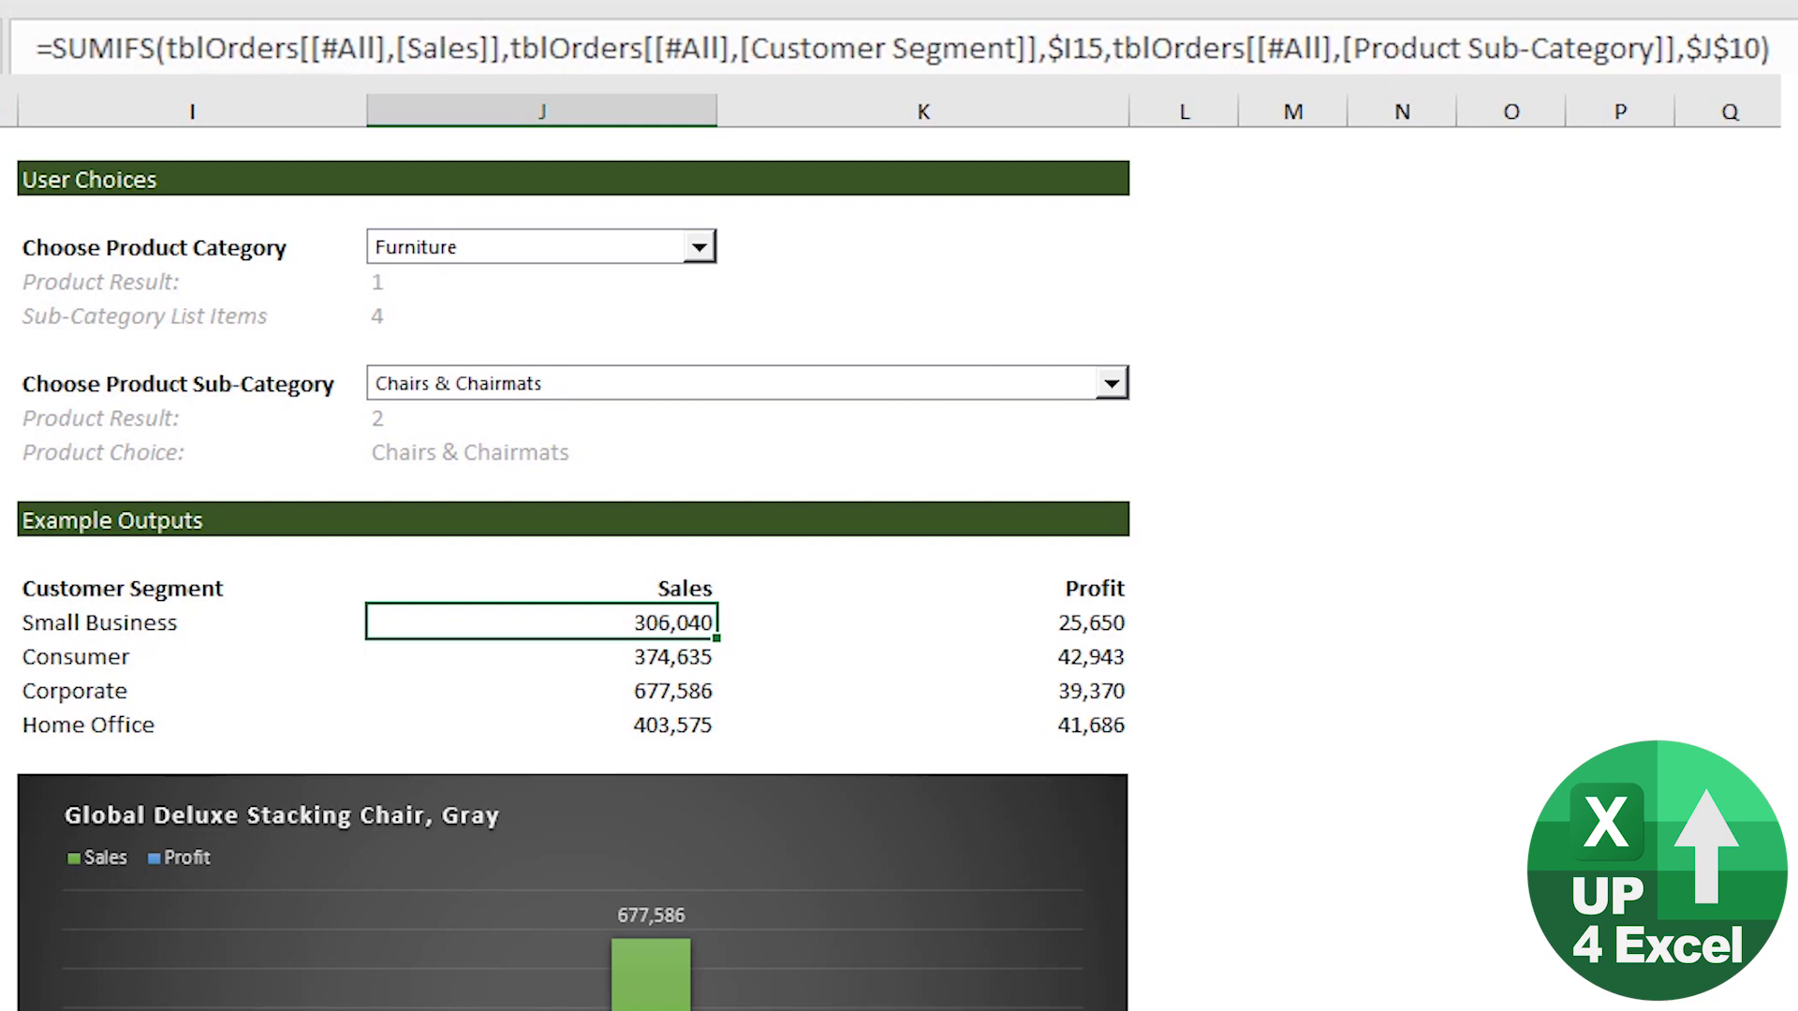
pyautogui.press('F2')
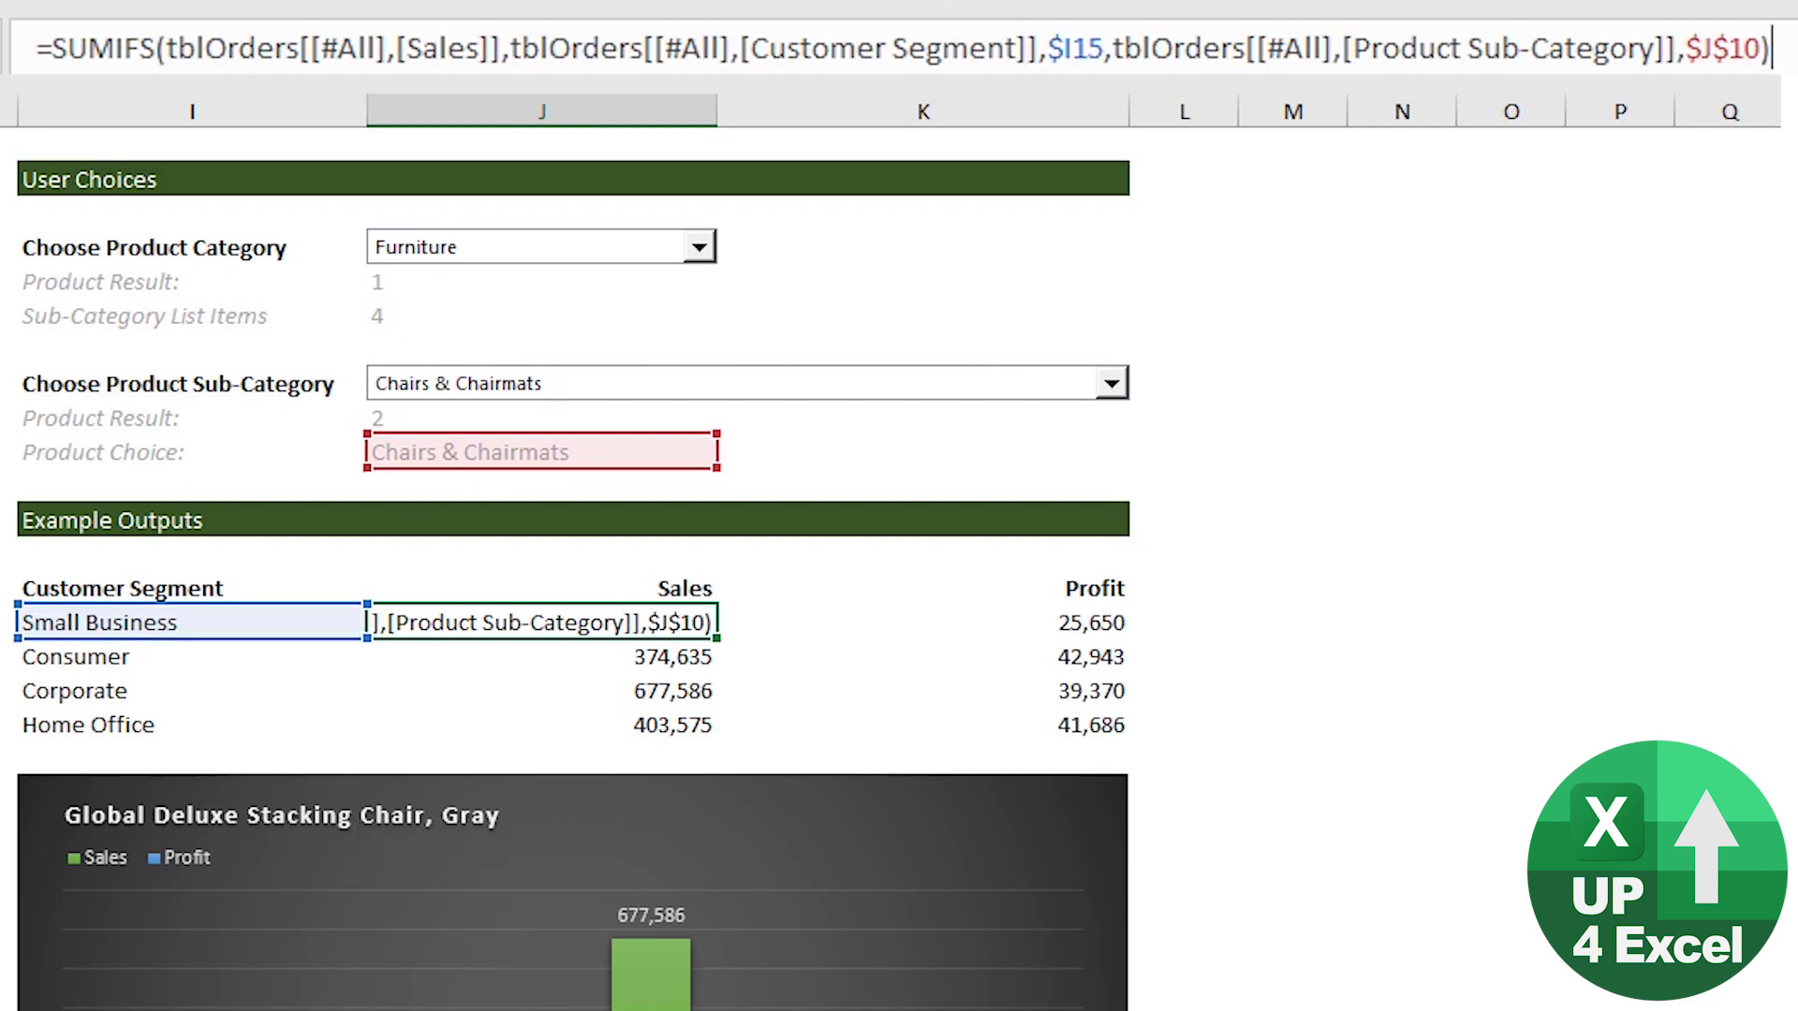
pyautogui.press('Return')
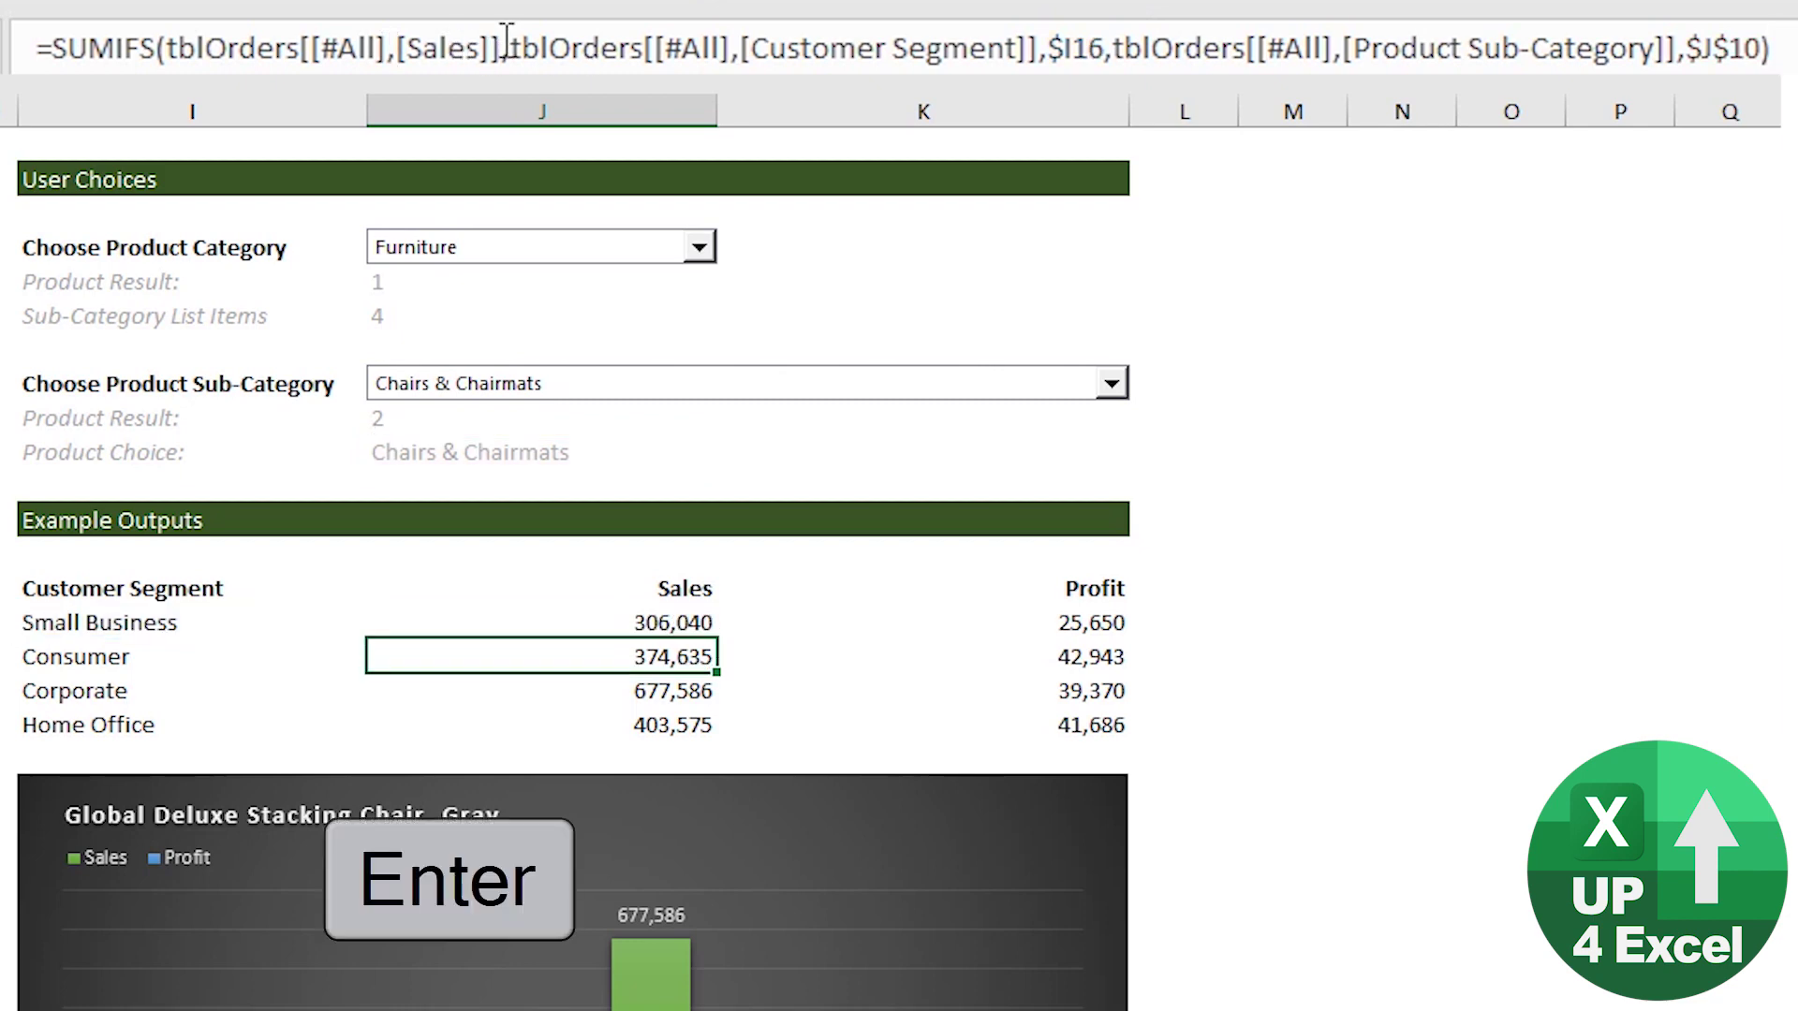
# - Inspect the Small Business Profit formula, checking its Profit column argument and cell references
pyautogui.press('Up')
pyautogui.press('Right')
pyautogui.press('F2')
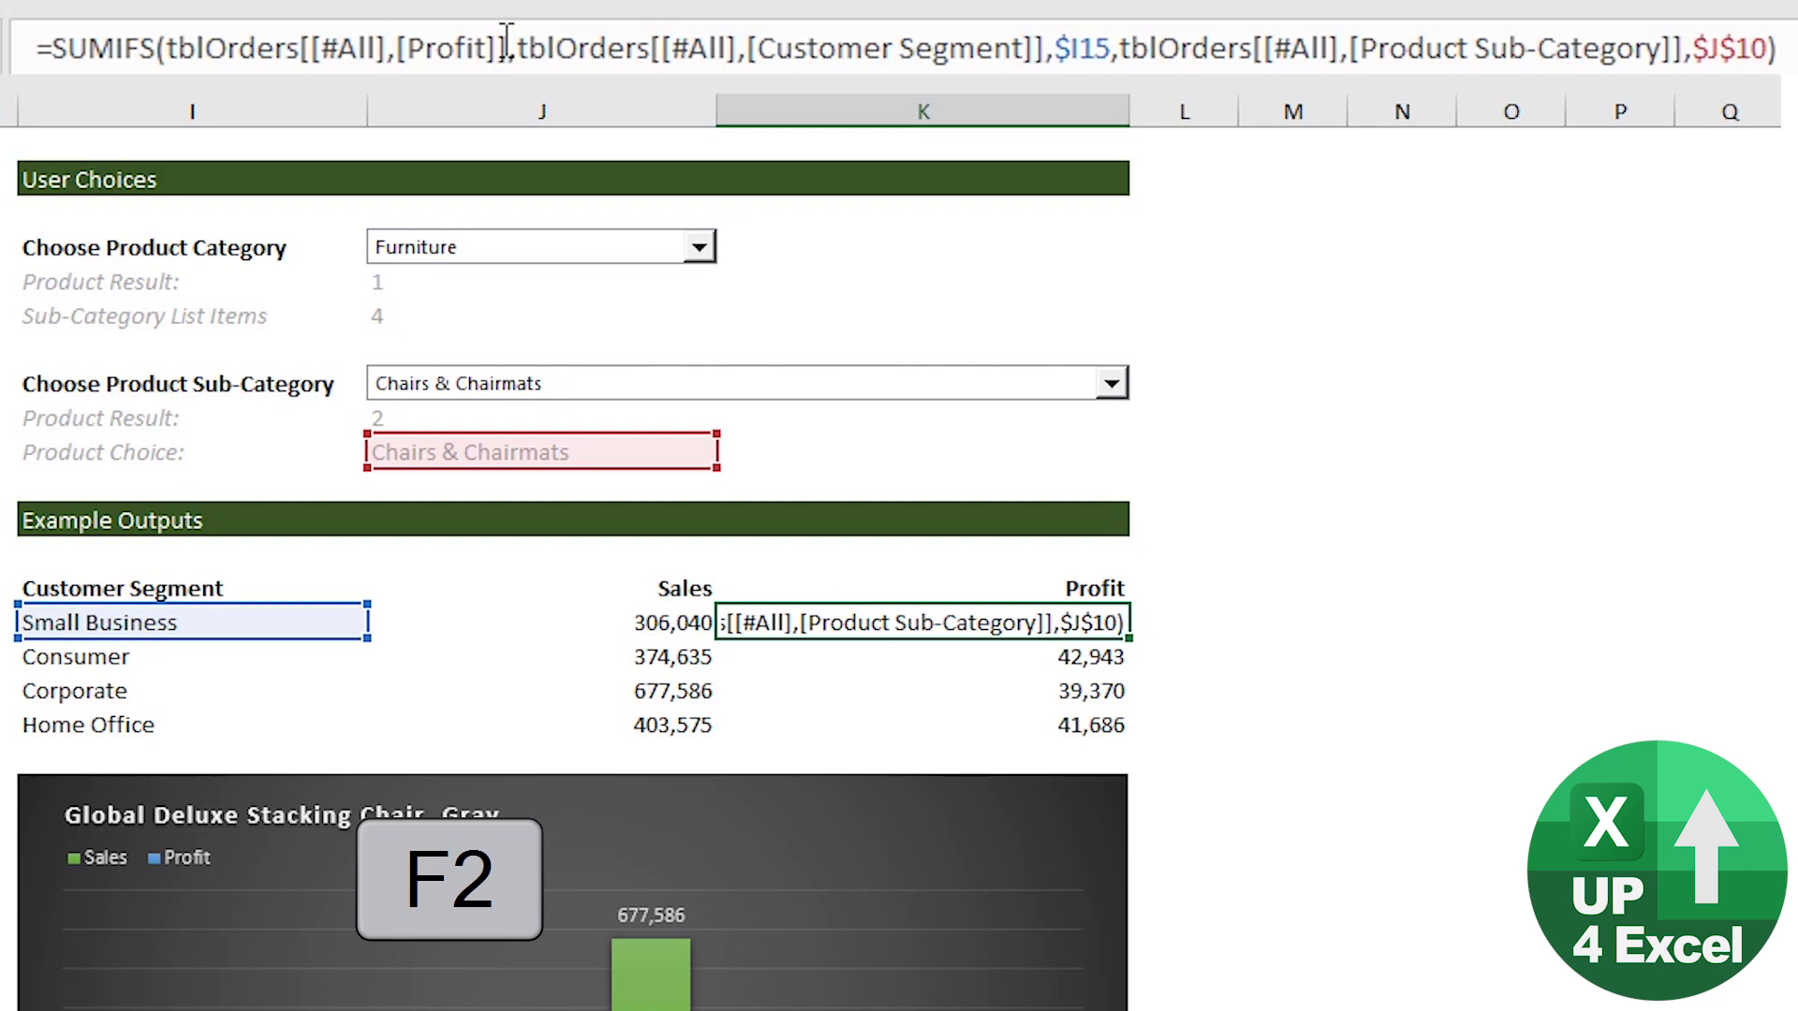
pyautogui.moveTo(489, 49); pyautogui.dragTo(427, 49)
pyautogui.press('Return')
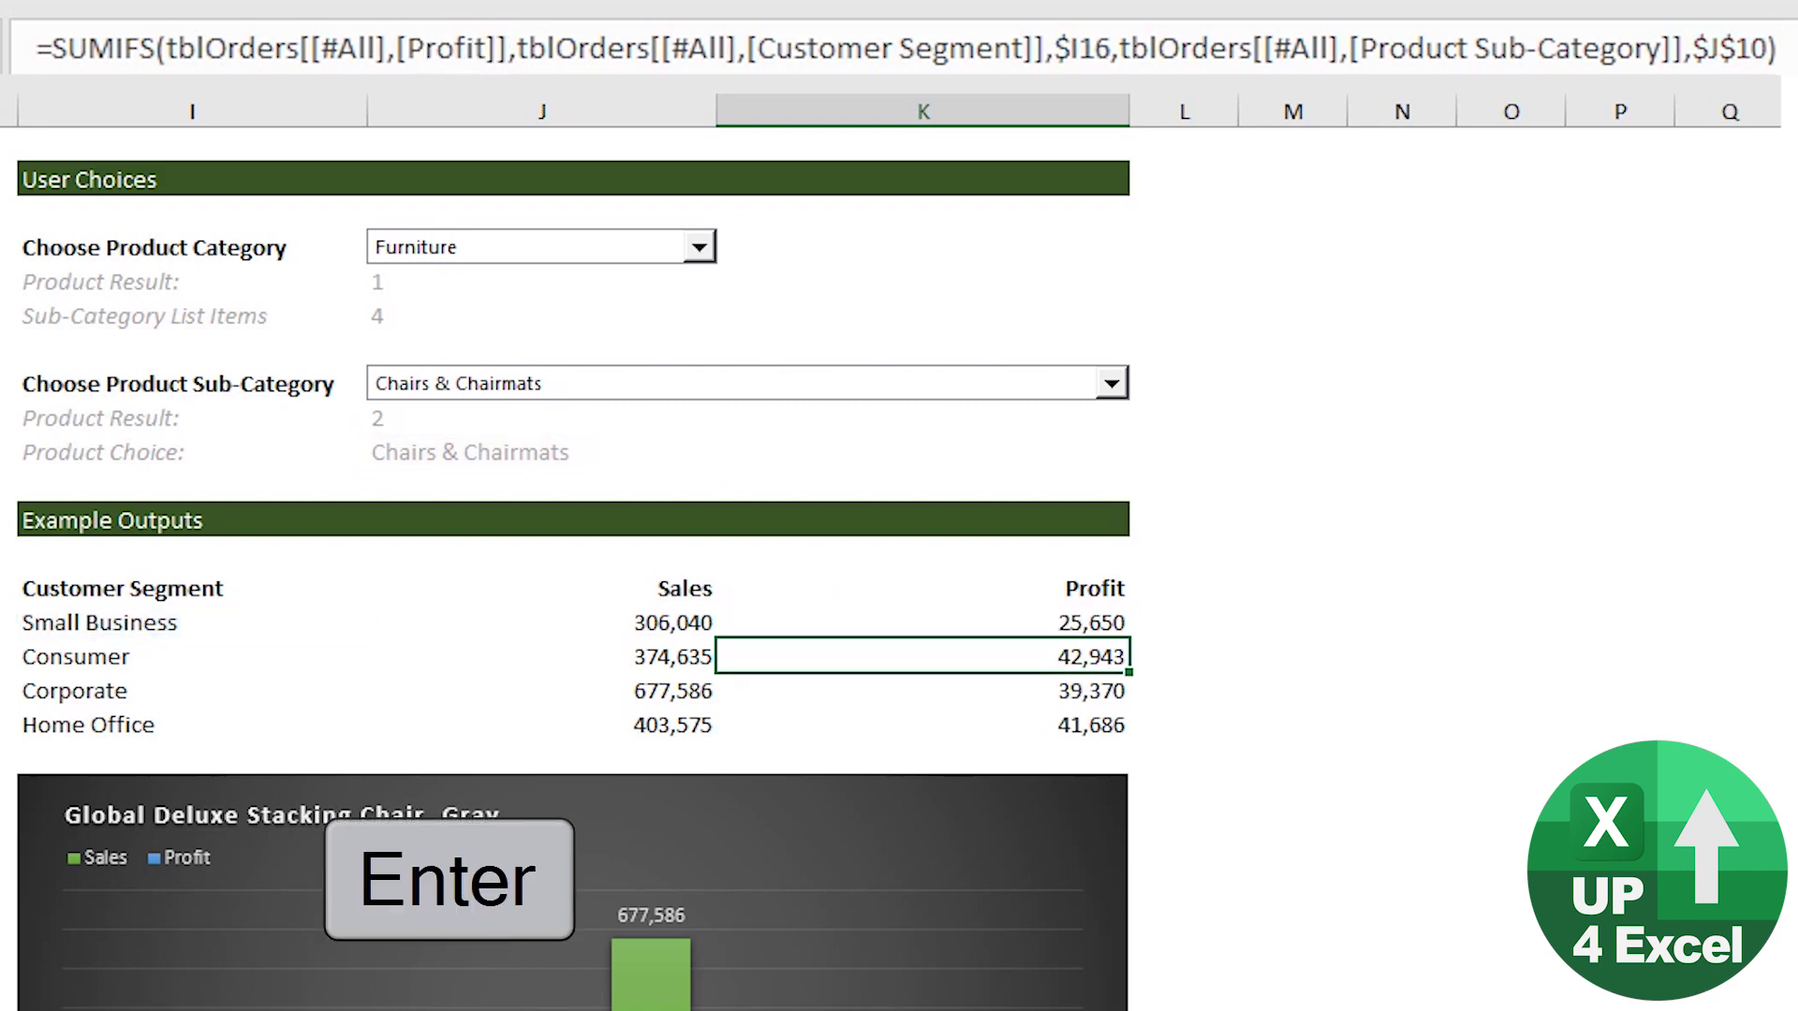
pyautogui.press('Up')
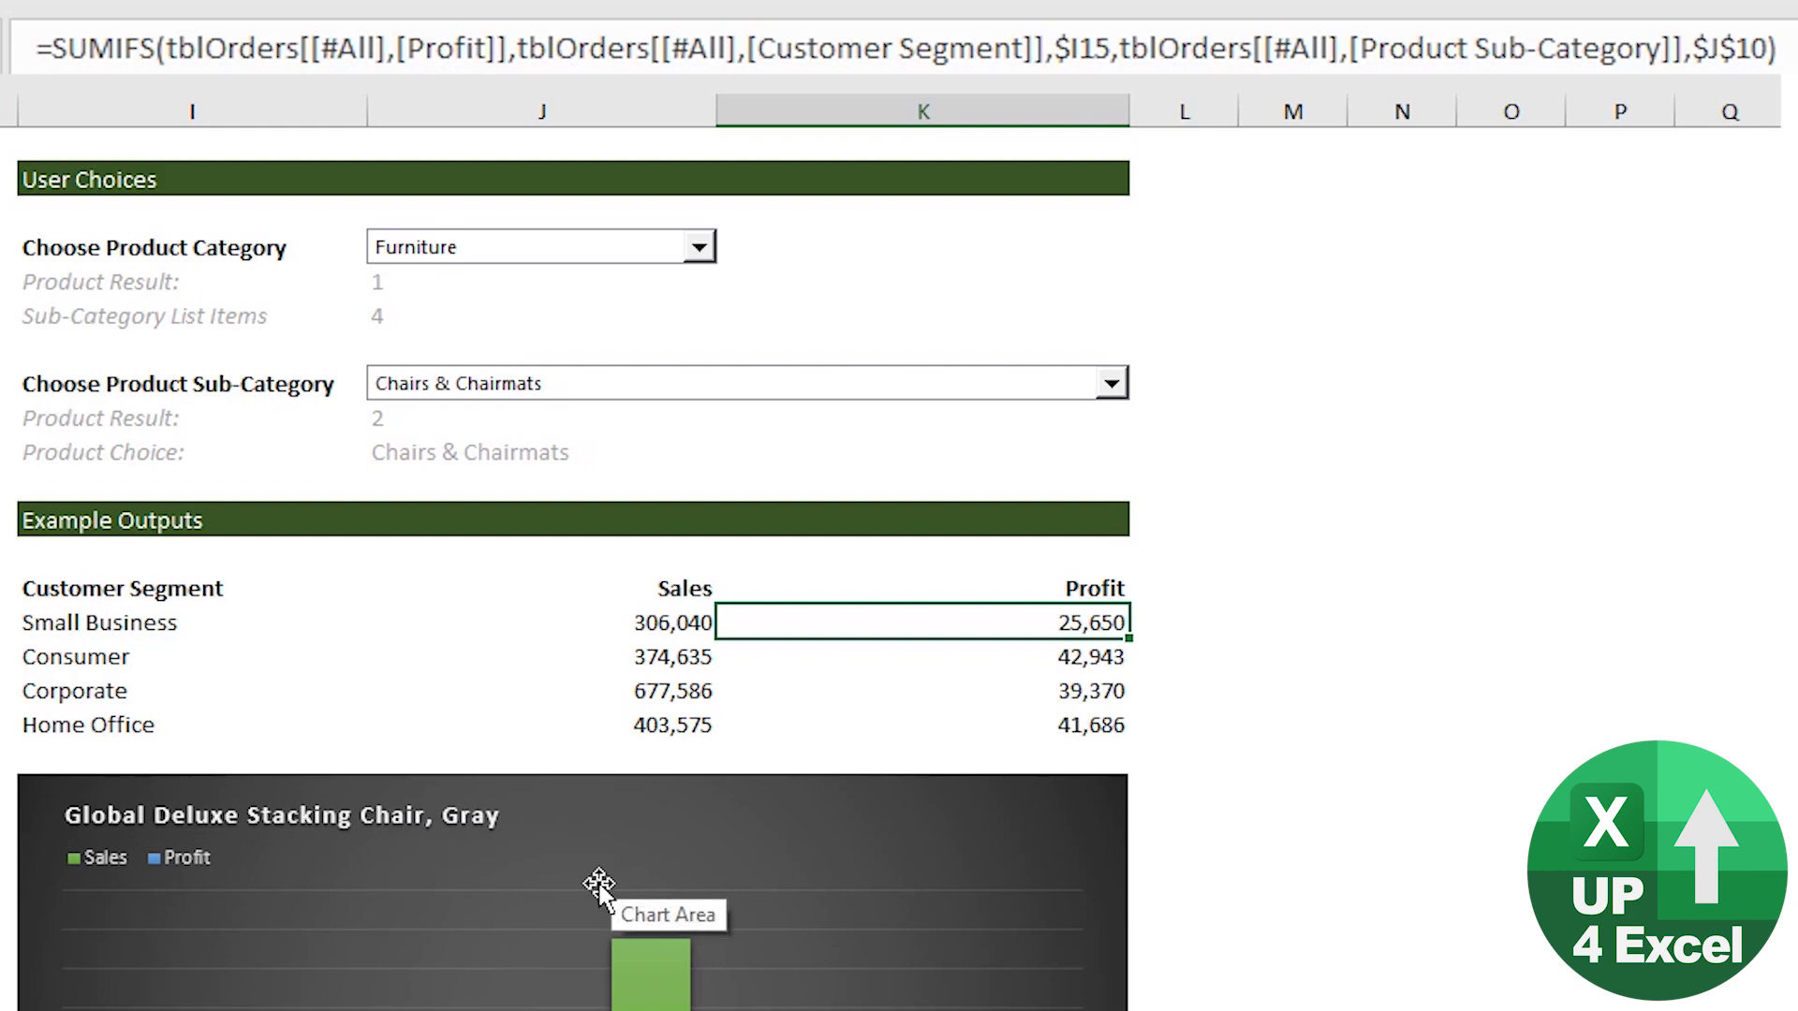
# - Check the chart's source ranges and link its title to the Product Choice cell, 'Short Lists'!$J$10
pyautogui.click(677, 871)
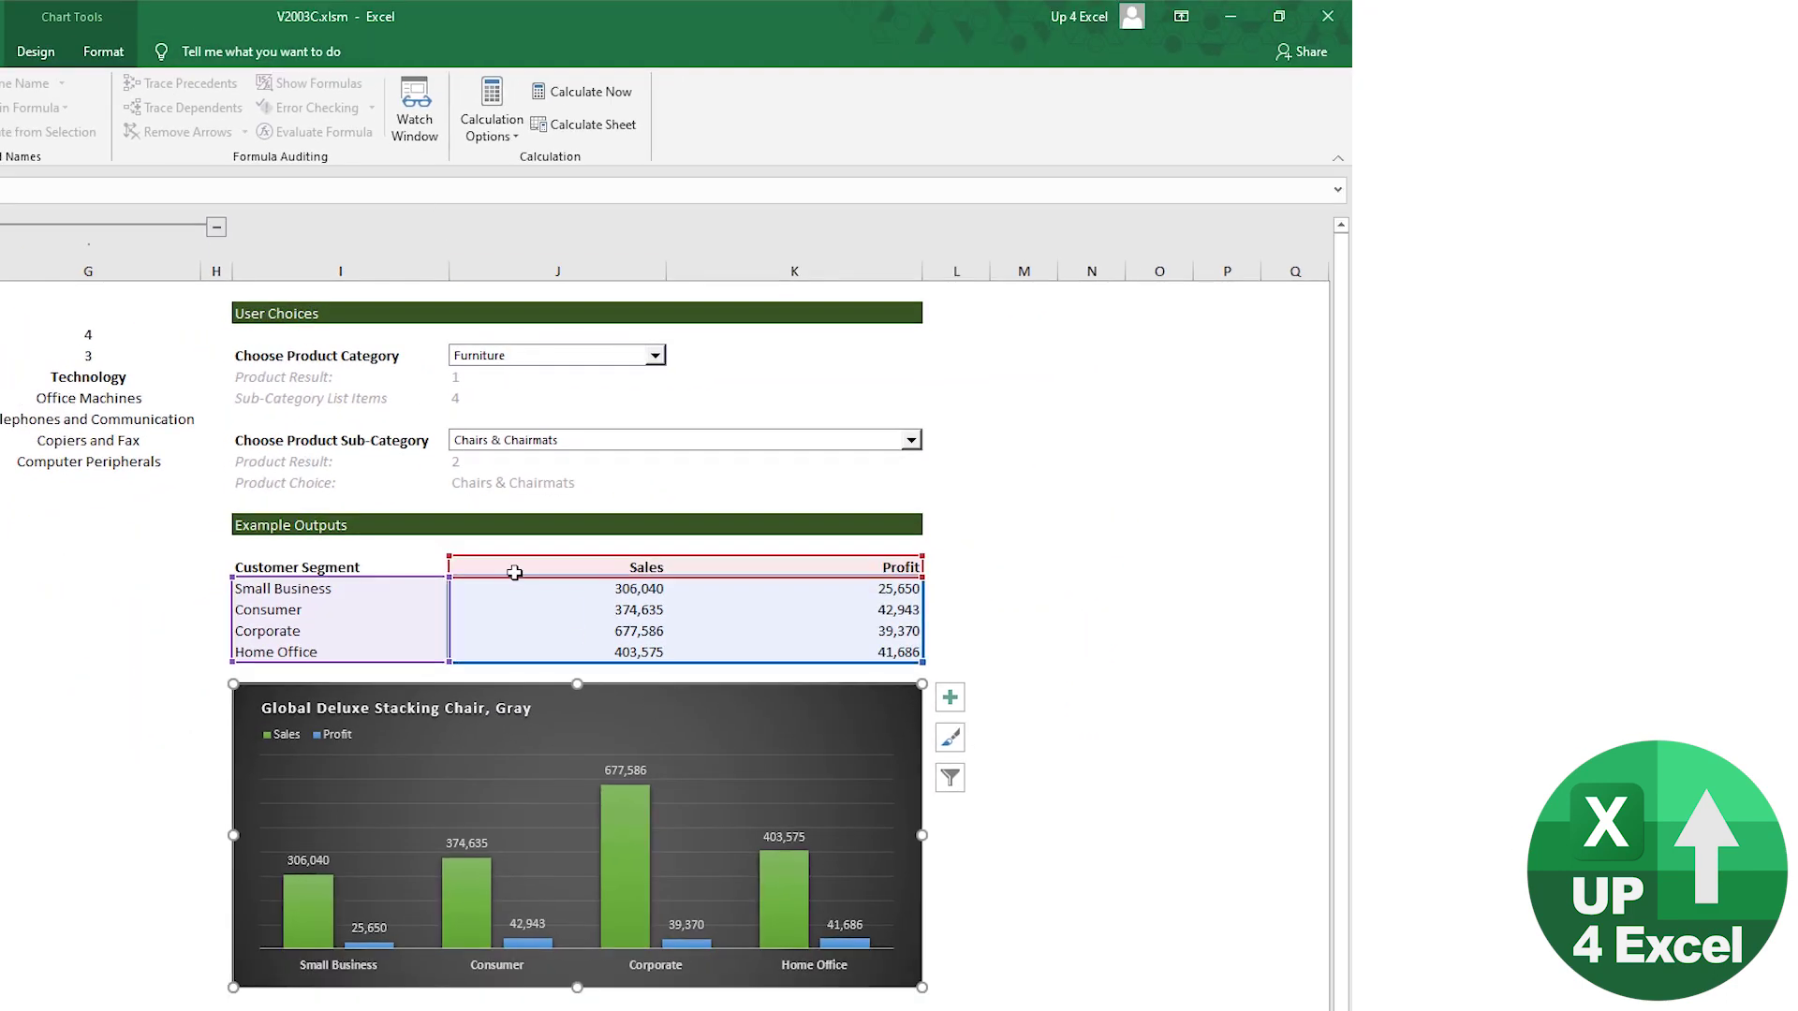
pyautogui.click(40, 54)
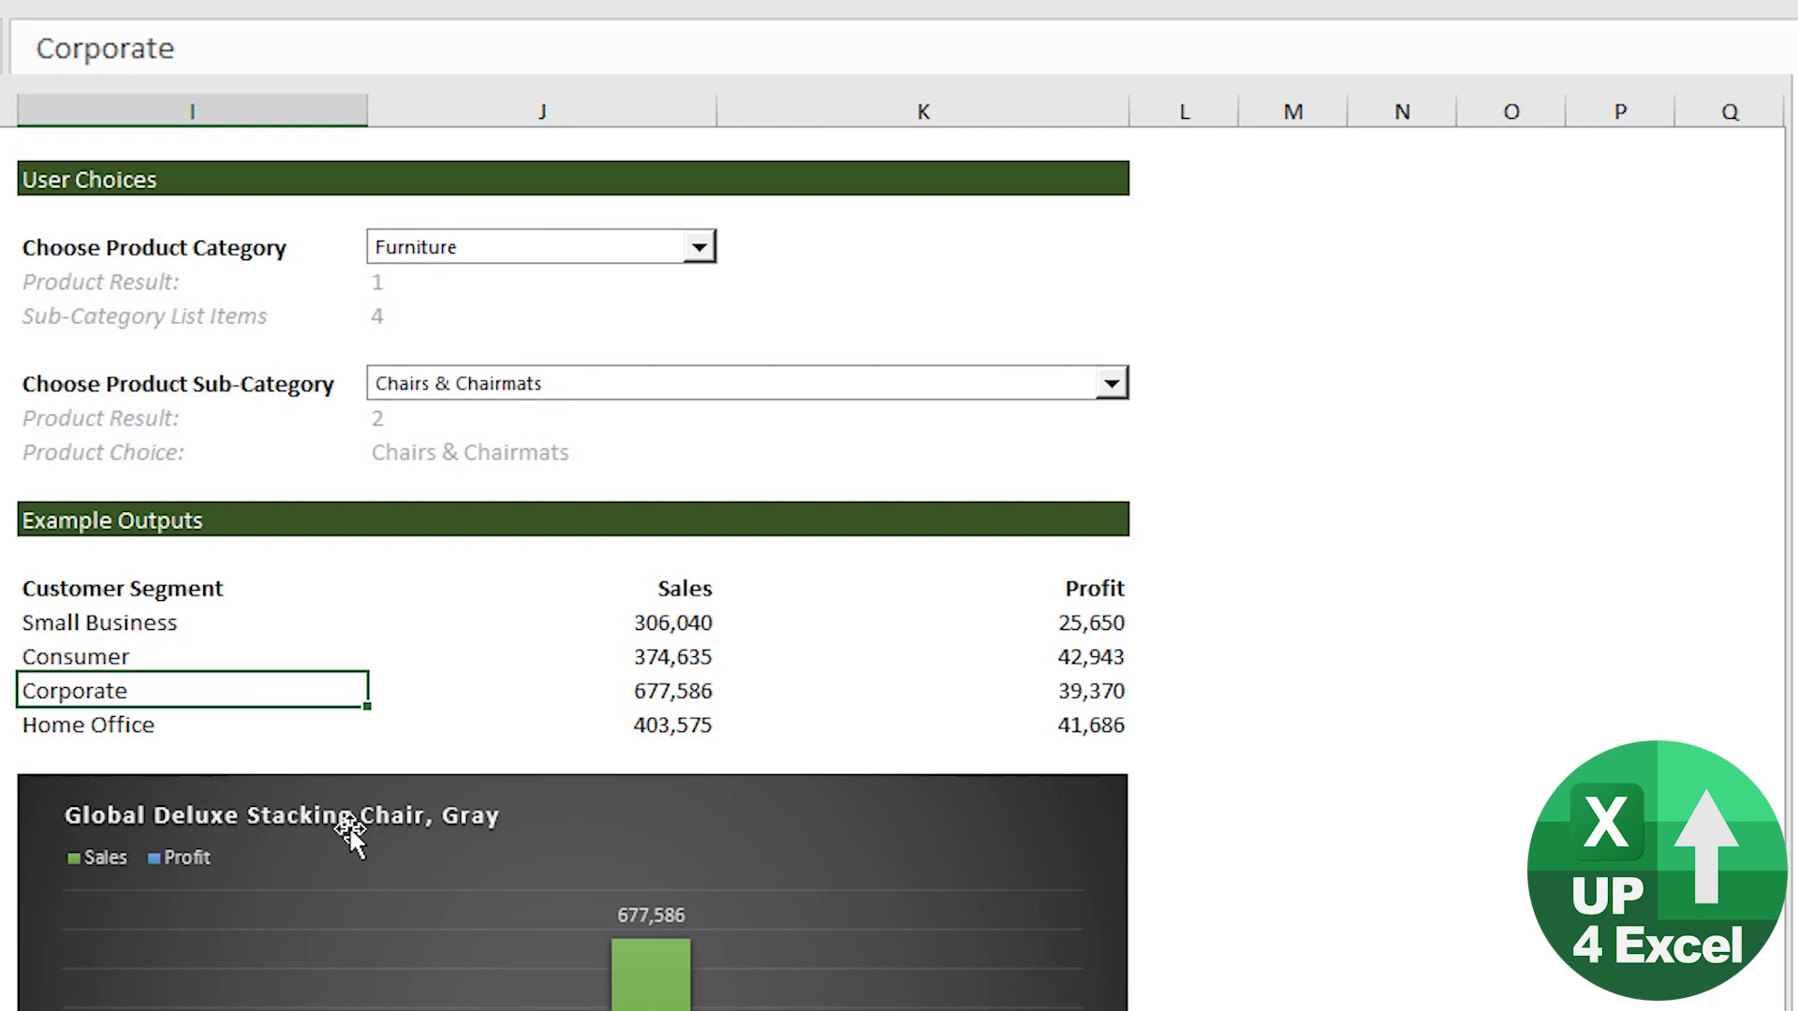
pyautogui.click(348, 822)
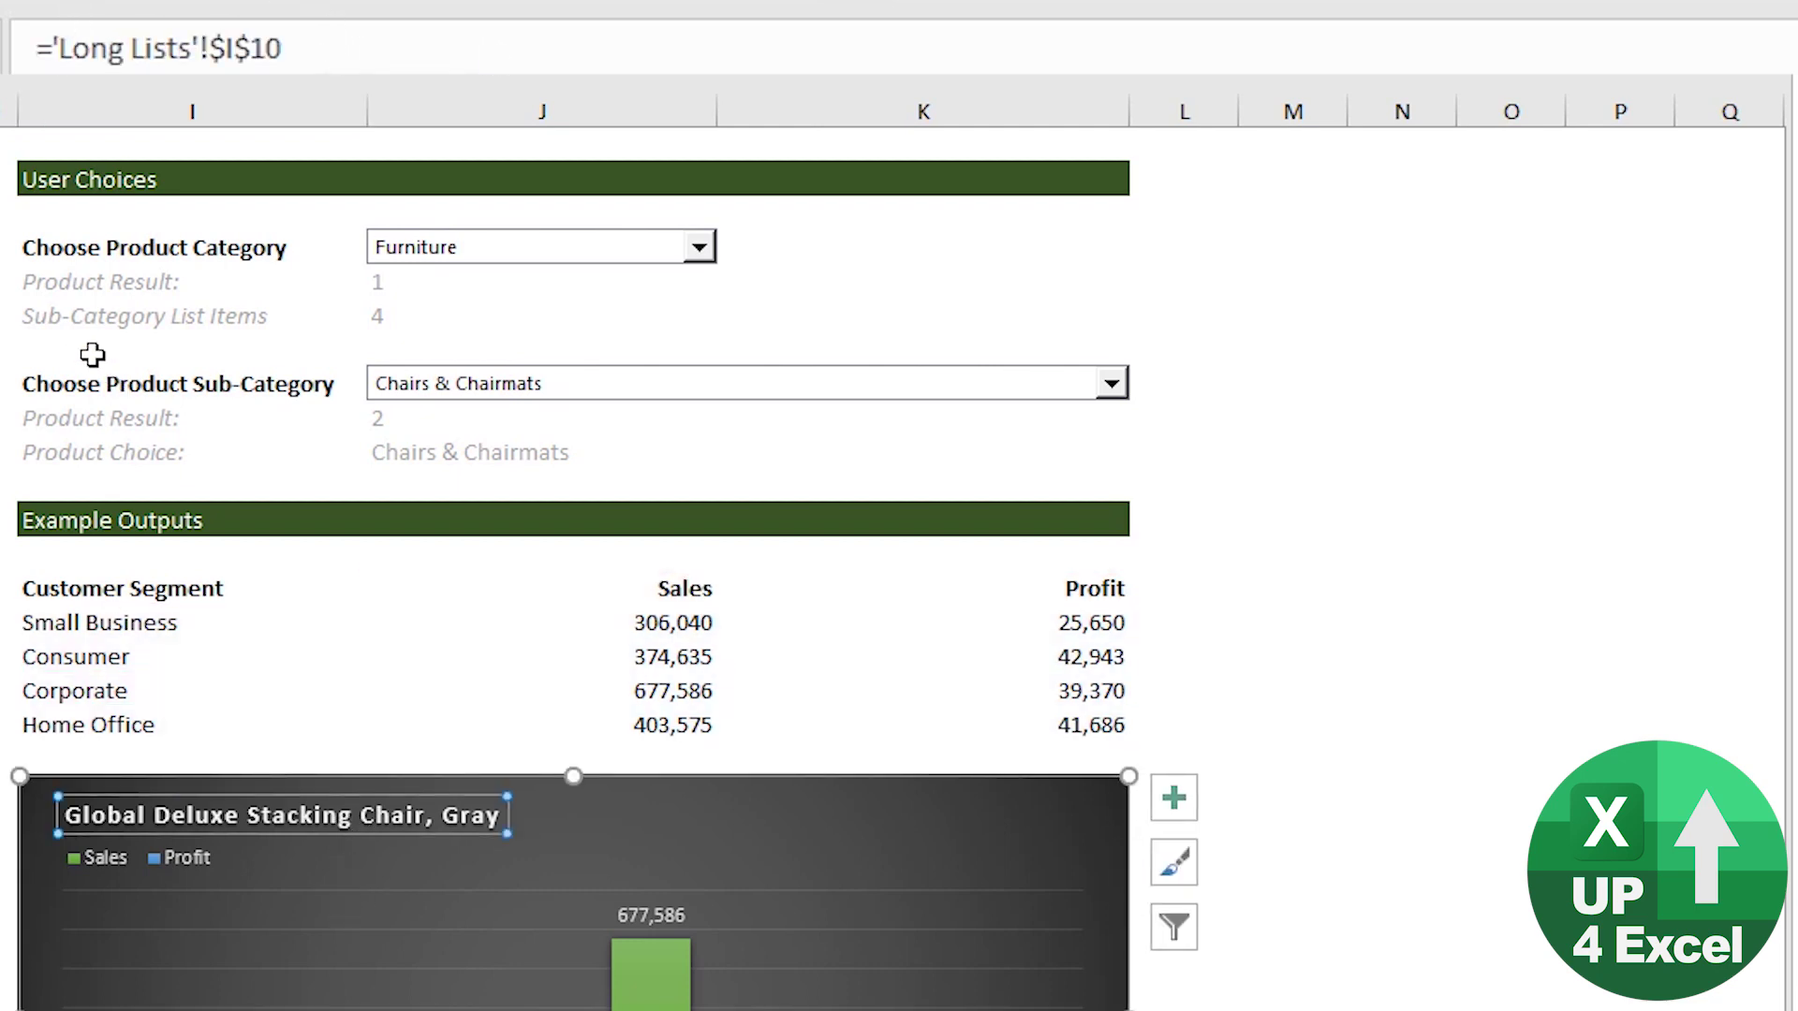
pyautogui.moveTo(321, 53); pyautogui.dragTo(38, 48)
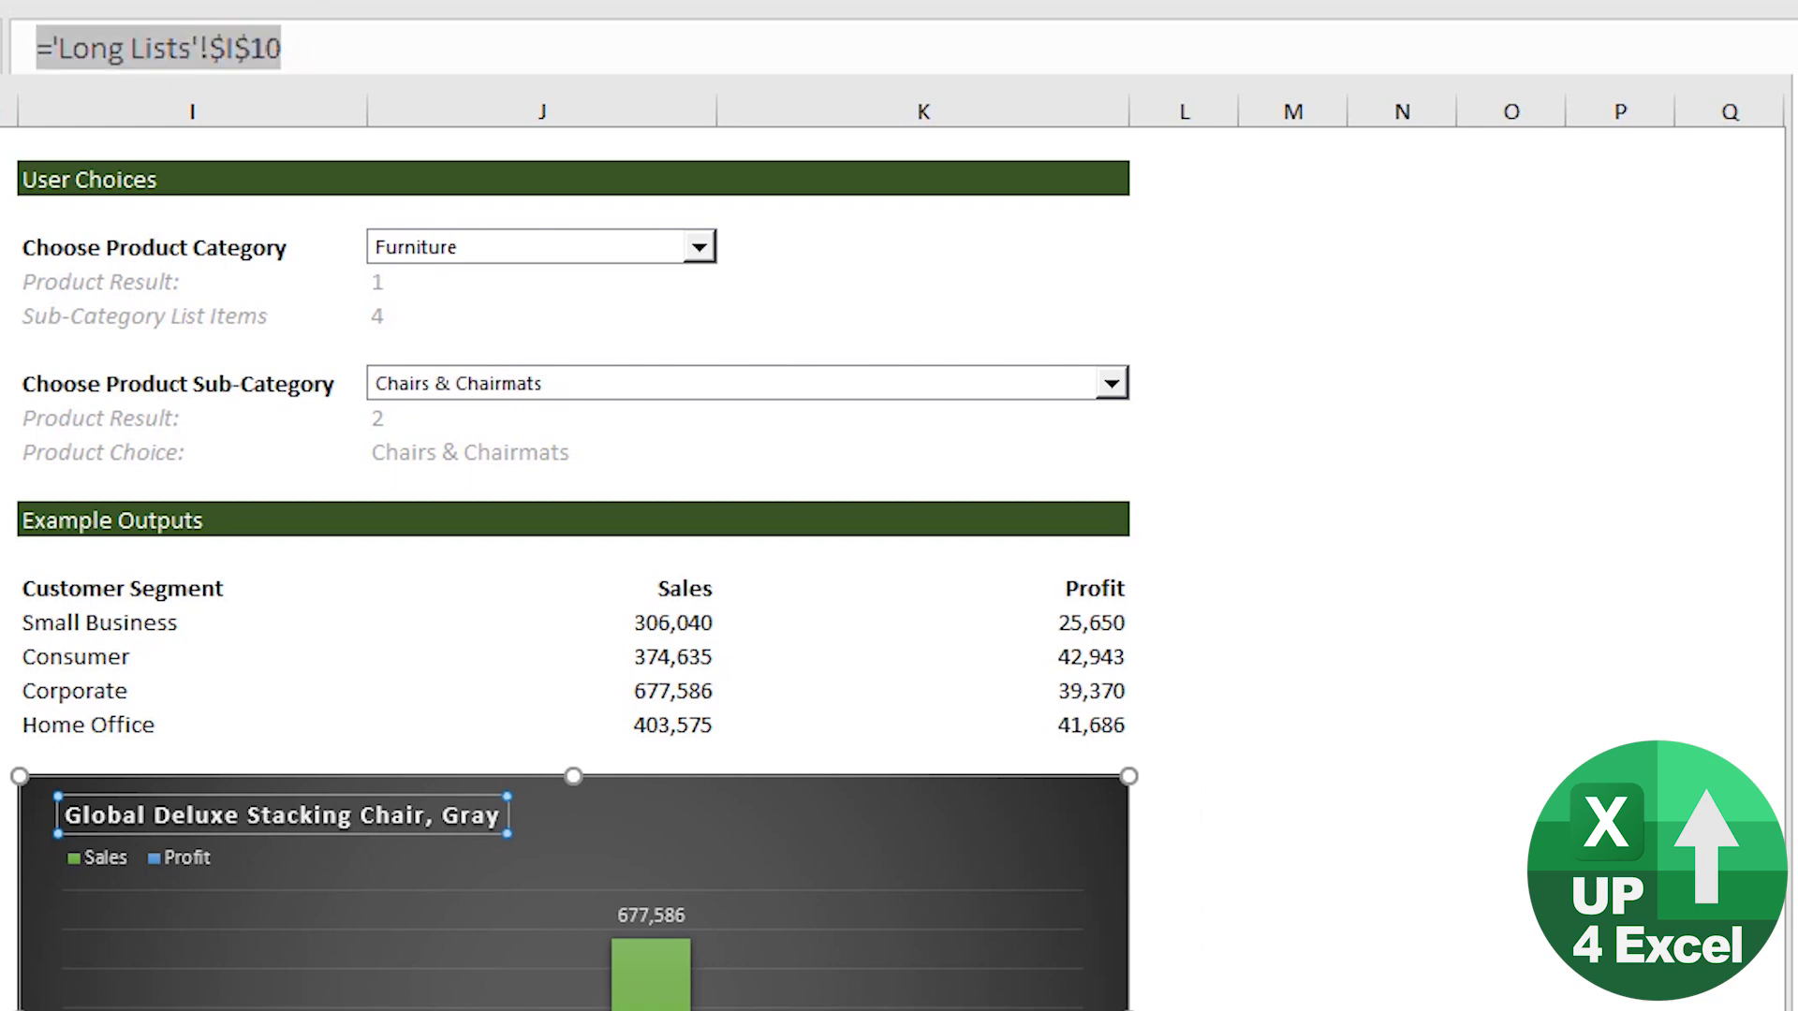
pyautogui.write('=')
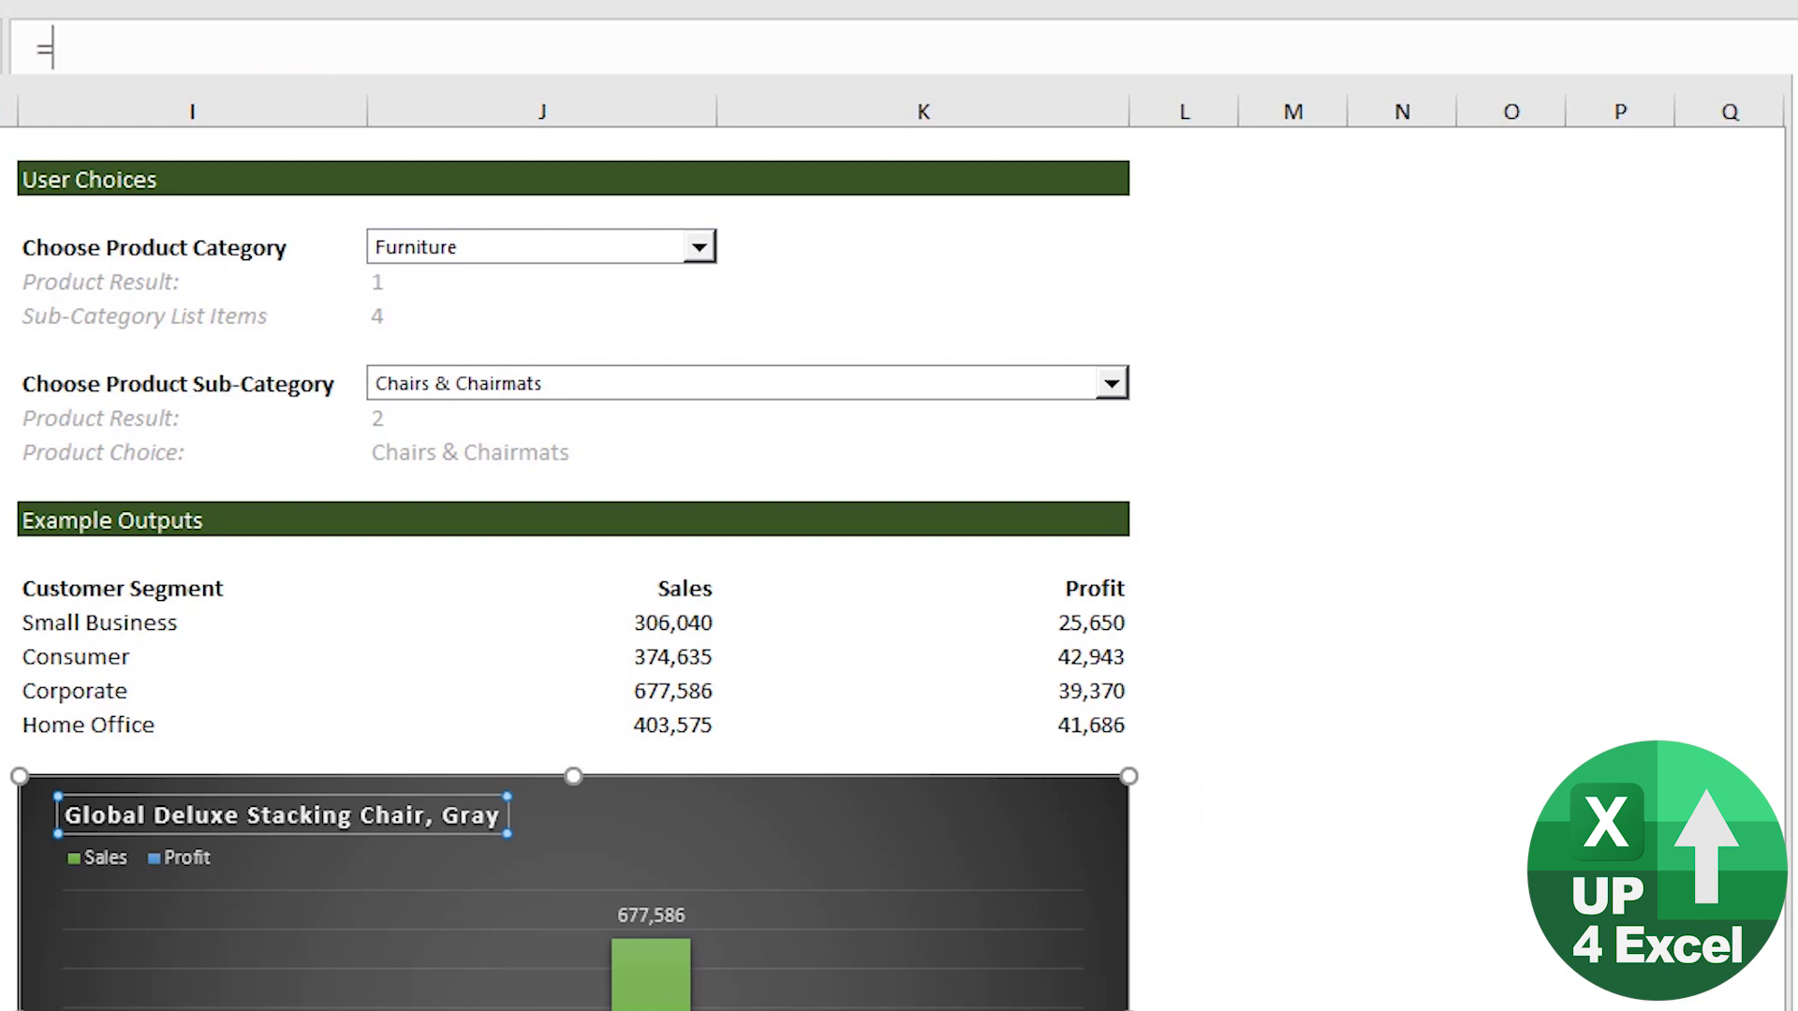
pyautogui.click(436, 456)
pyautogui.press('Return')
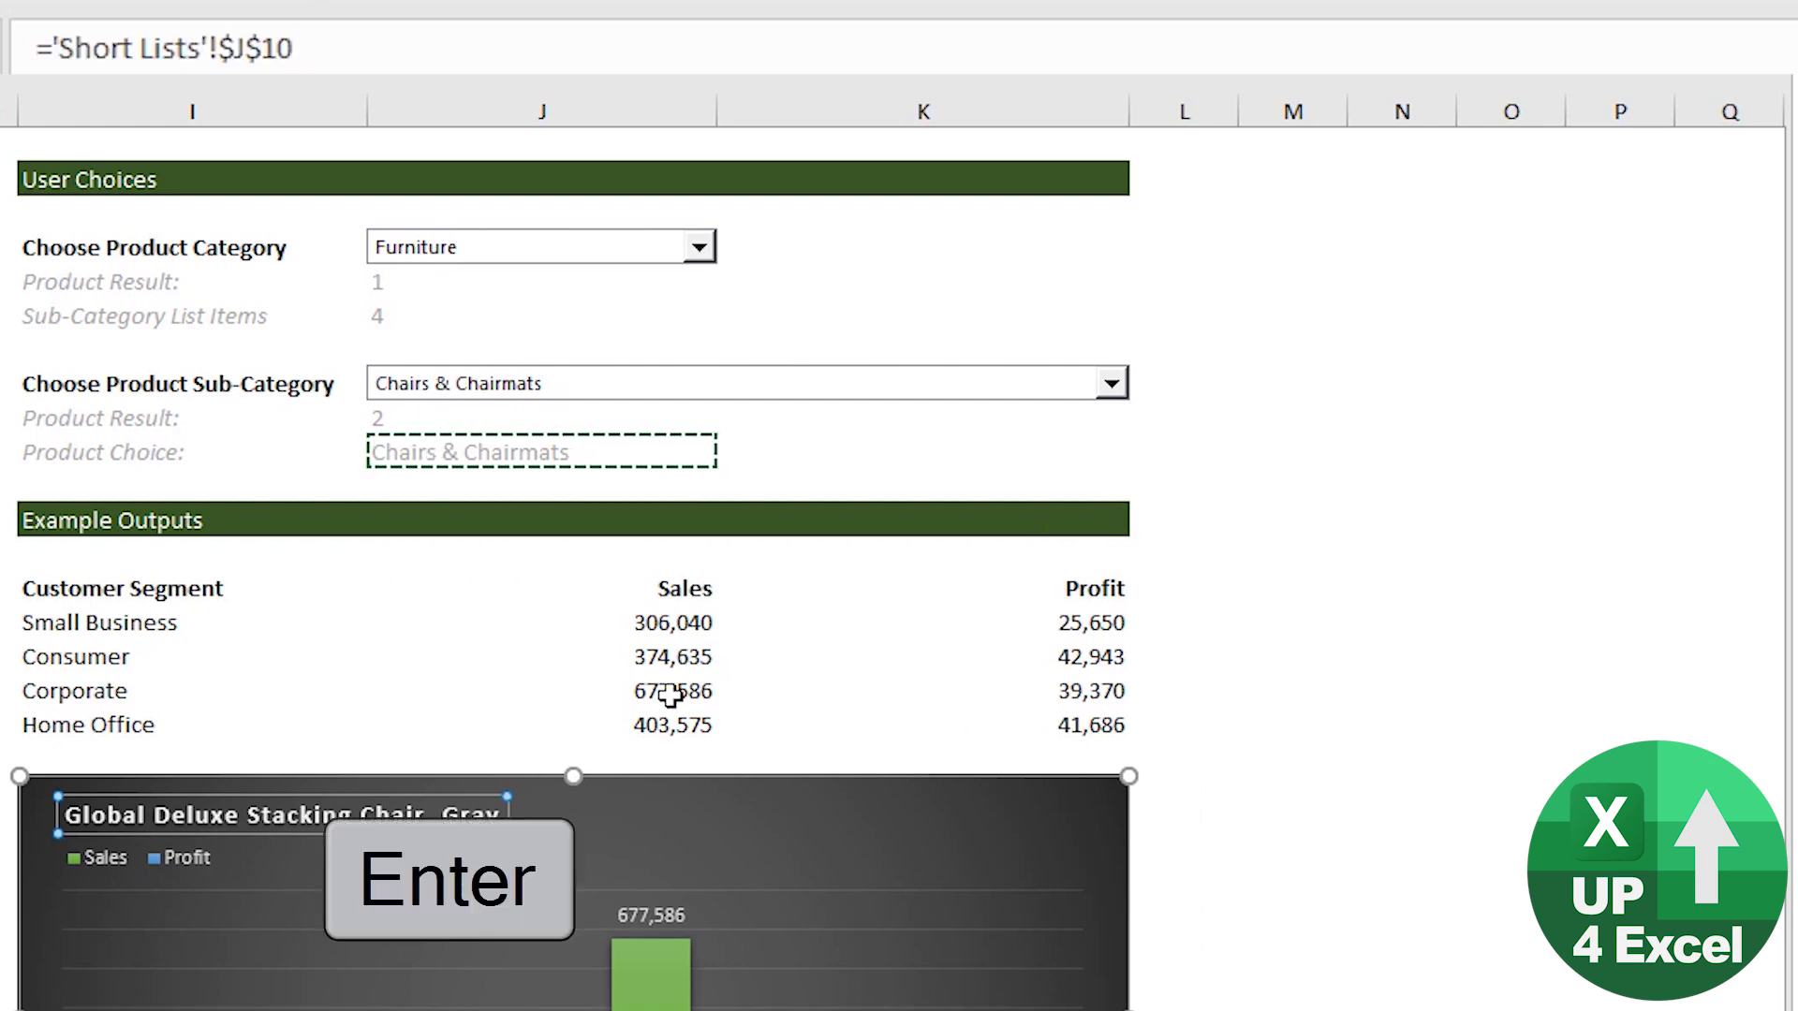
pyautogui.click(635, 592)
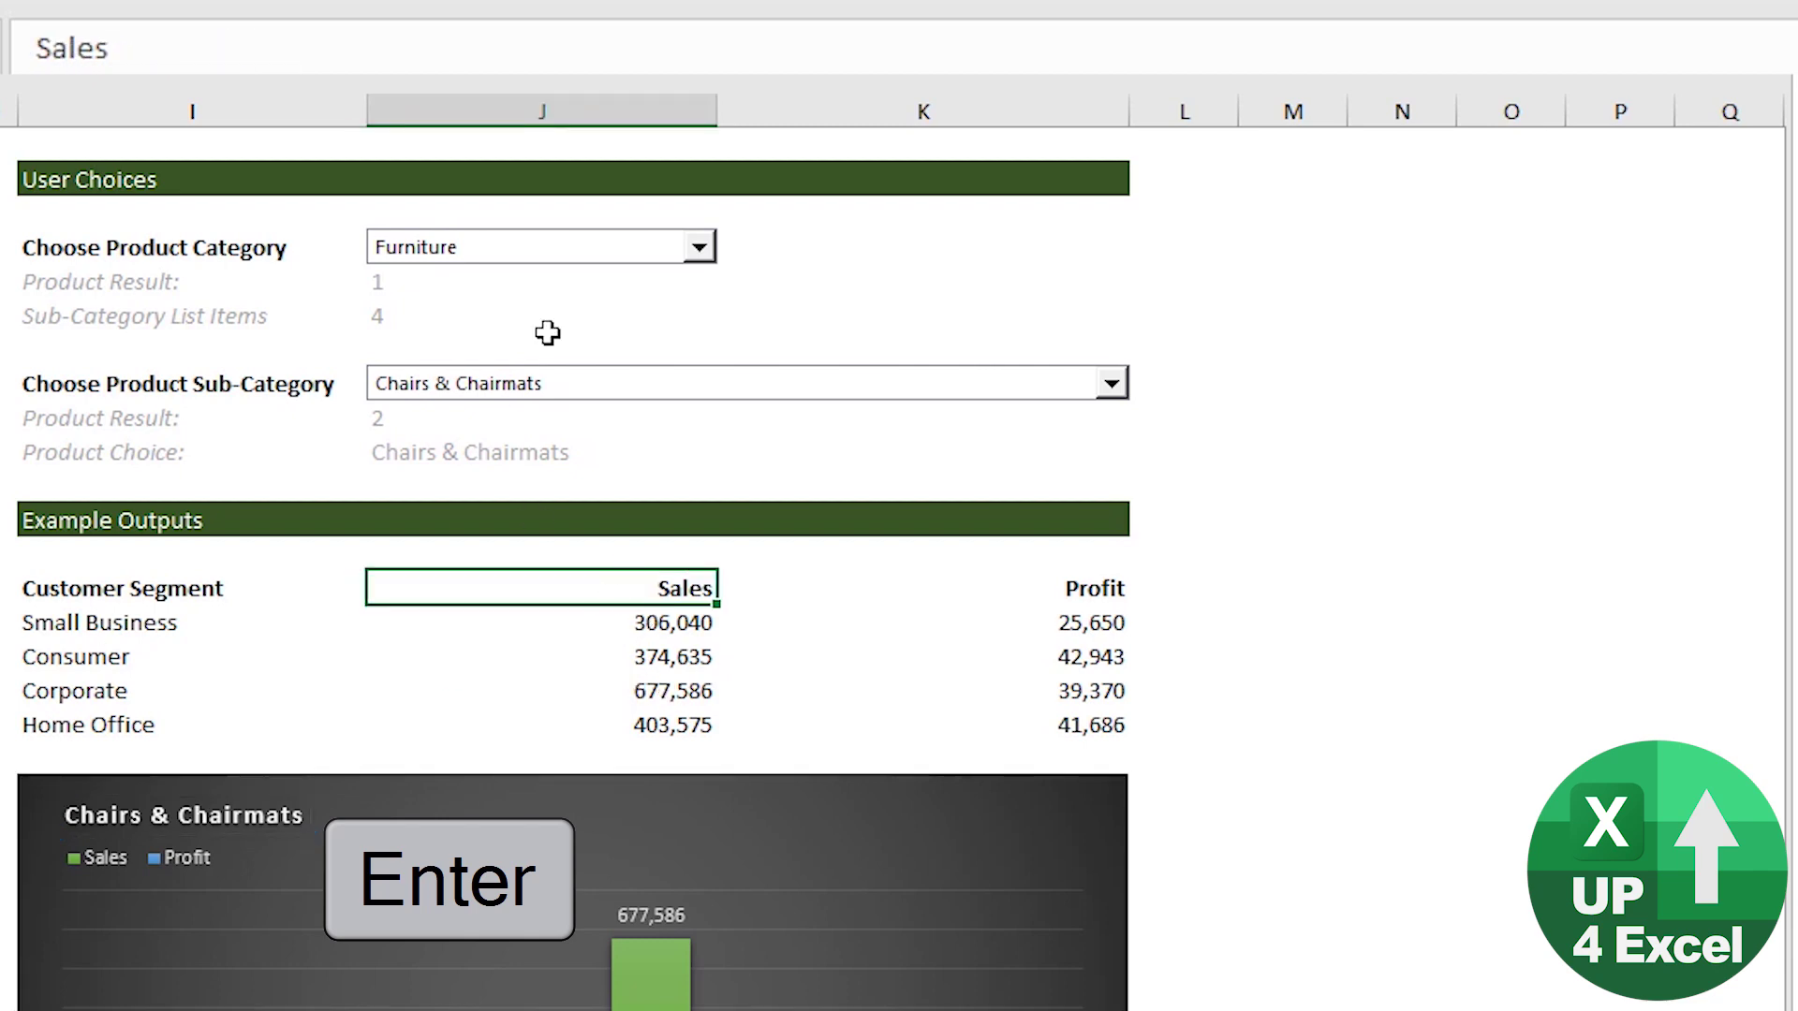
# - Choose Office Furnishings as the product sub-category to test the linked chart title
pyautogui.click(621, 385)
pyautogui.click(575, 477)
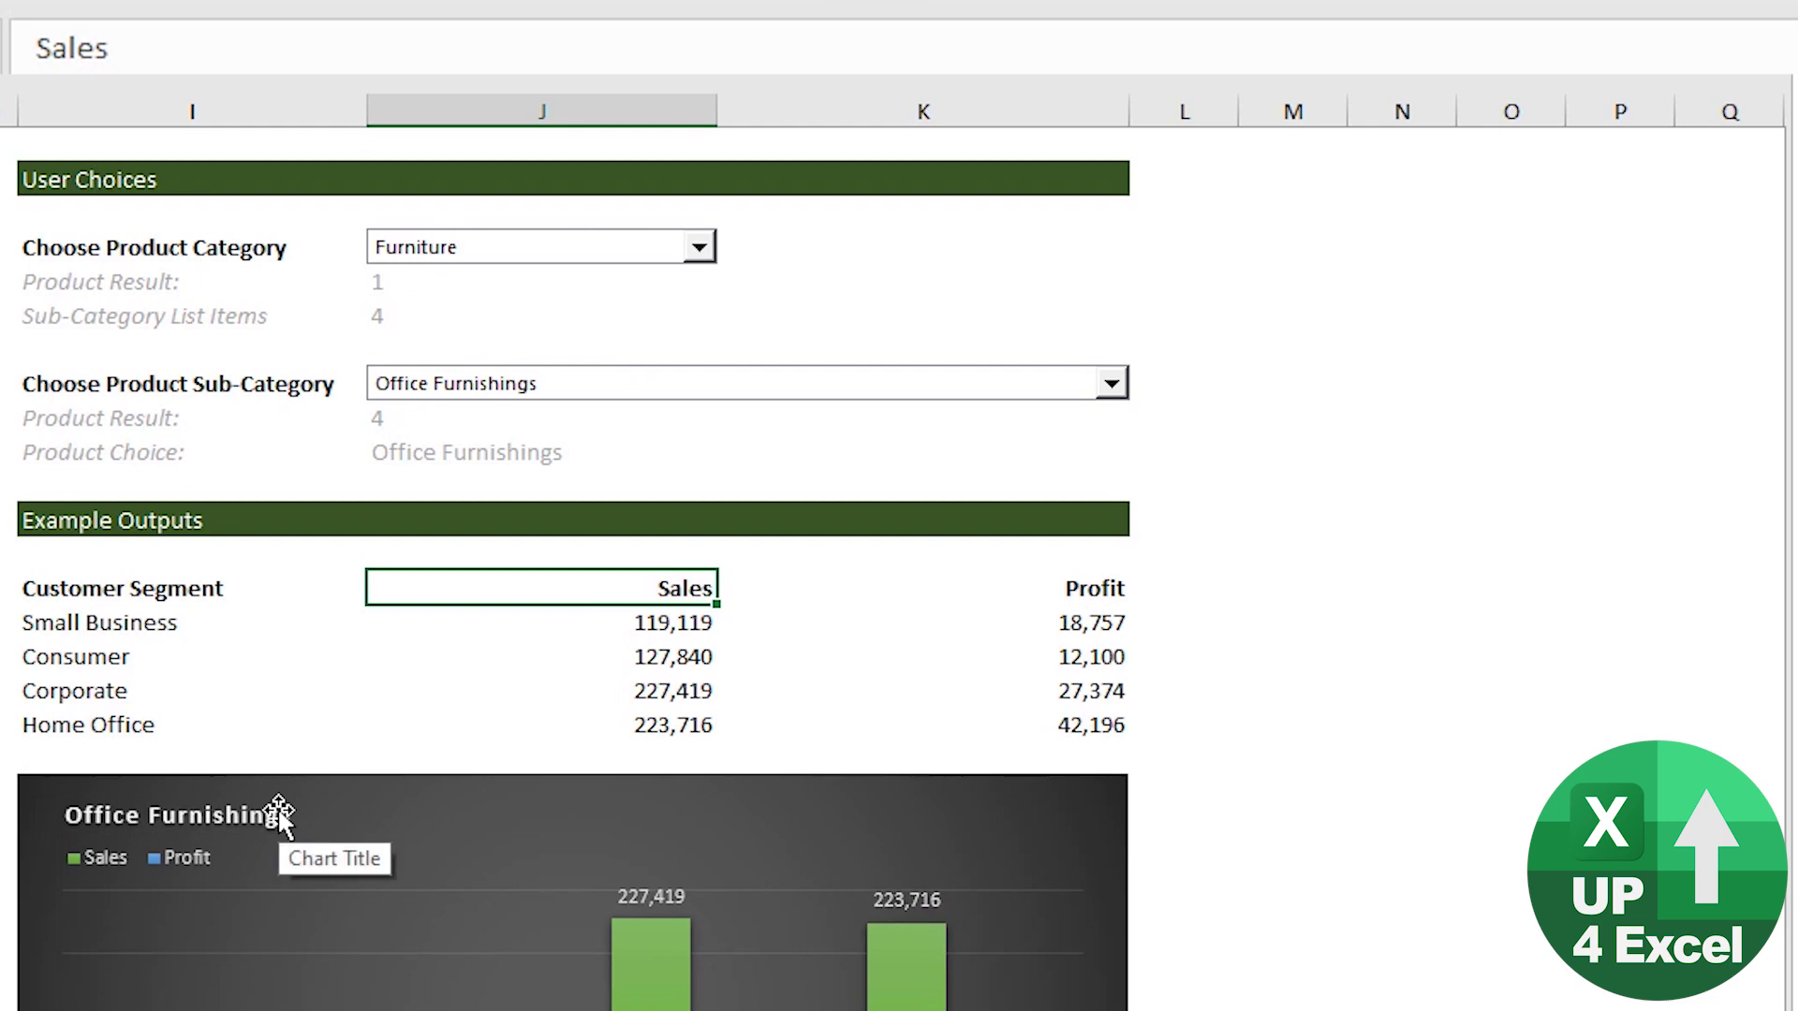
# - Examine the OFFSET formula in the Product Choice cell, tracing its references to D5 and both Product Result cells
pyautogui.click(434, 453)
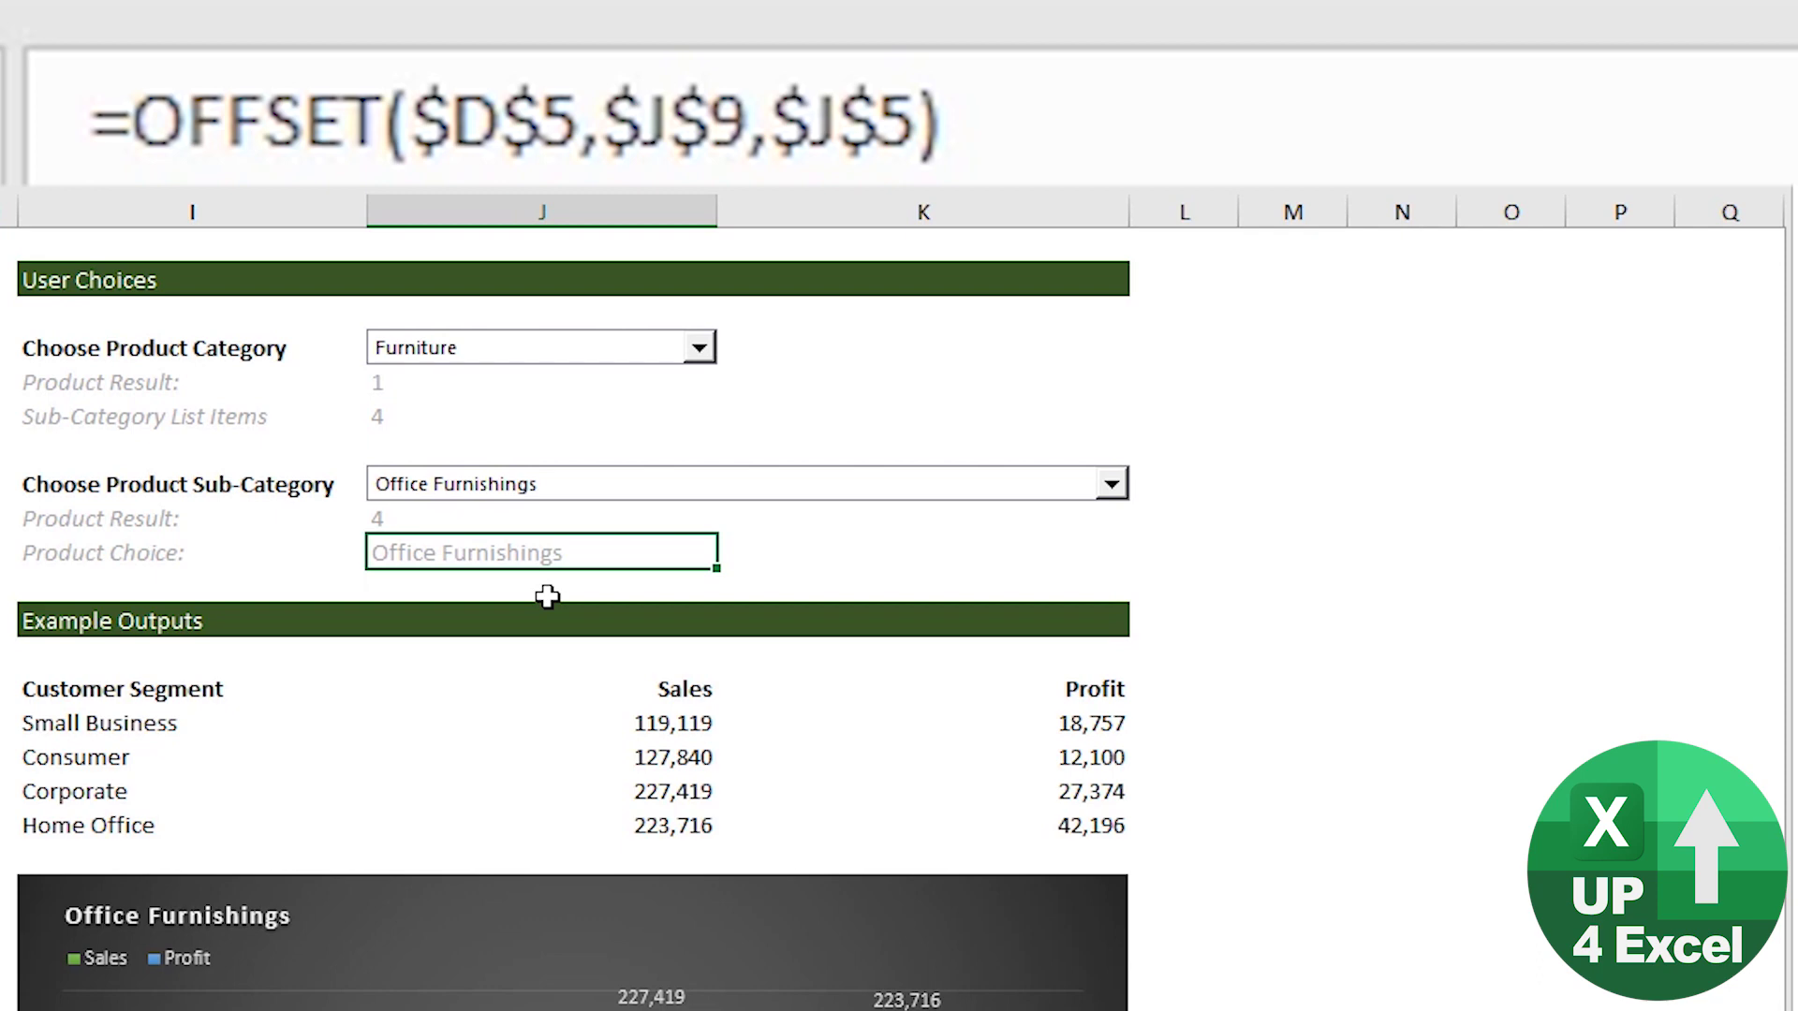
pyautogui.click(440, 520)
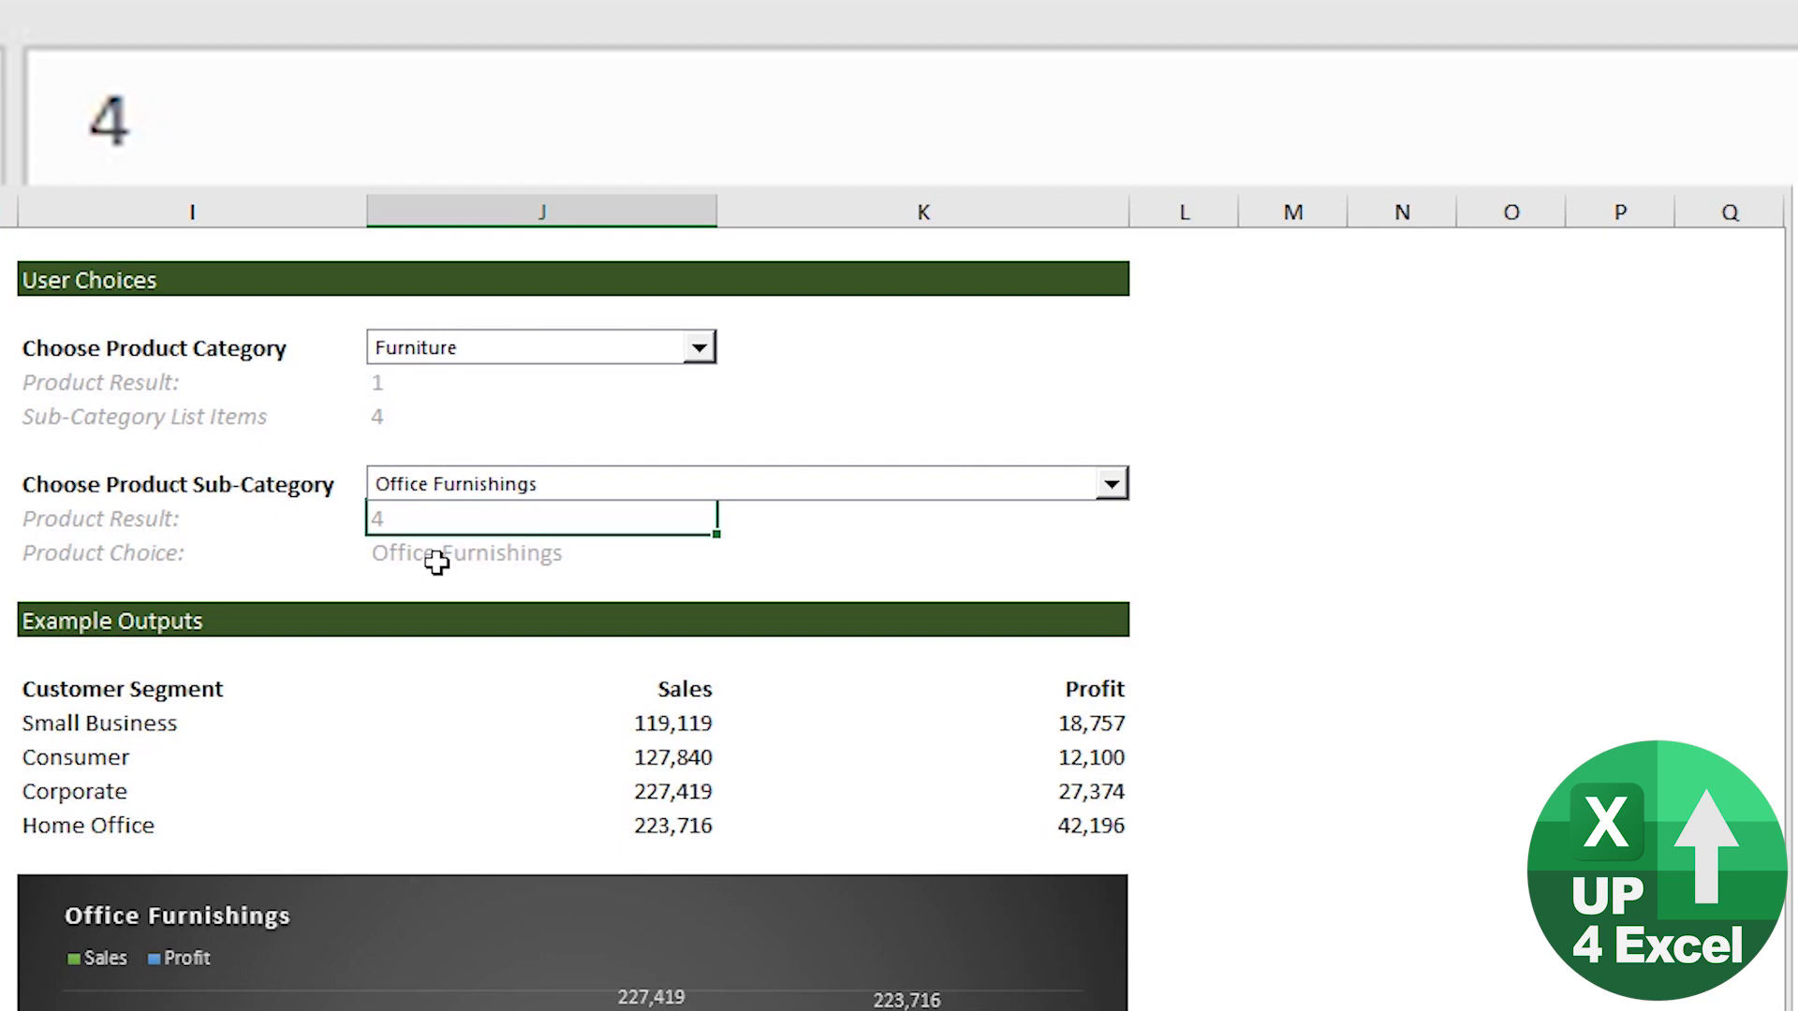
pyautogui.click(436, 560)
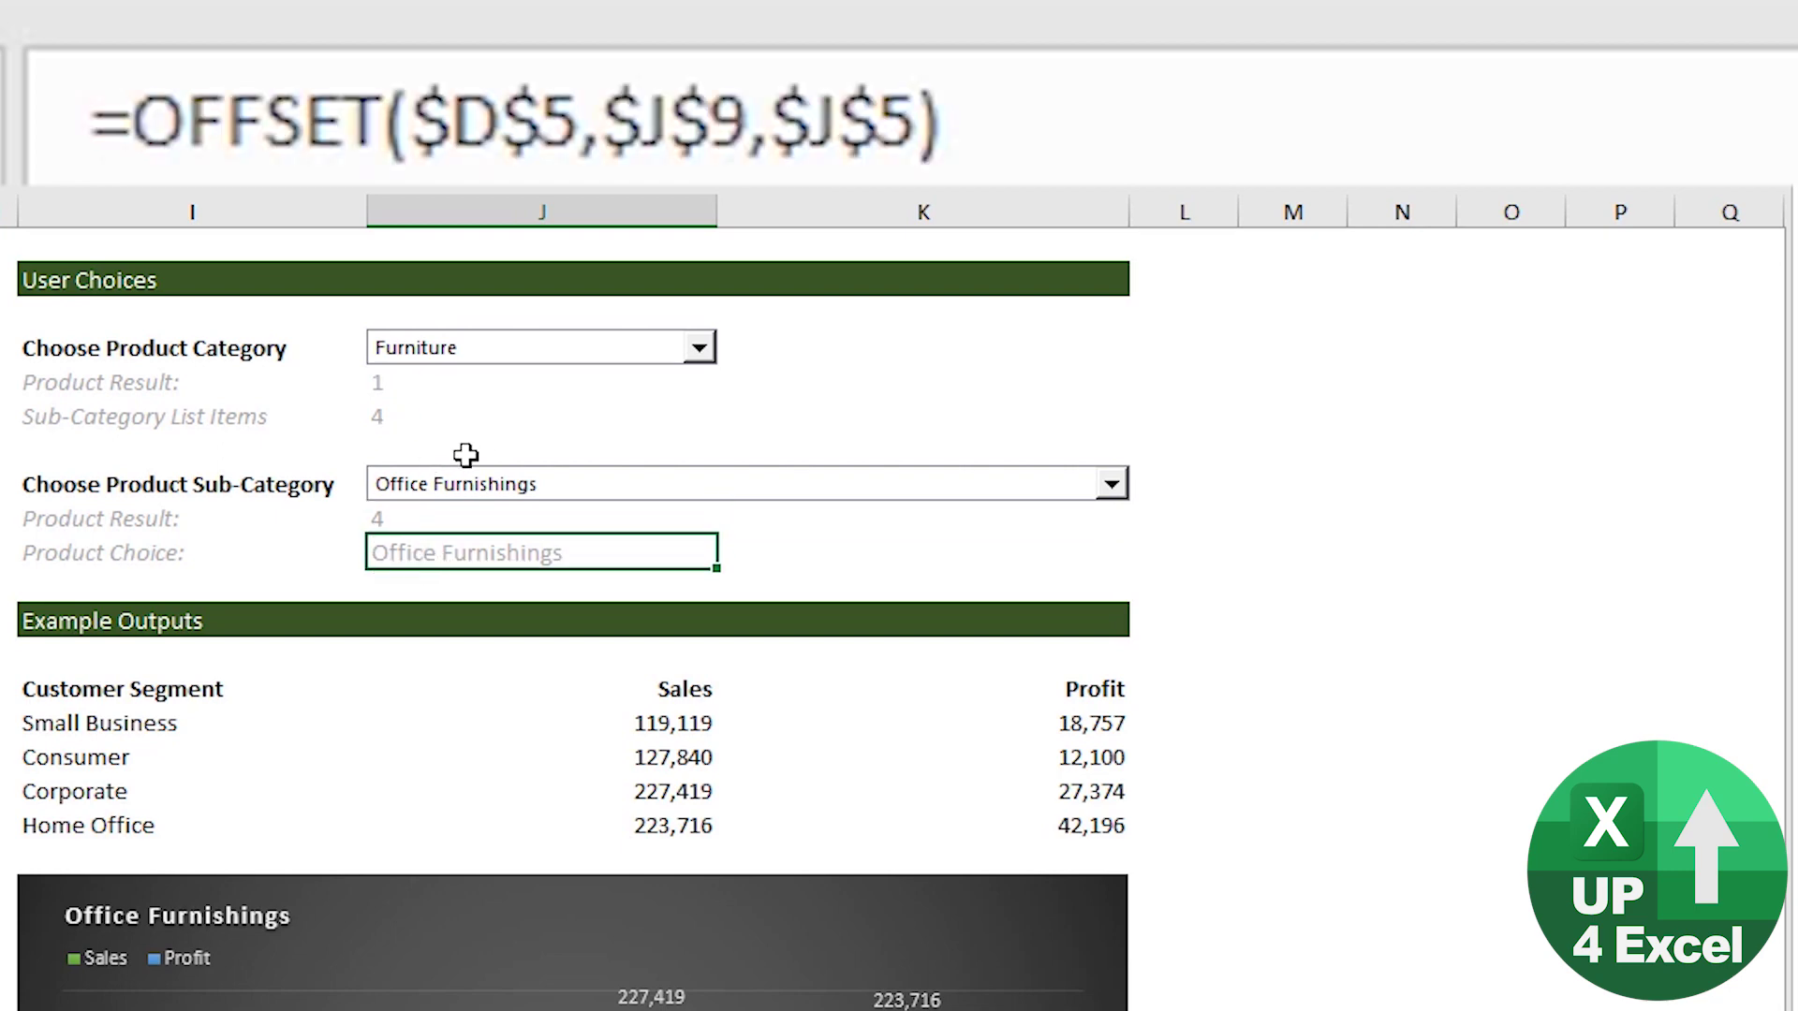
pyautogui.click(413, 521)
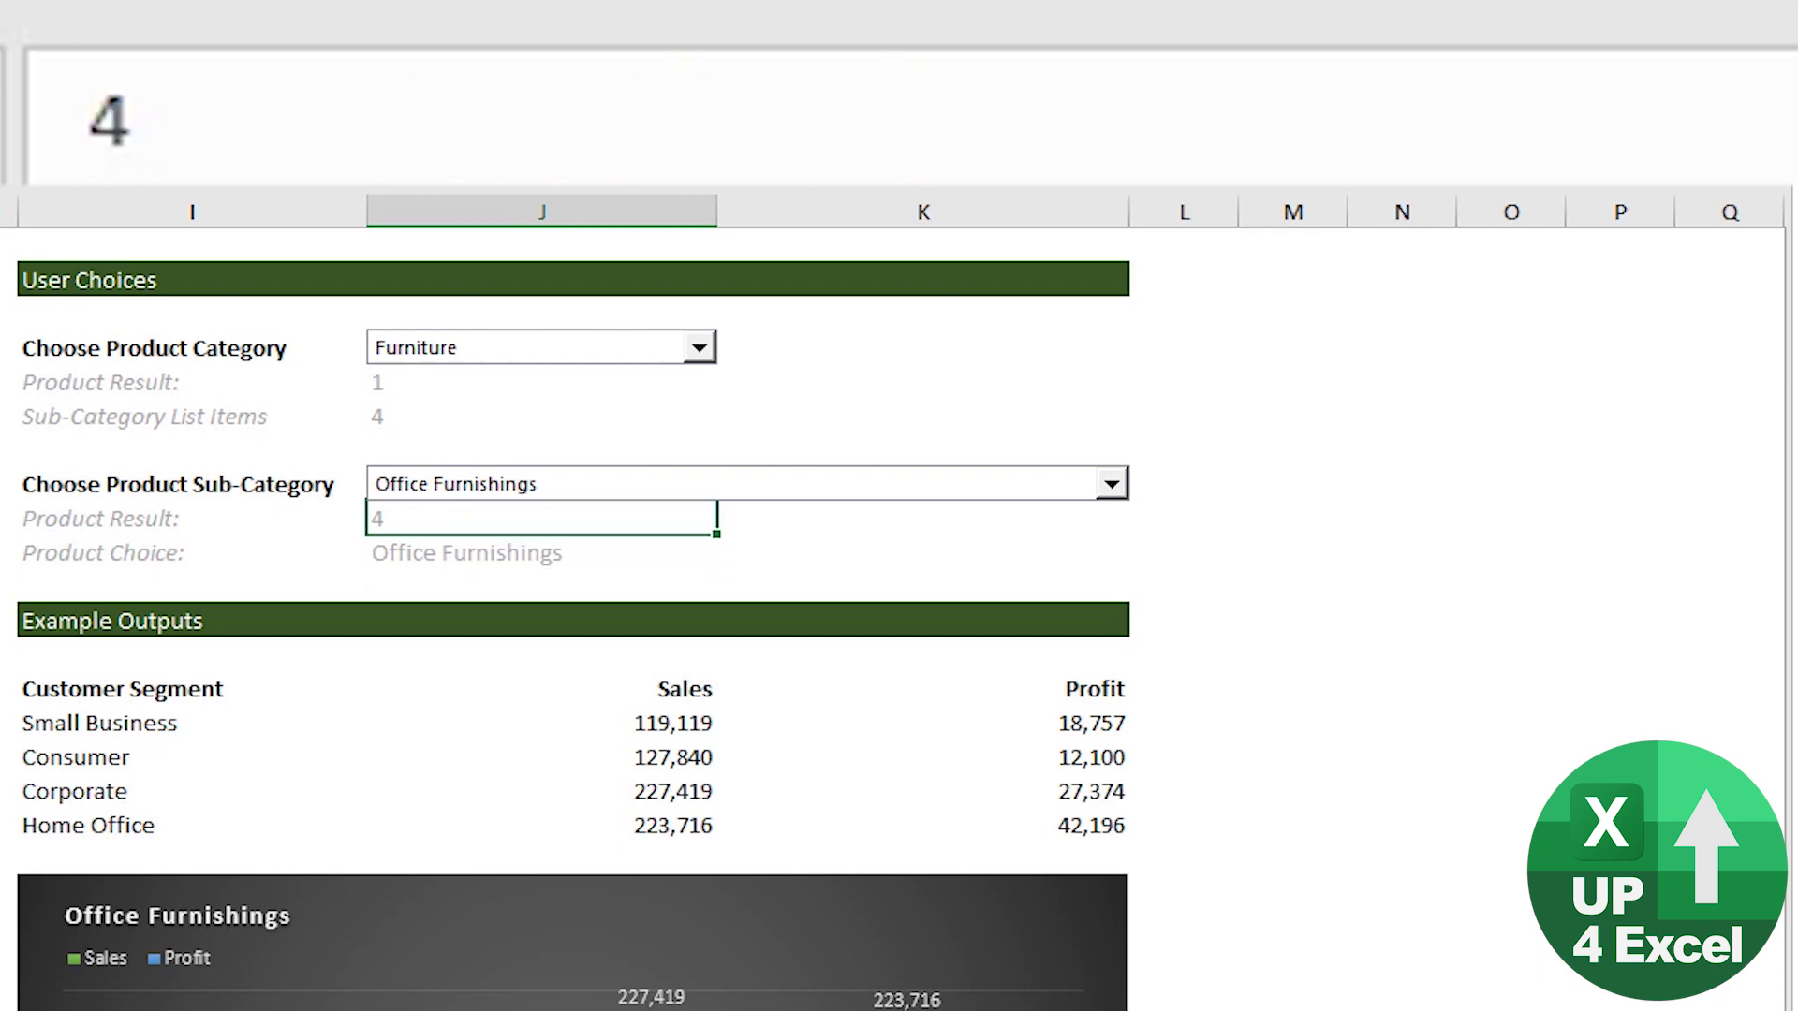
pyautogui.click(441, 560)
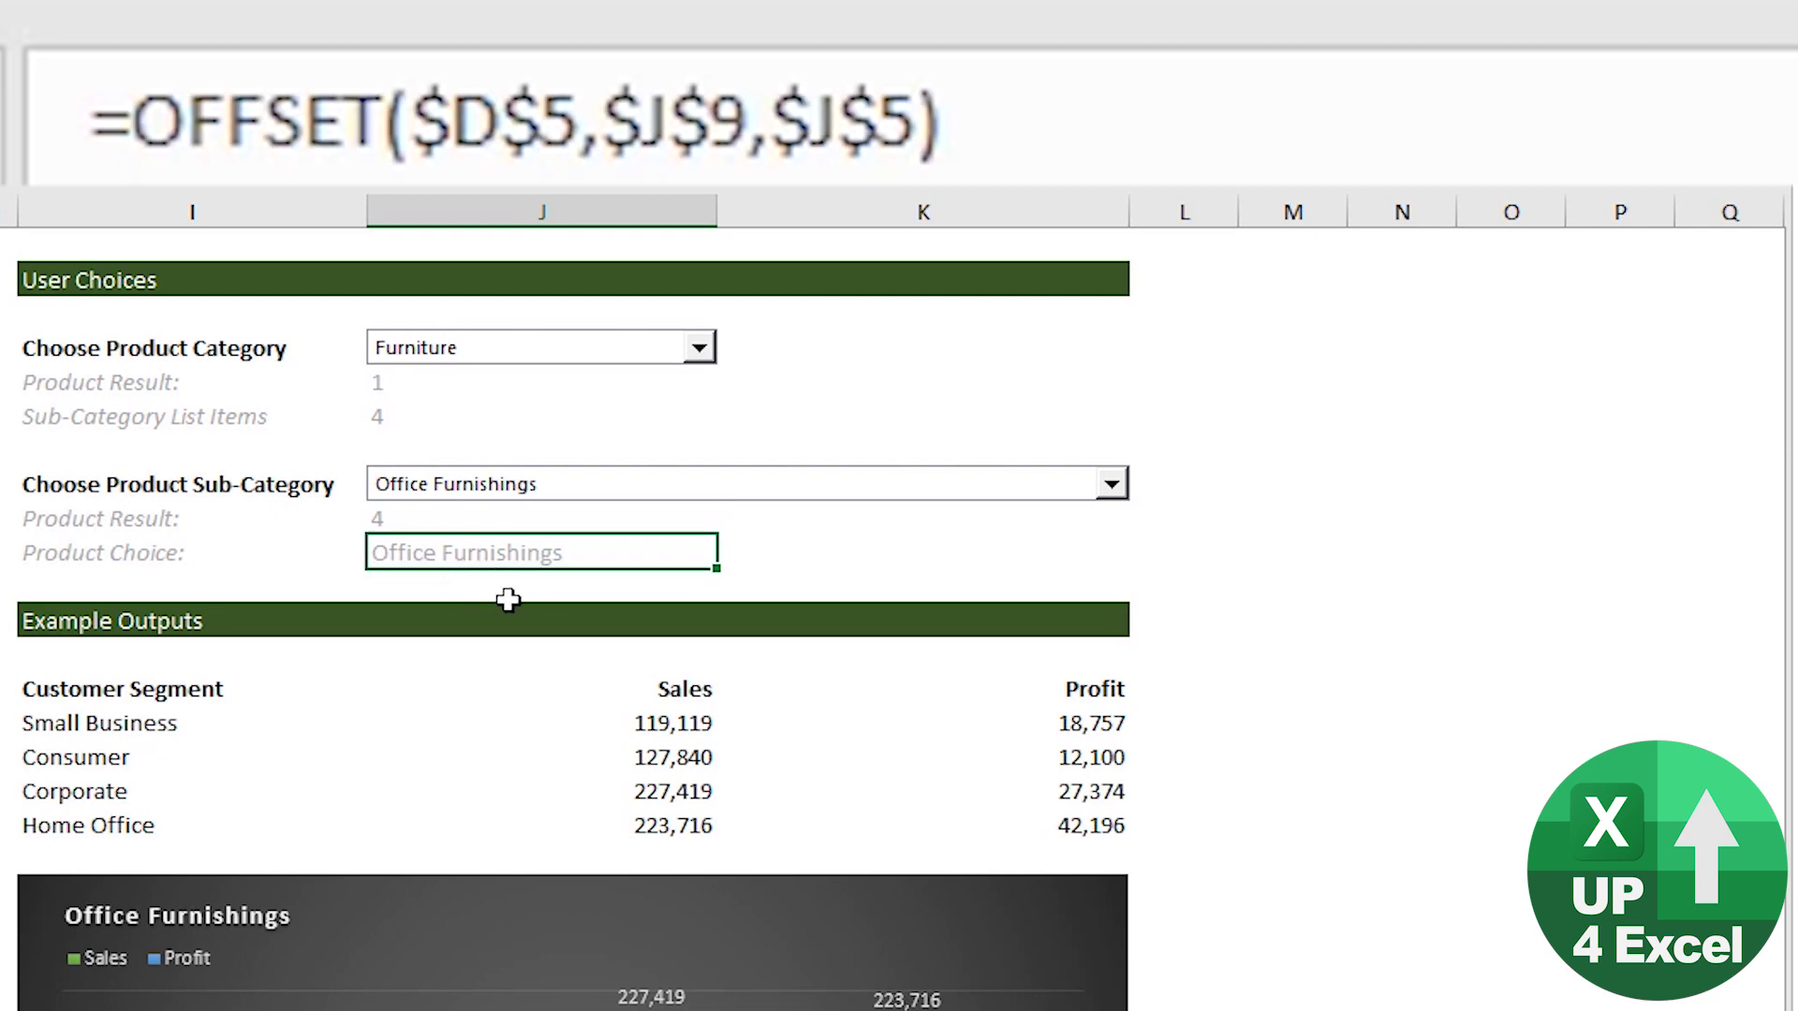
pyautogui.press('F2')
pyautogui.scroll(-3, 506, 598)
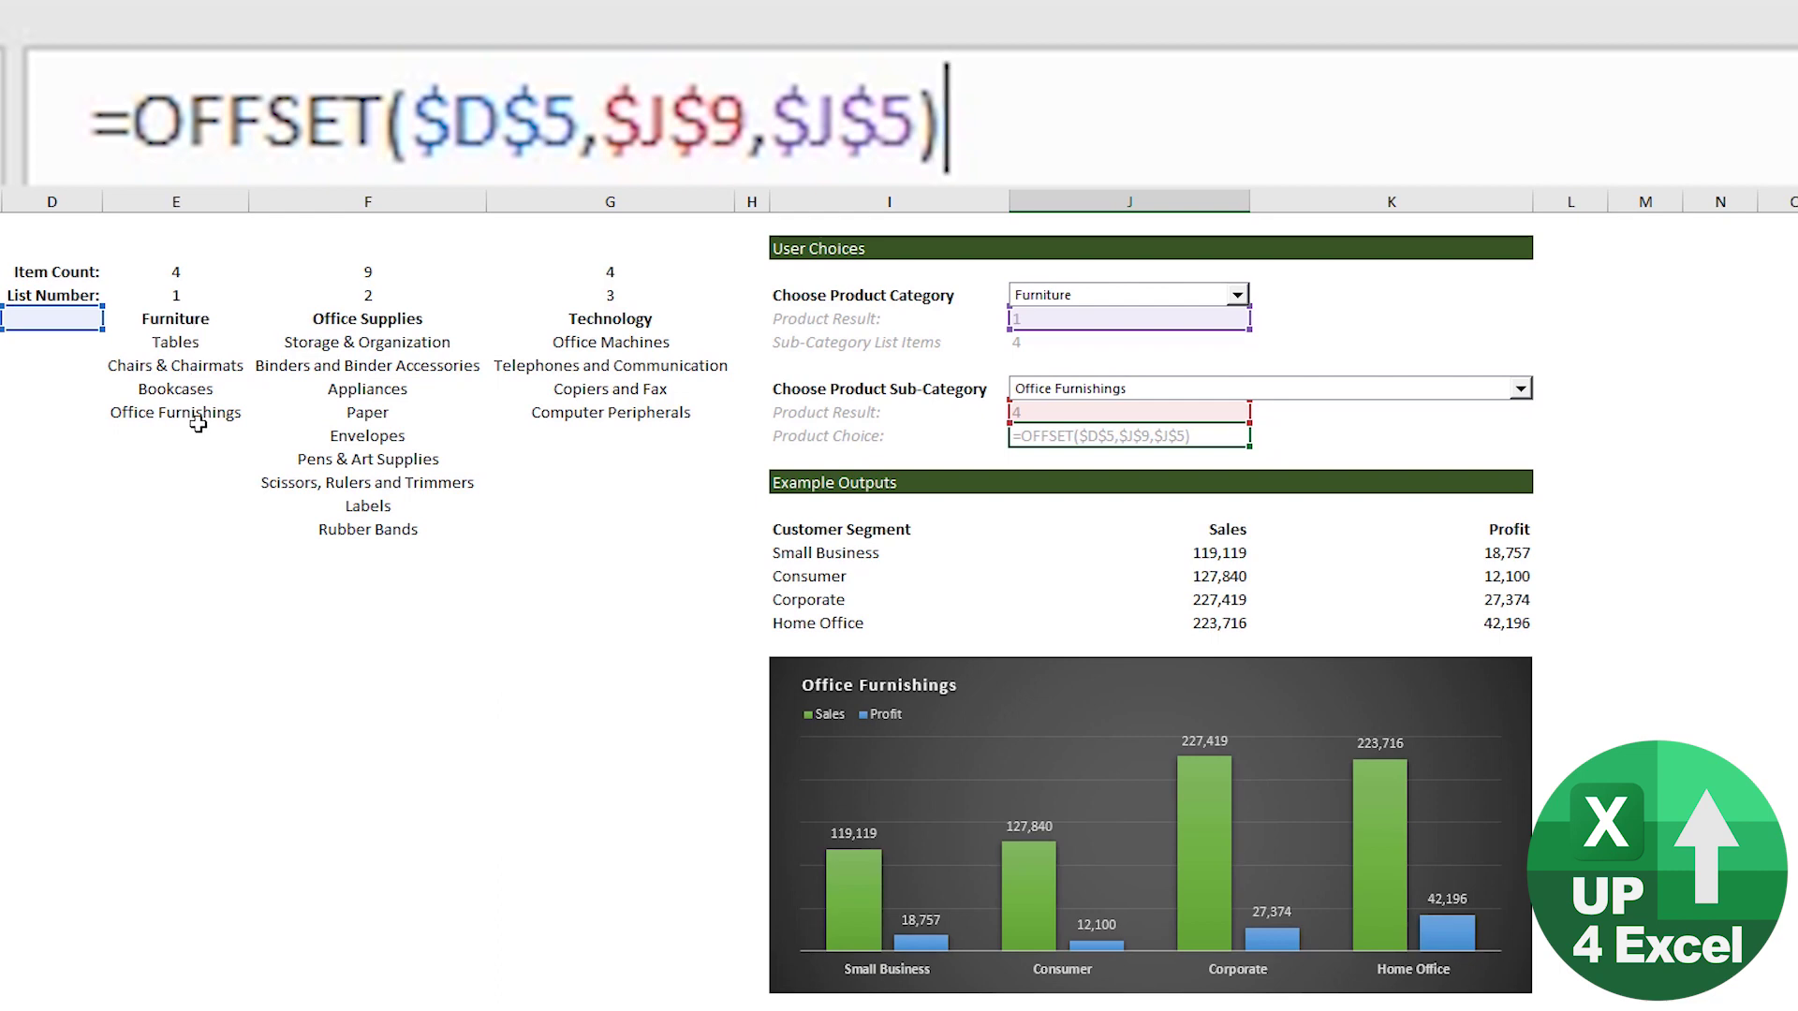
pyautogui.press('Return')
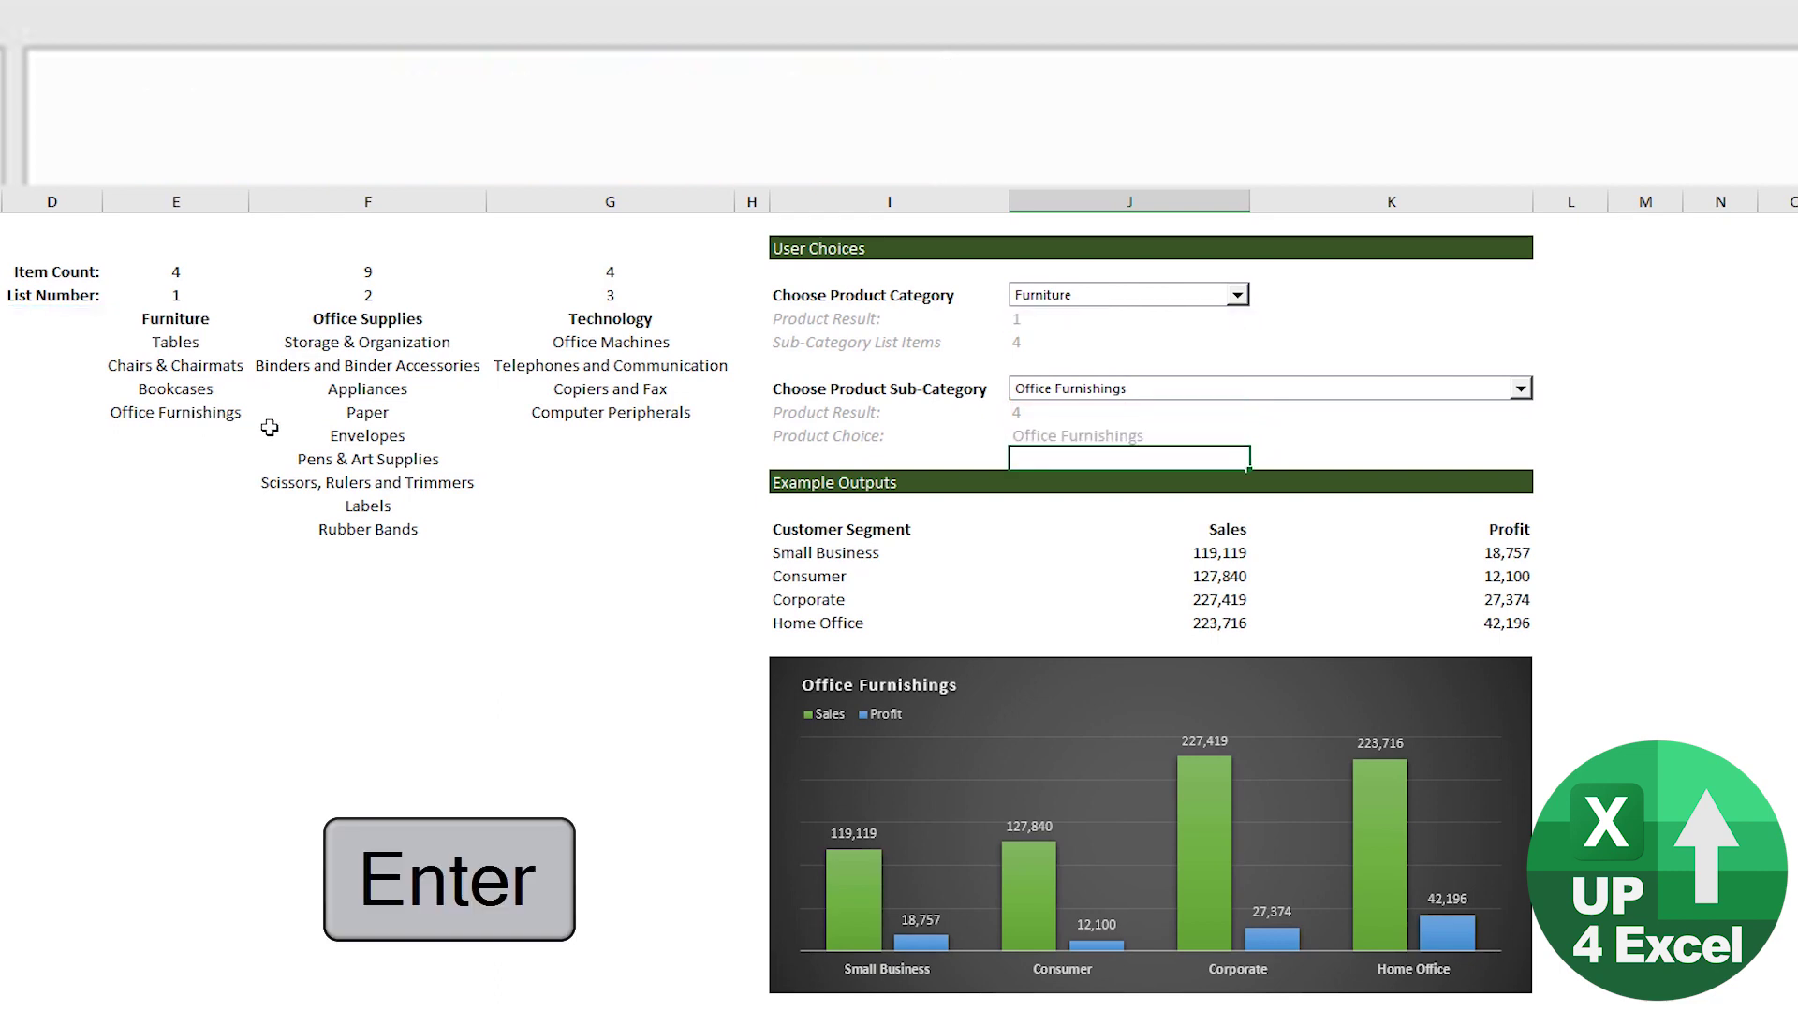
pyautogui.press('Up')
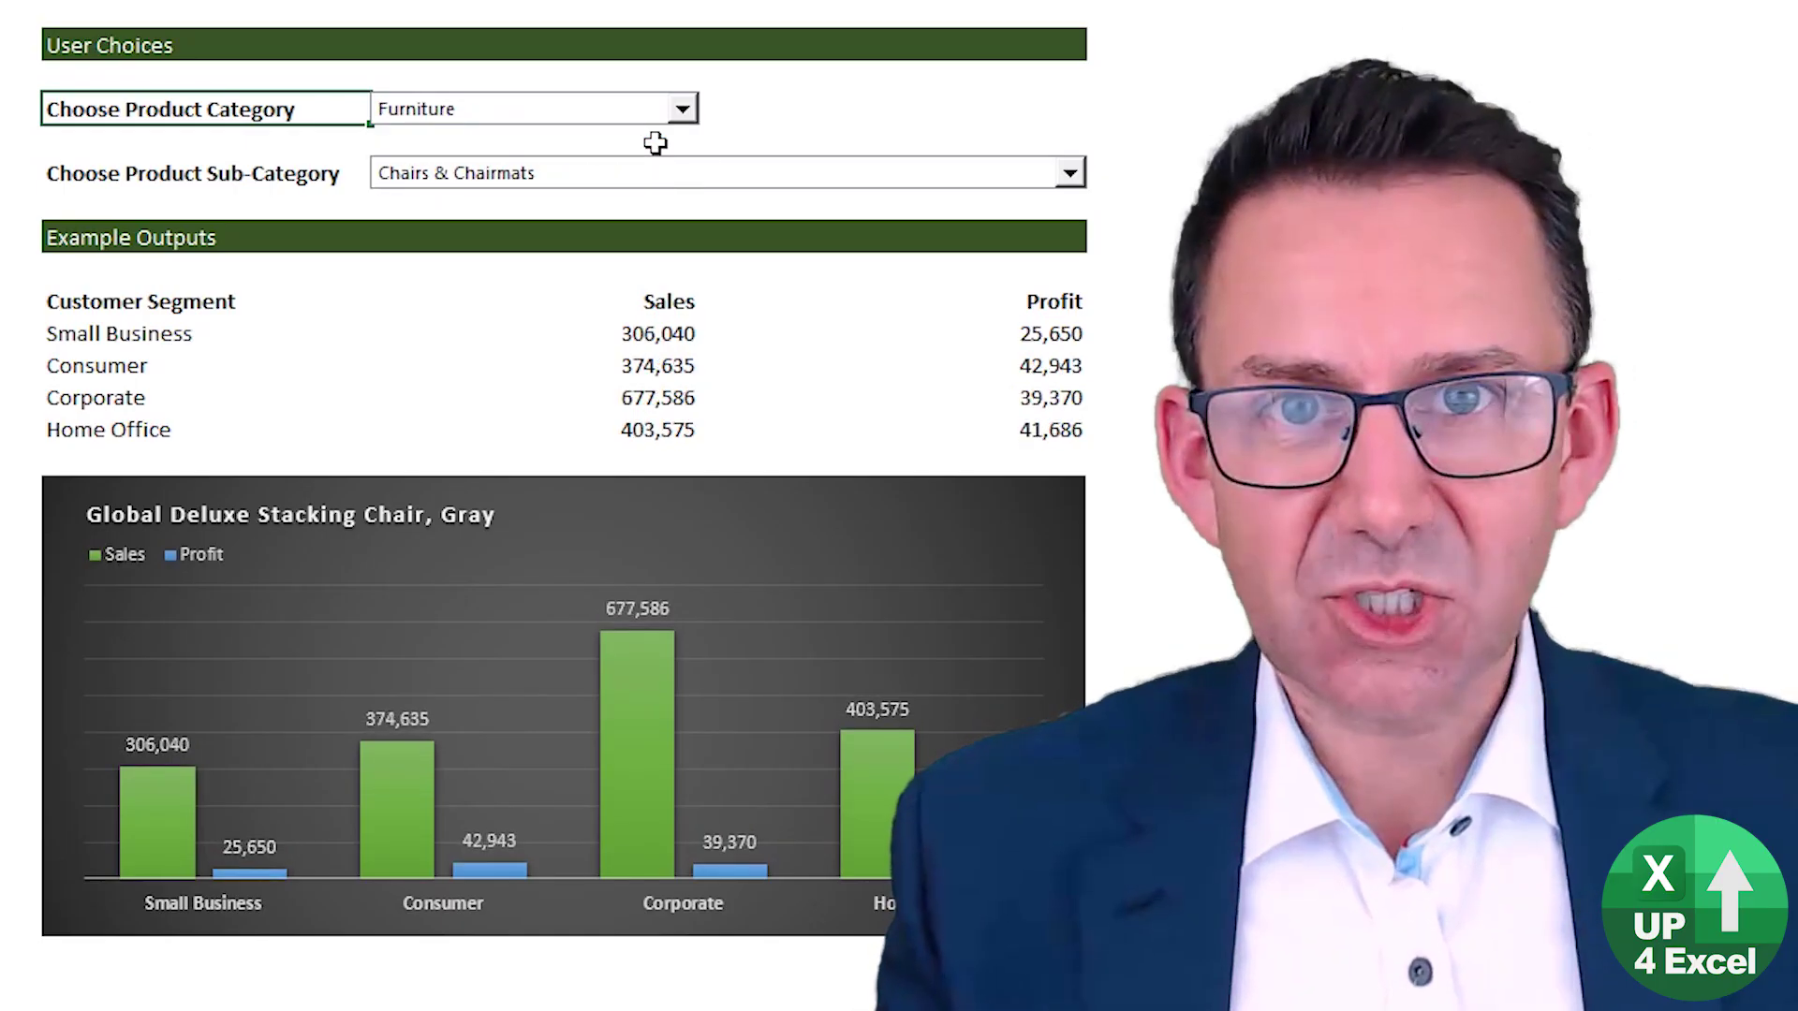
# - Choose Tables as the product sub-category within Furniture
pyautogui.click(107, 178)
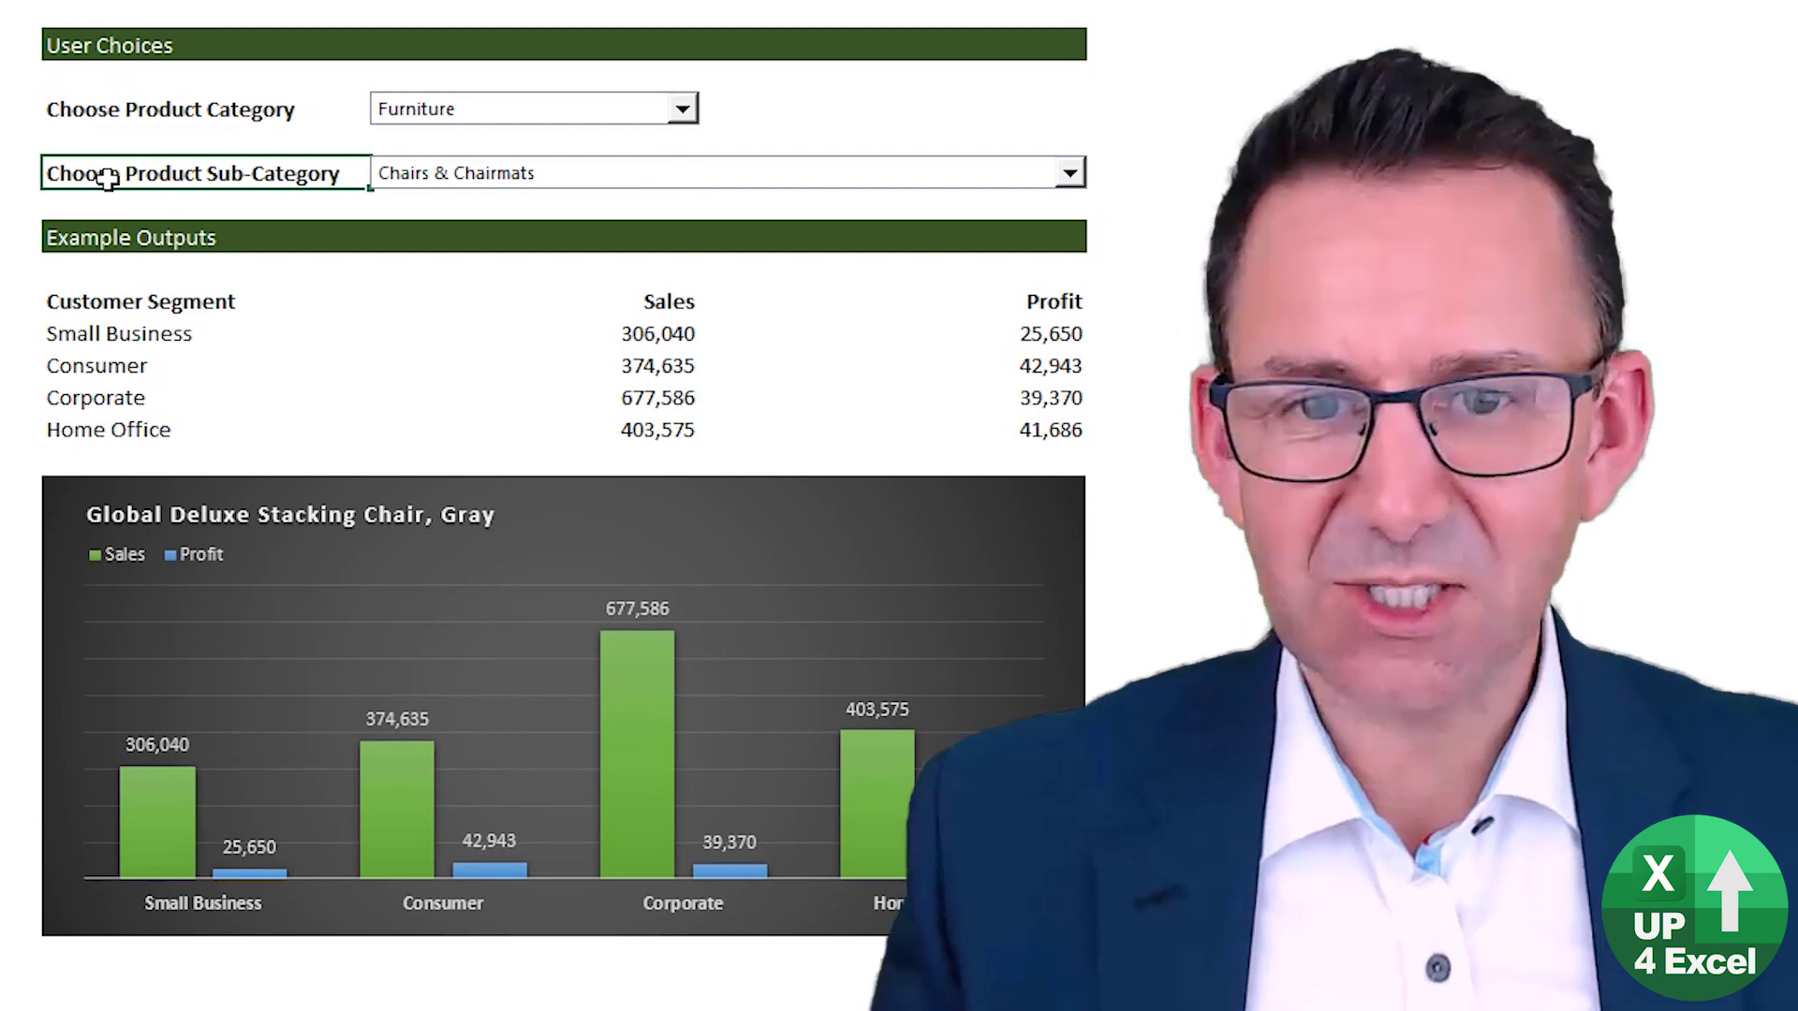
pyautogui.click(980, 179)
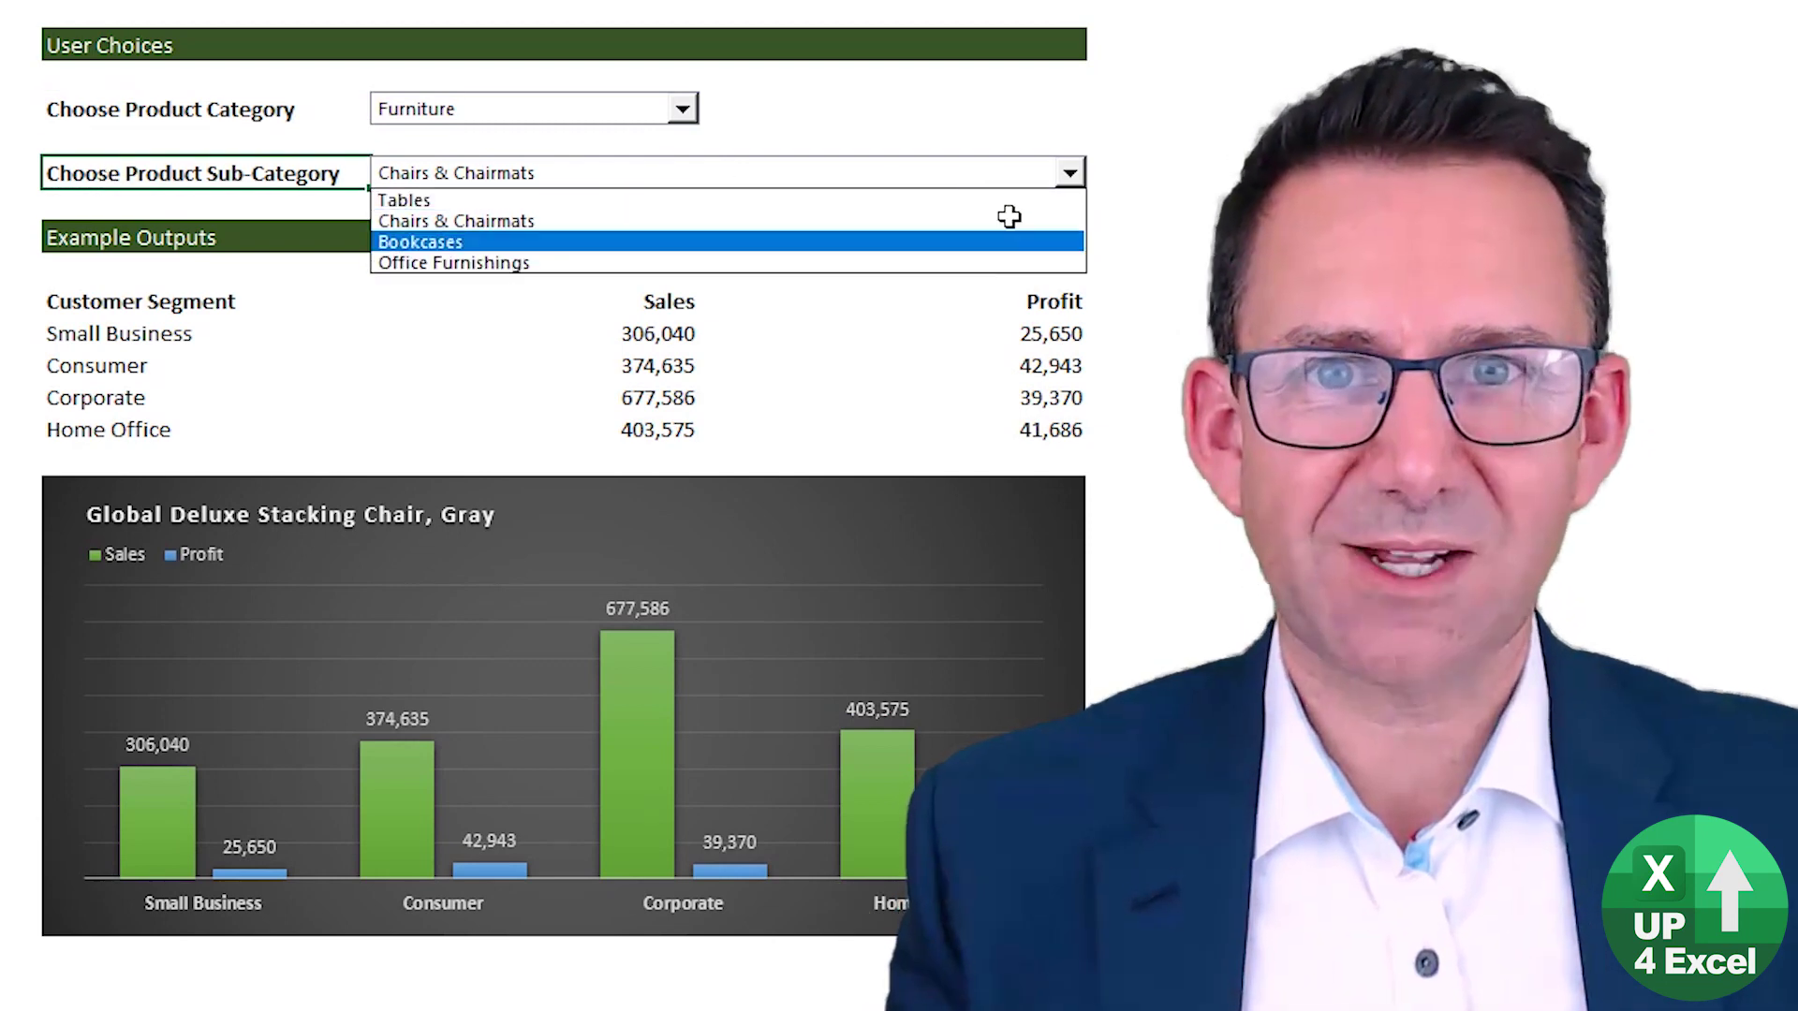
pyautogui.click(1015, 199)
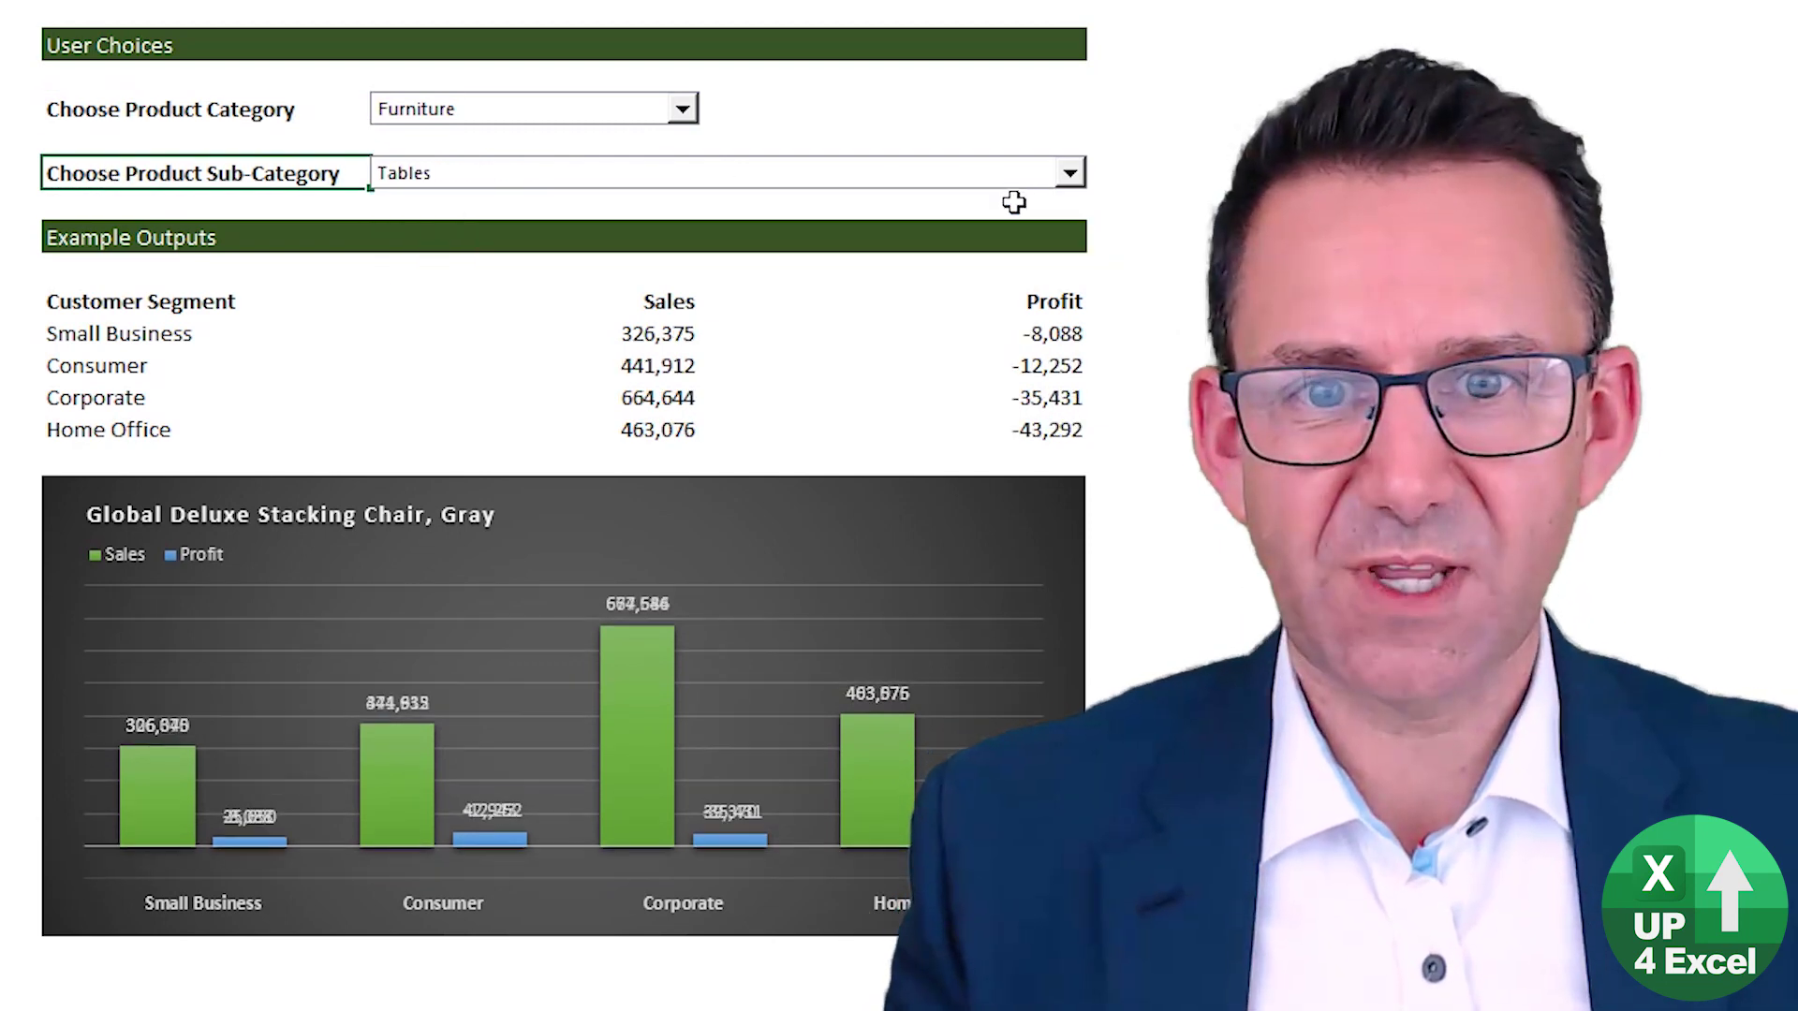
# - Set the product category to Office Supplies and open its list of sub-categories
pyautogui.click(685, 113)
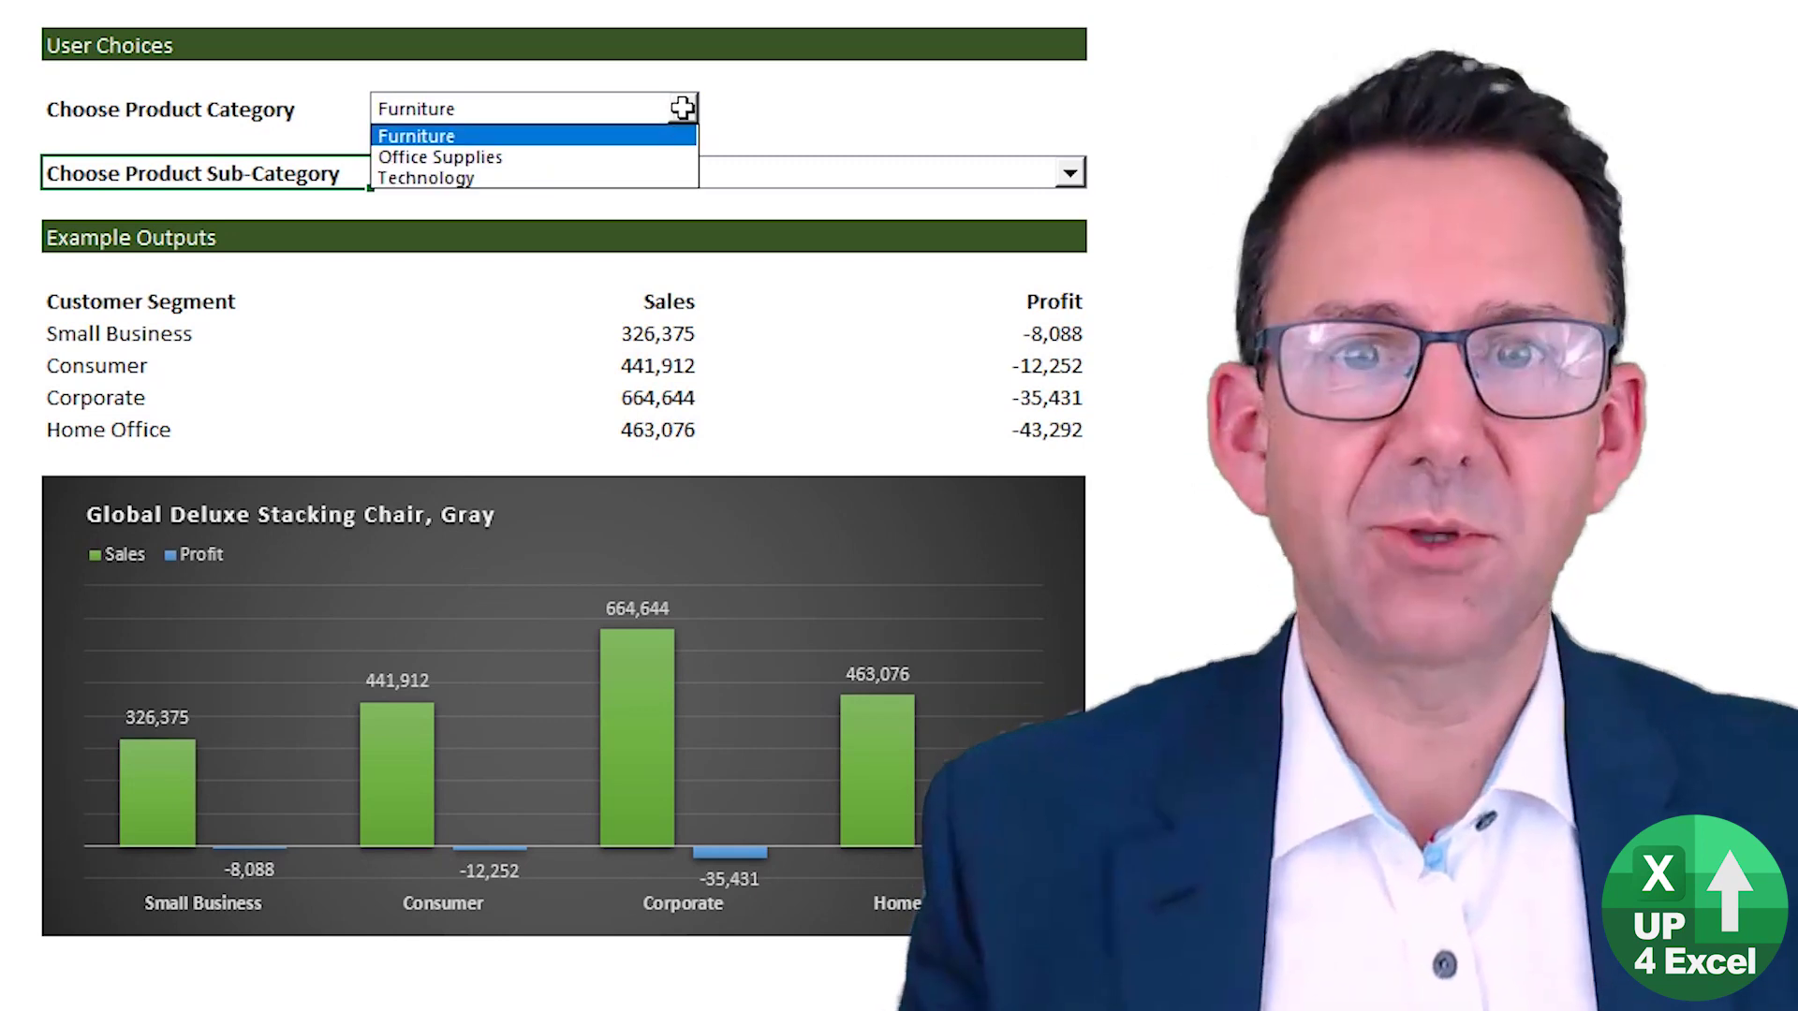
pyautogui.click(639, 153)
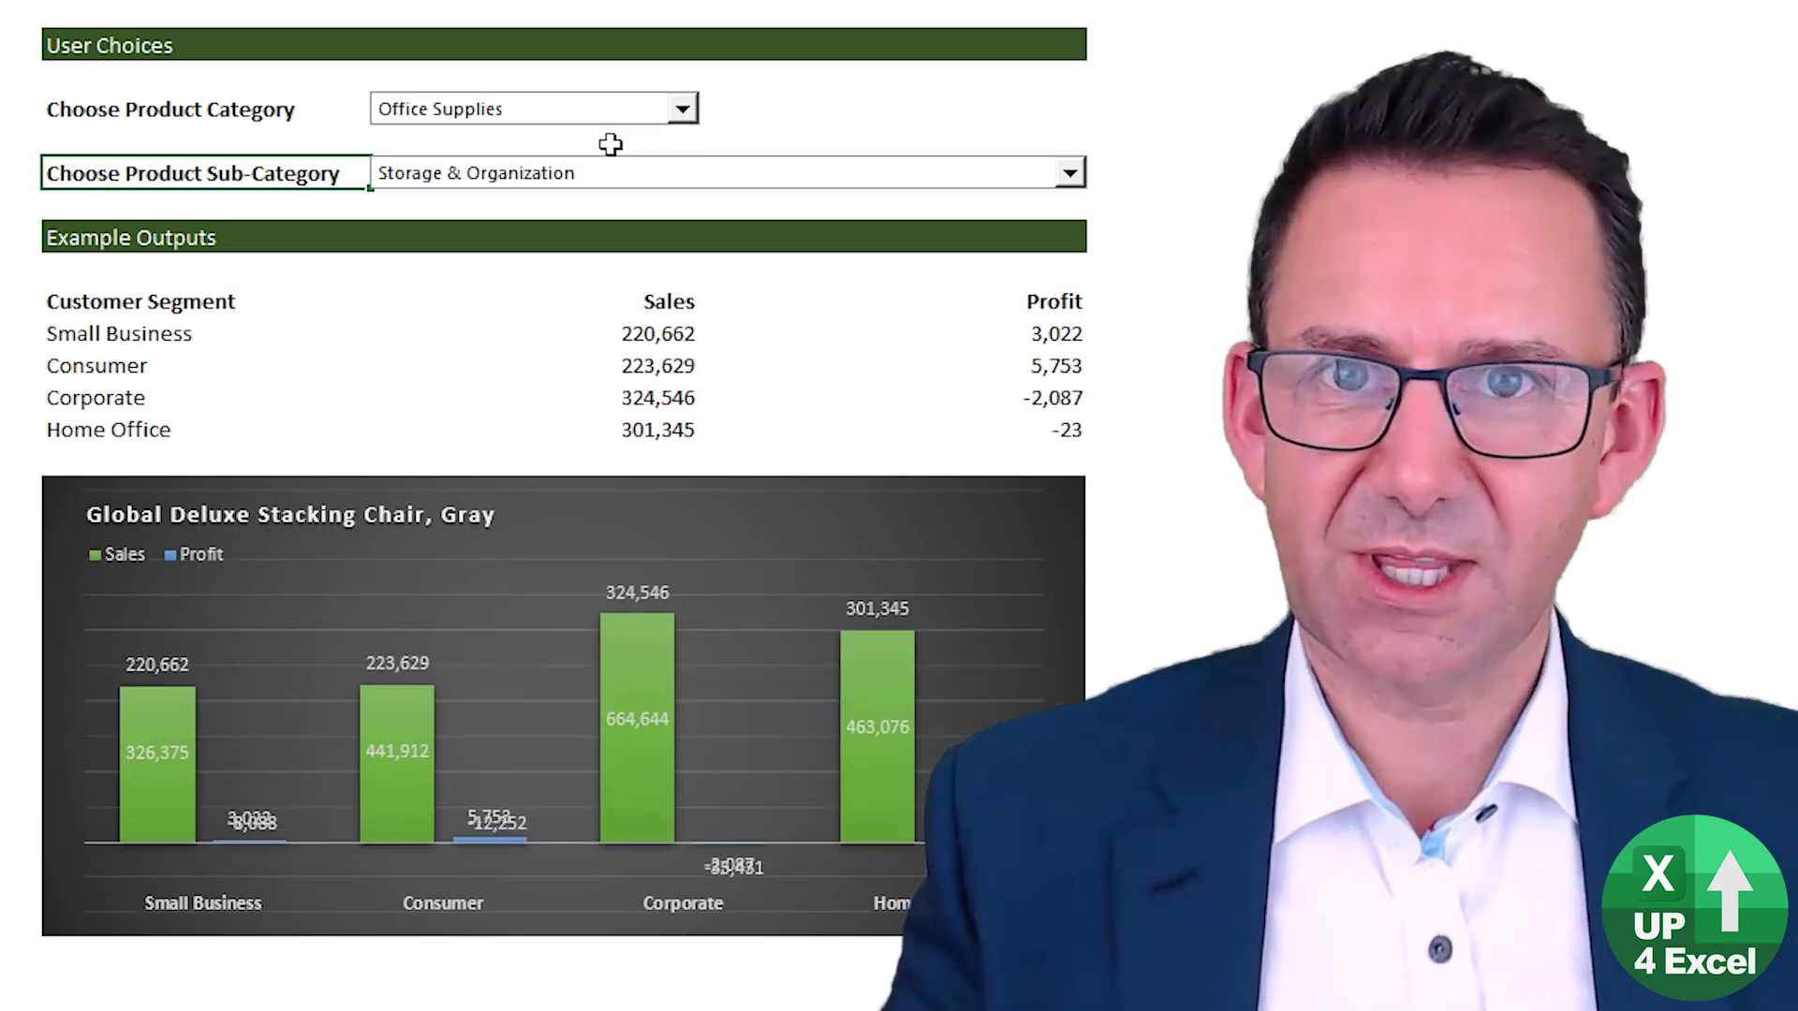
pyautogui.click(541, 176)
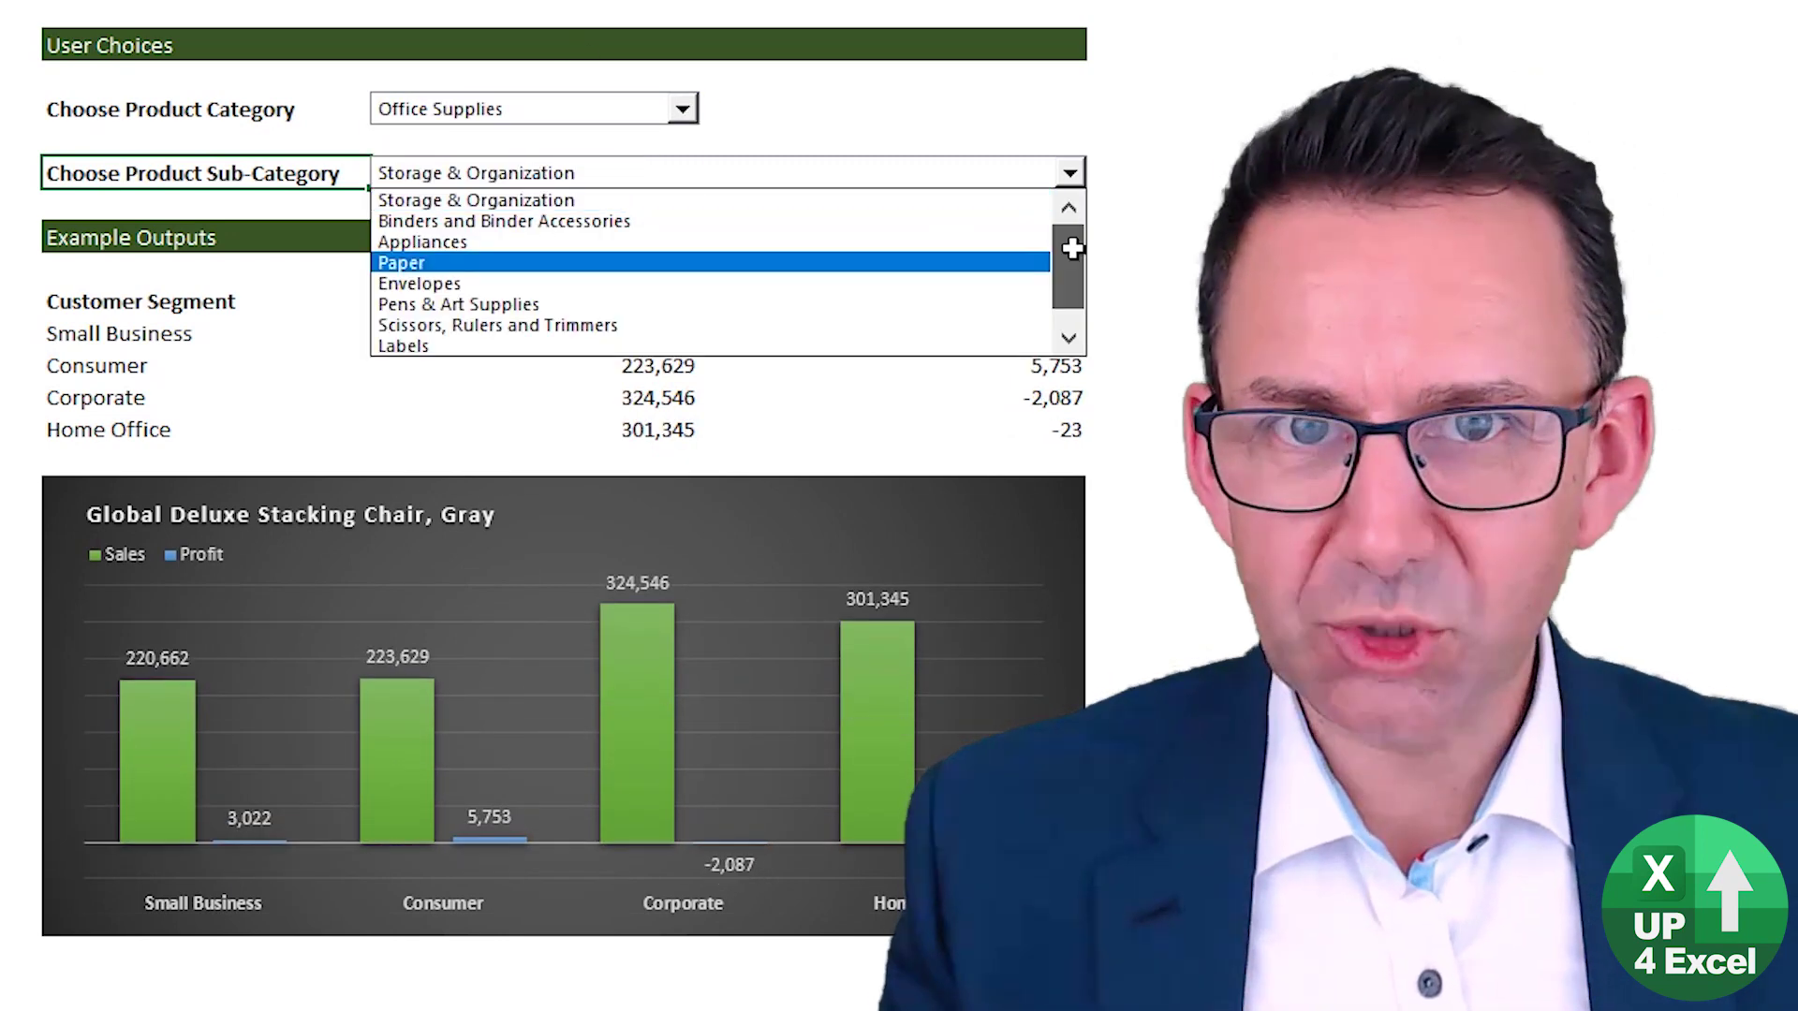